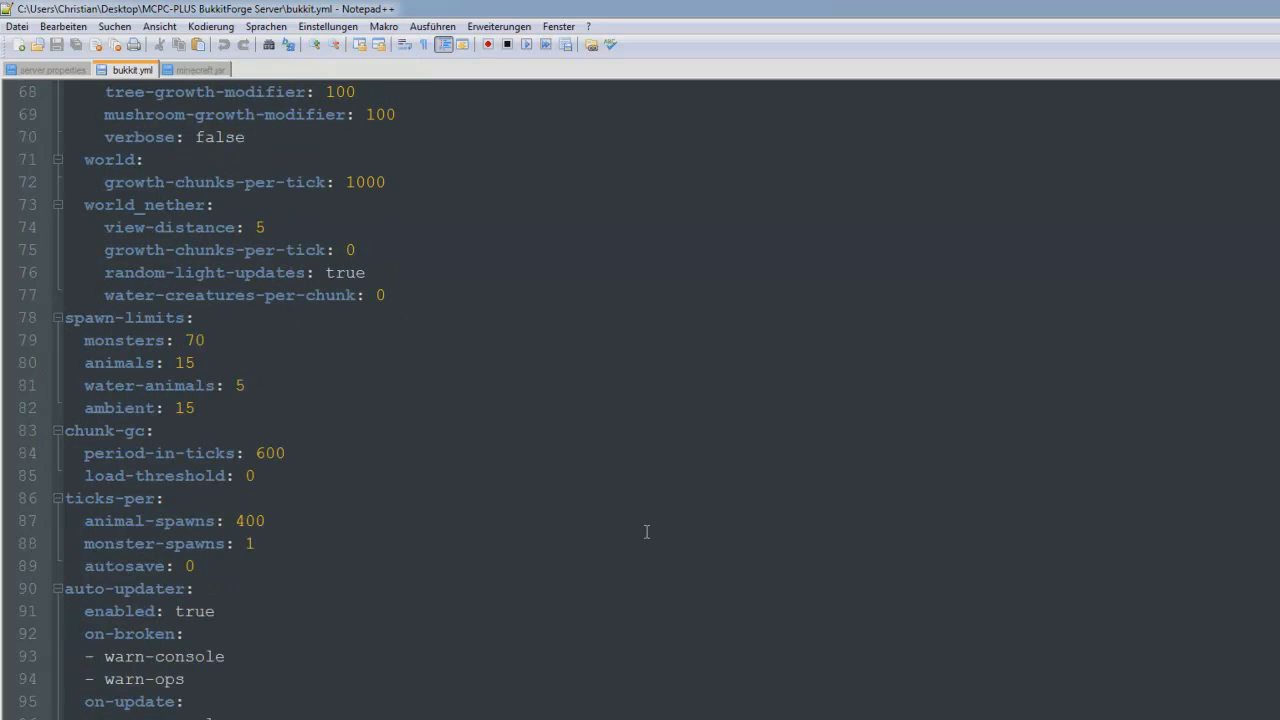
- Examine bukkit.yml, including the spawn-limits section and the whitelist and FML message settings
drag(66, 318, 320, 317)
click(320, 317)
scroll(350, 320, up, 3)
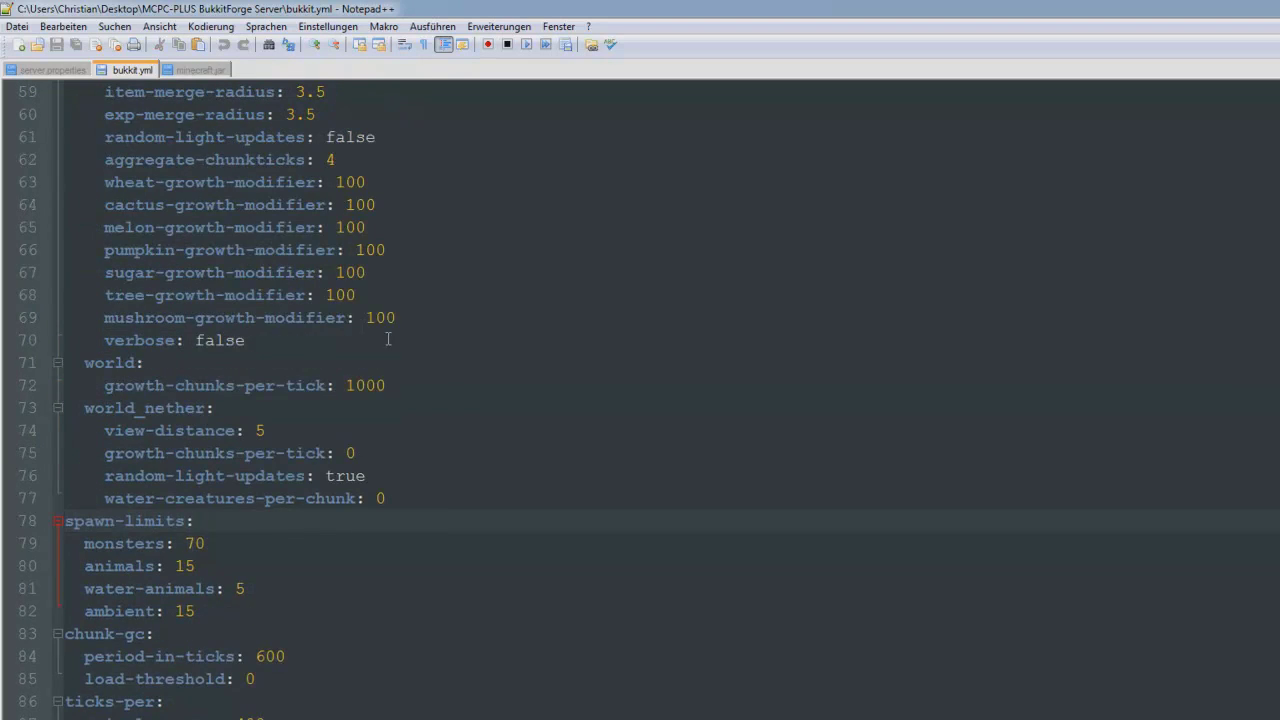
scroll(363, 326, up, 7)
scroll(547, 446, up, 12)
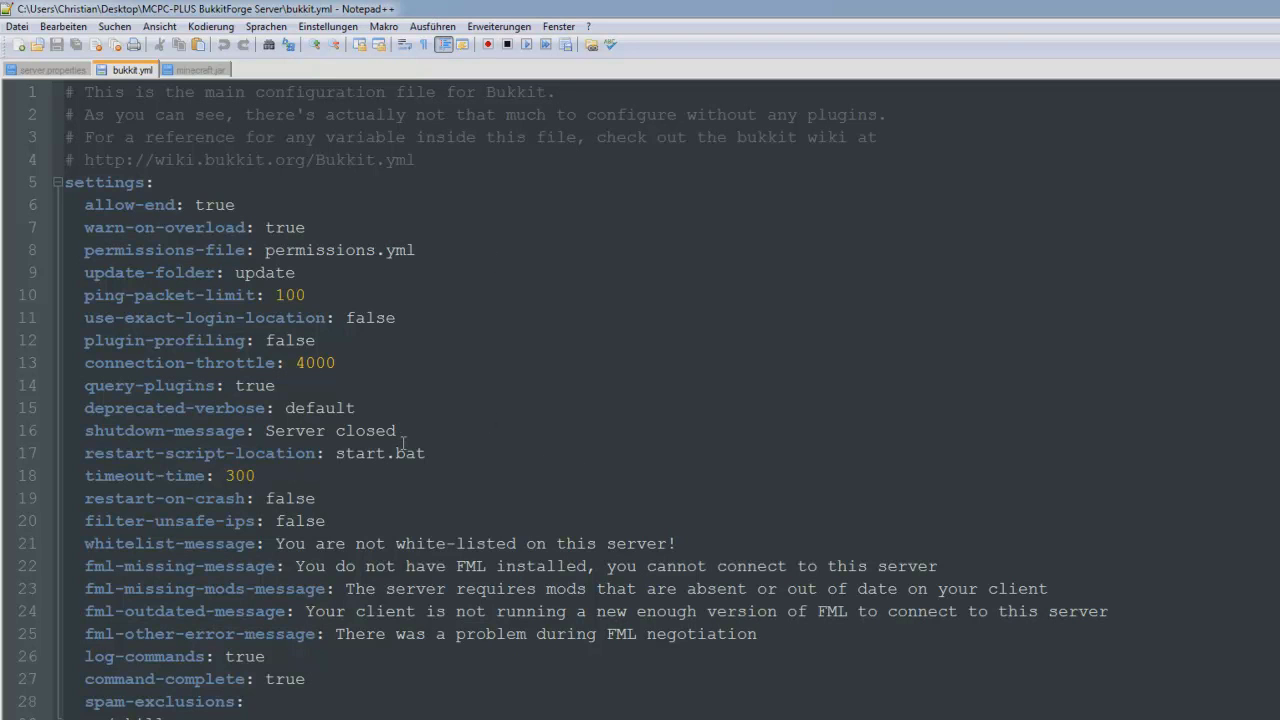
drag(278, 545, 837, 640)
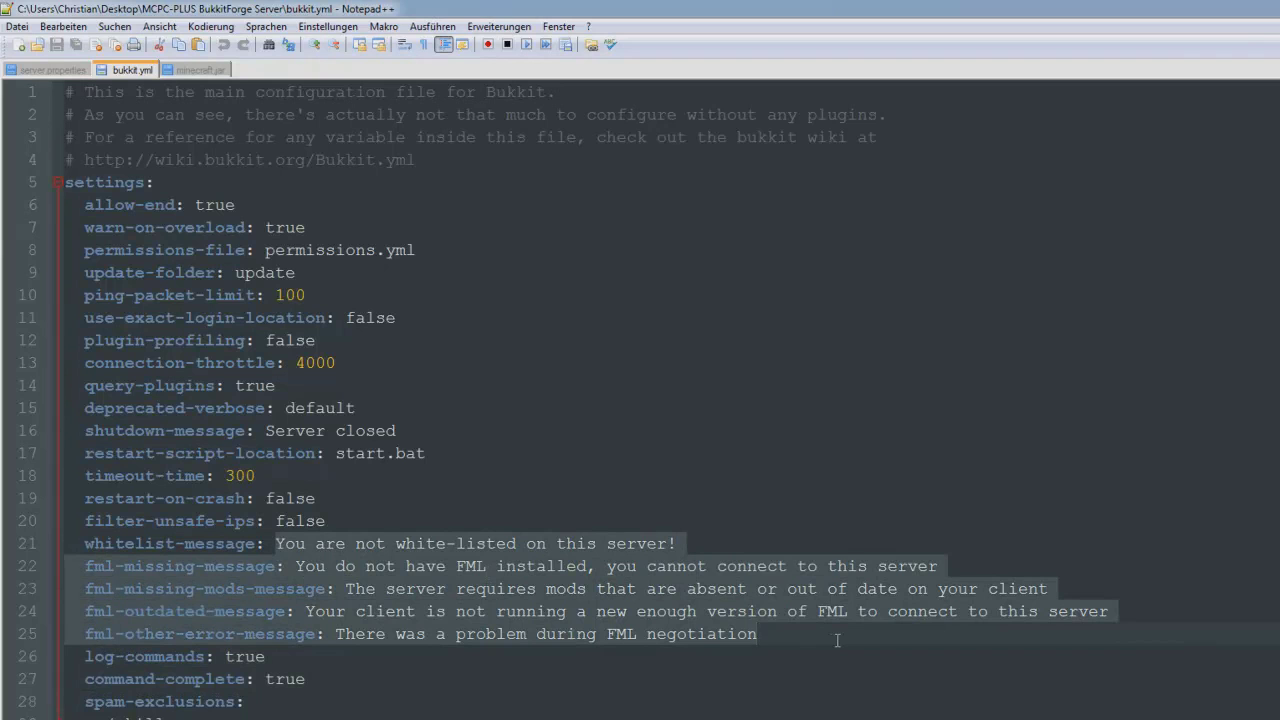
click(837, 640)
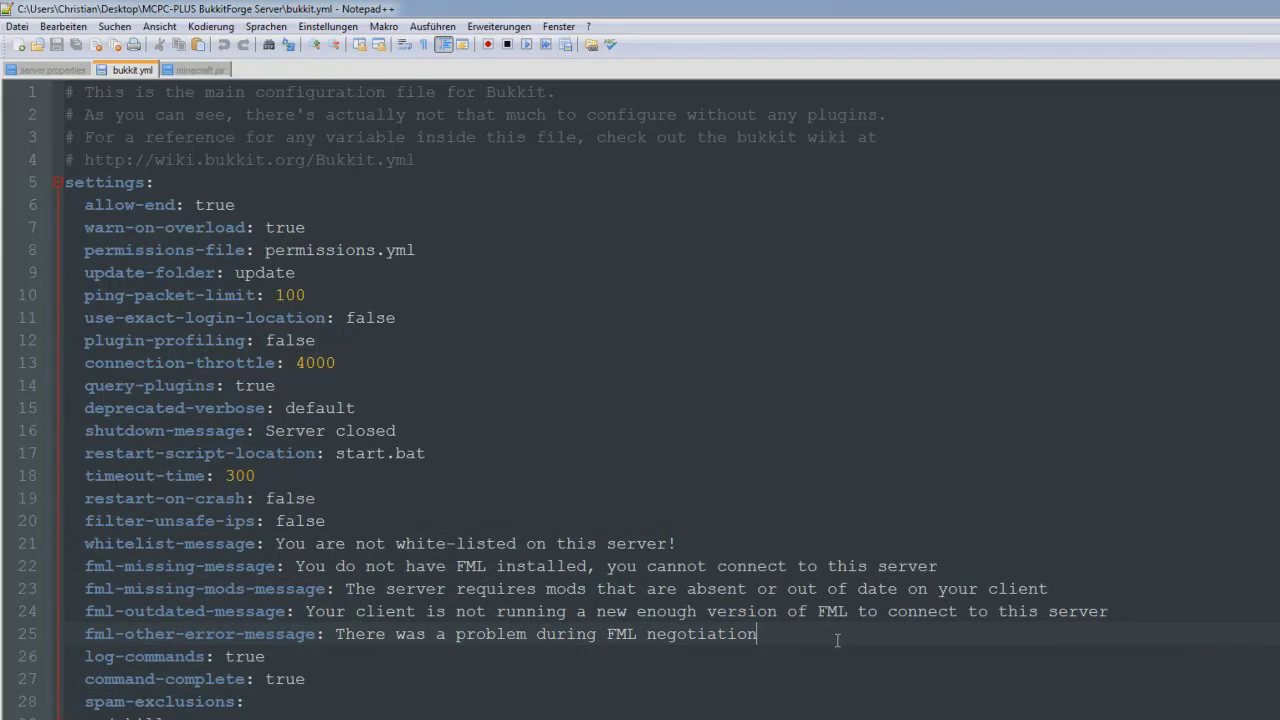
shift+click(77, 557)
drag(77, 557, 66, 566)
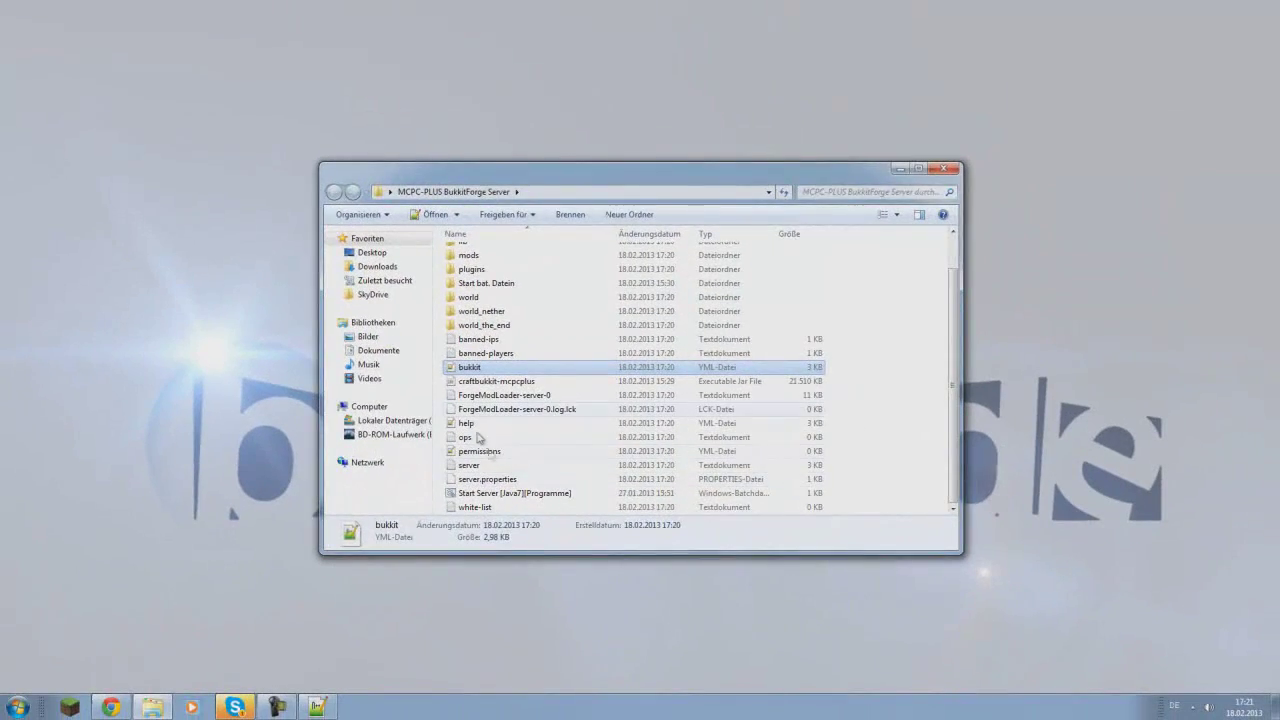
- Clear away the server folder window, open the %appdata% Roaming folder and delete the .minecraft folder
click(900, 170)
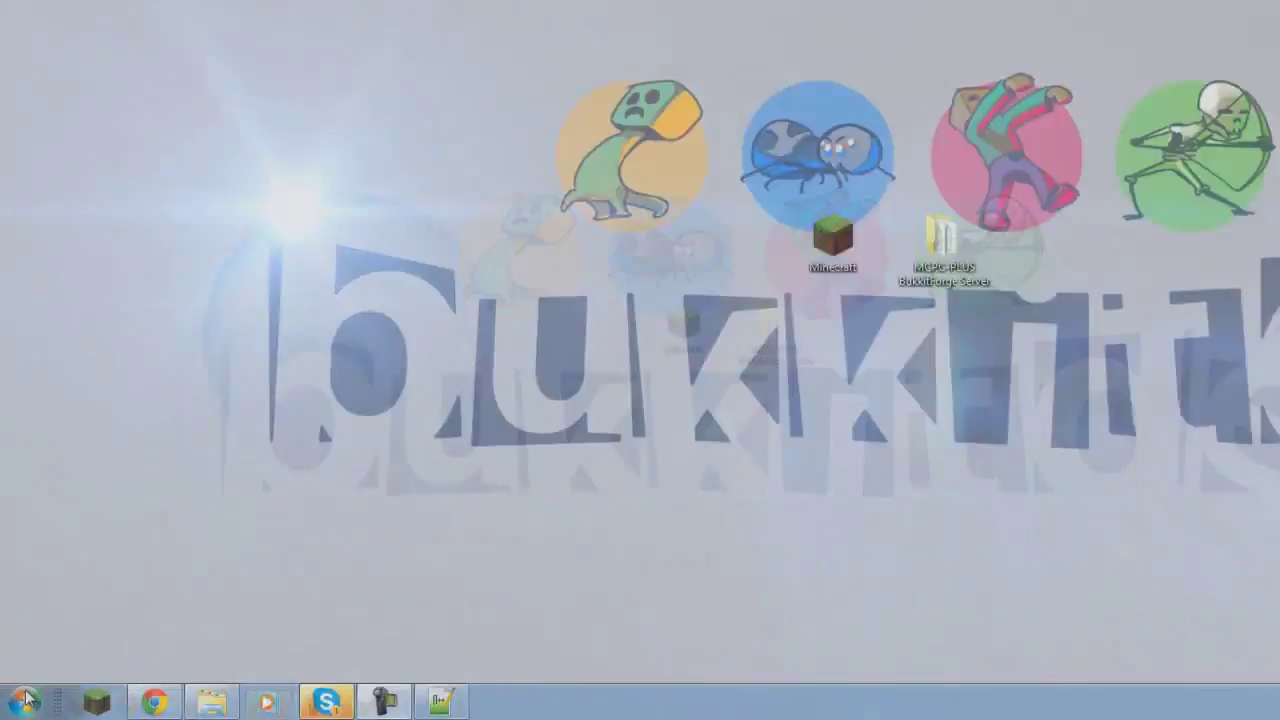
click(17, 707)
text(%appdata%)
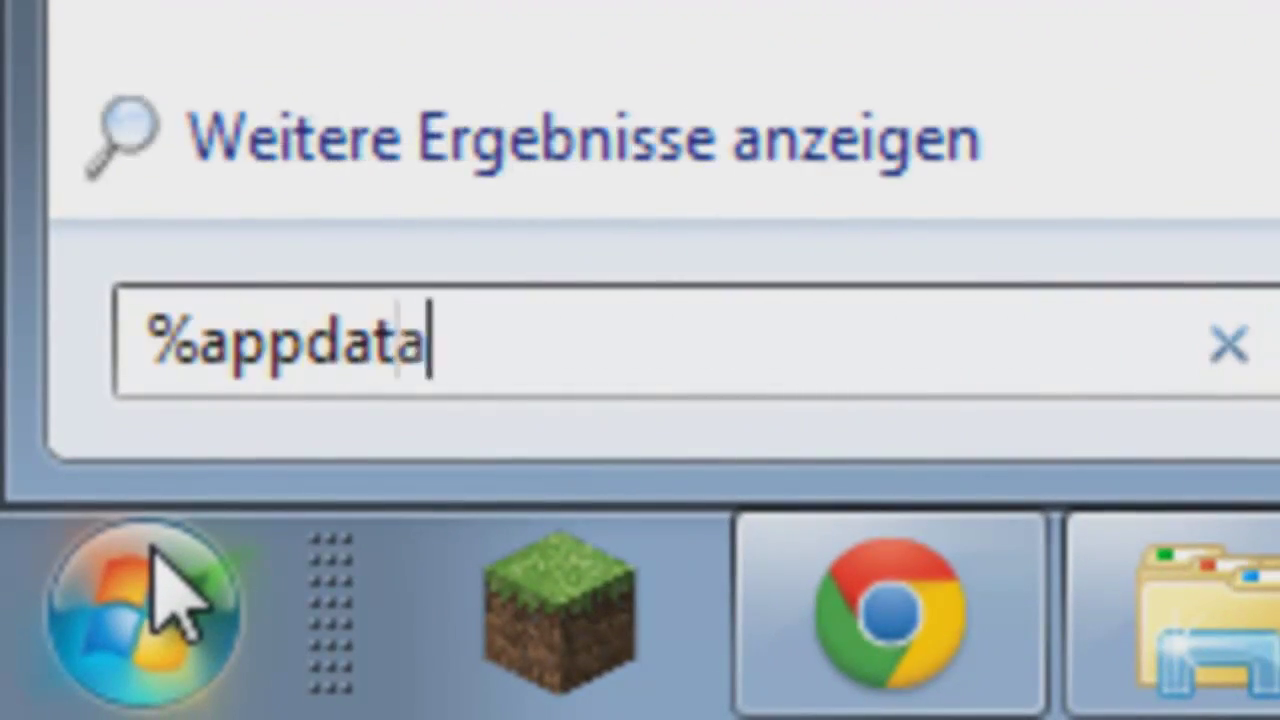
key(Return)
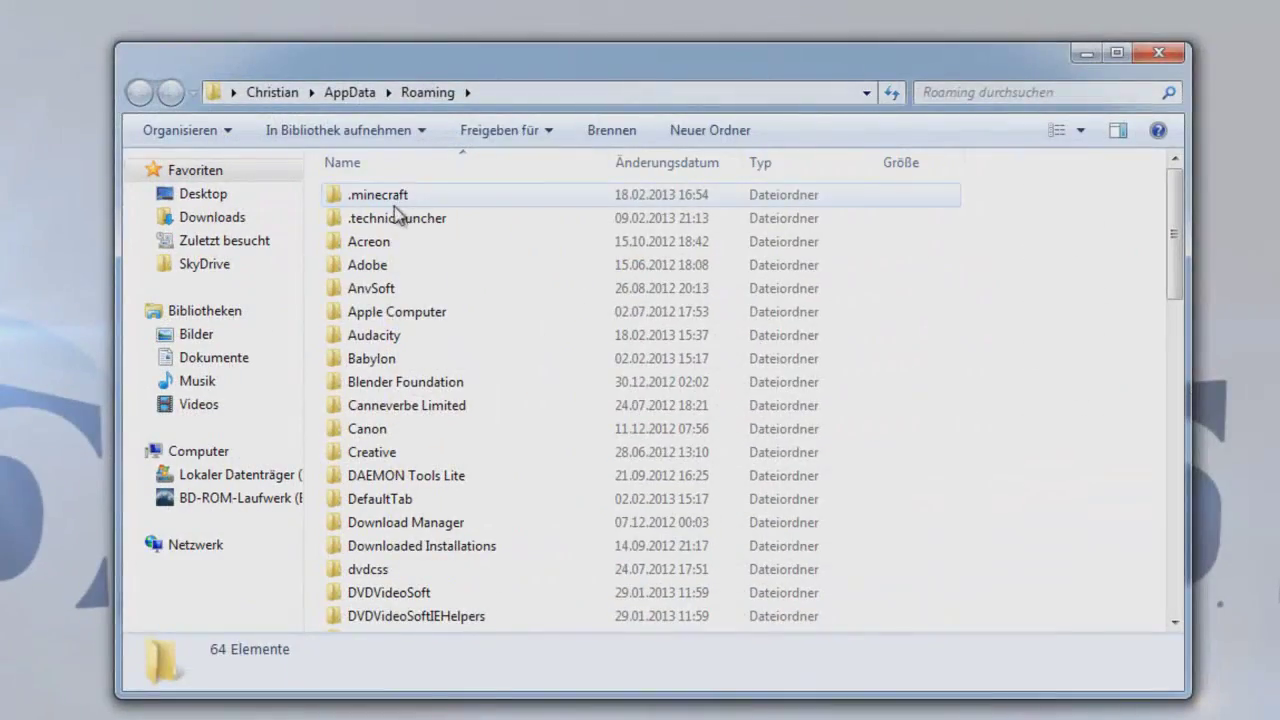
click(362, 197)
key(Delete)
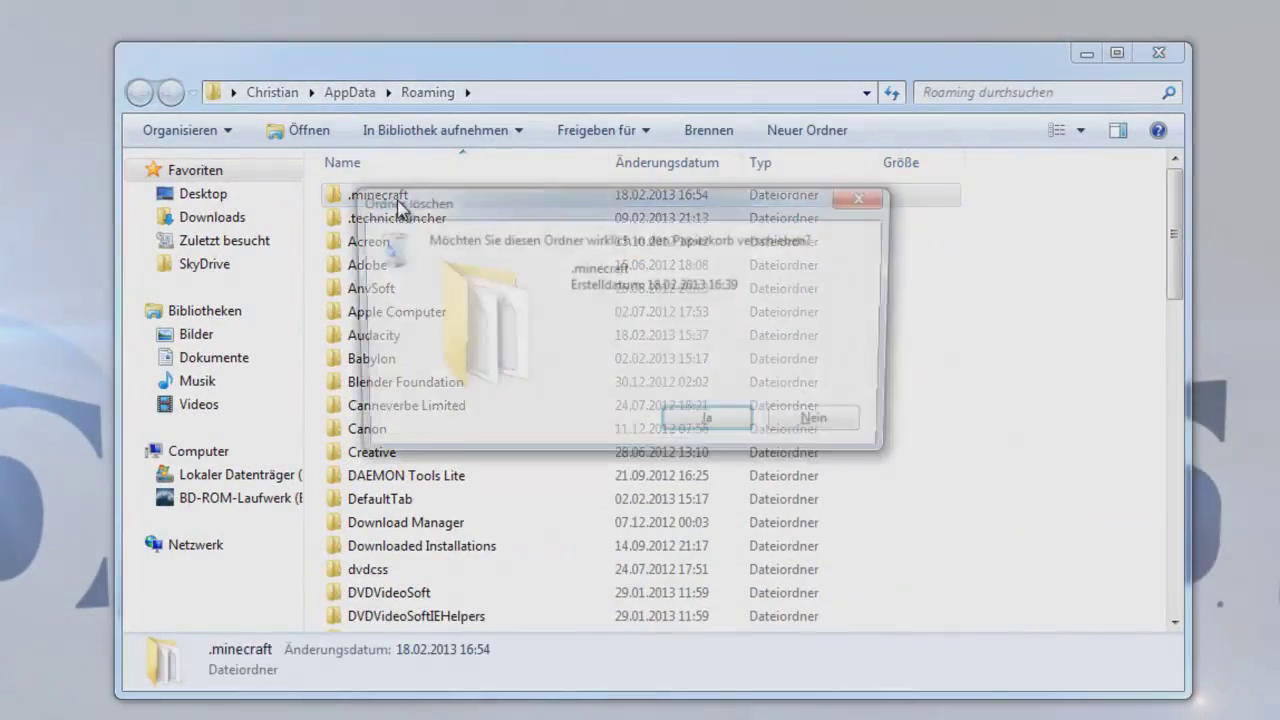
key(Return)
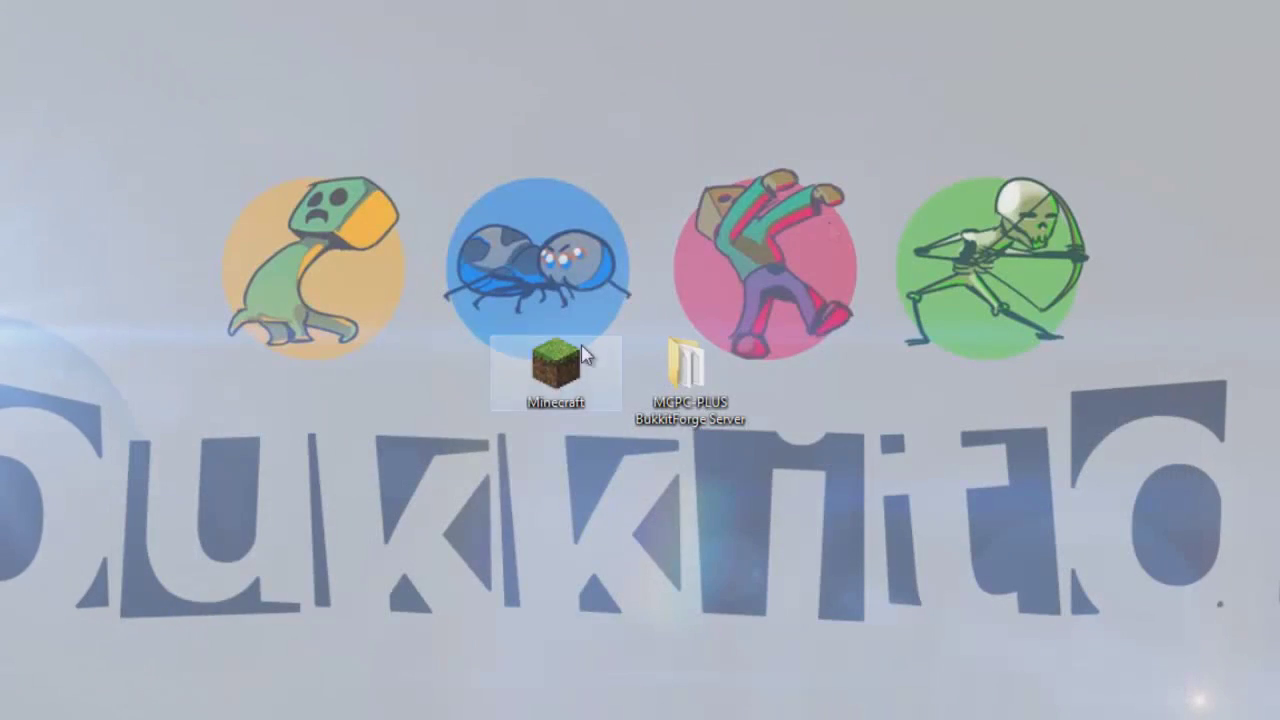
- Run Minecraft from the desktop and log in with the account username and password, keeping the password remembered
double_click(540, 365)
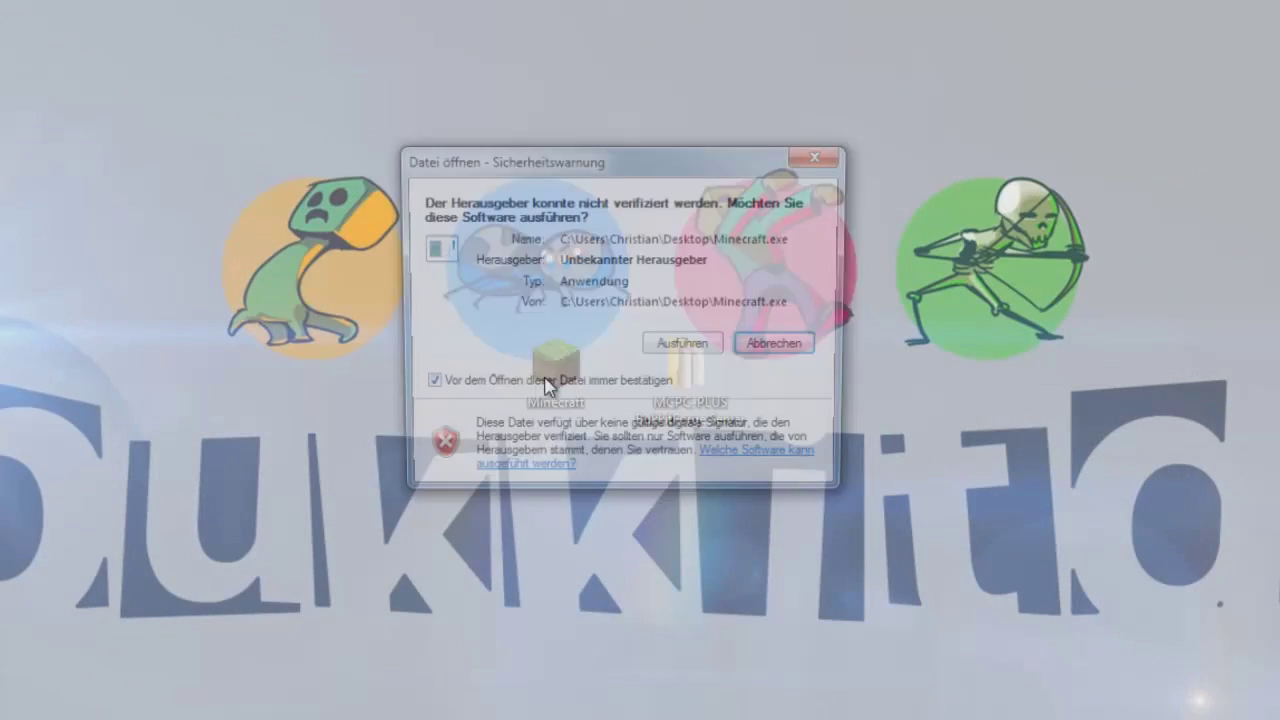
click(682, 349)
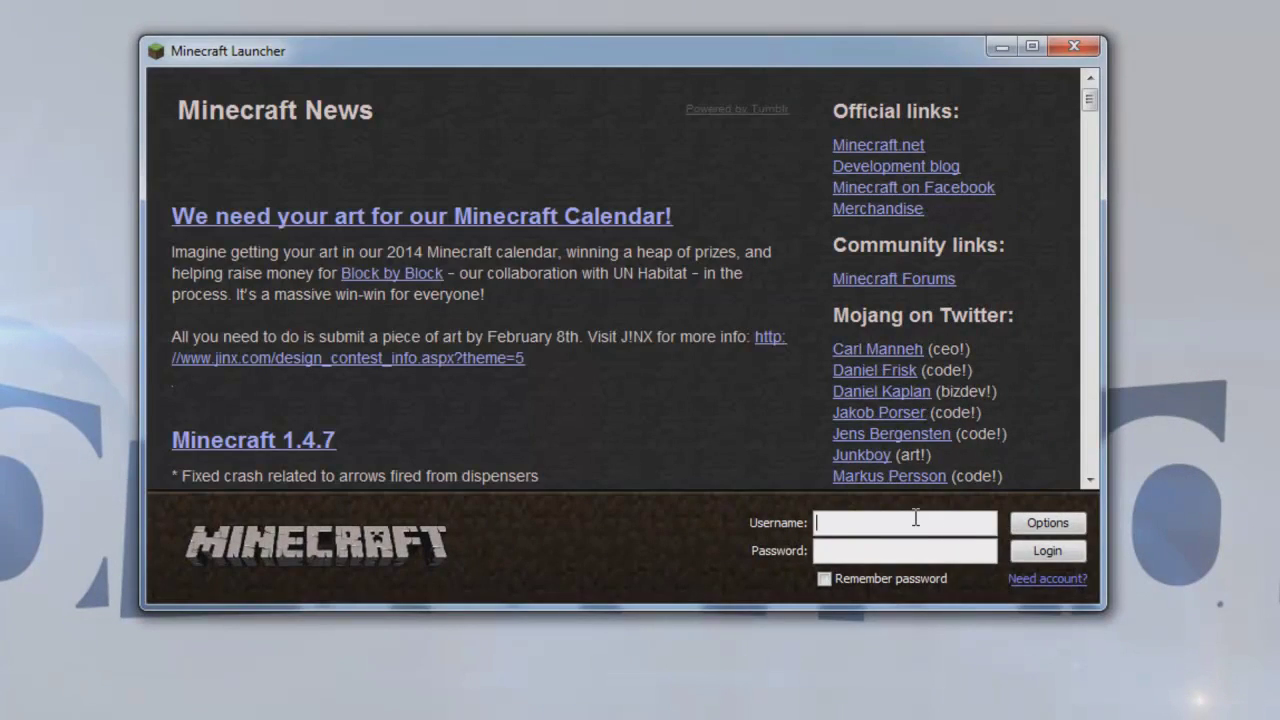
click(915, 520)
text(Mamuschkas)
click(872, 552)
text(••••••••)
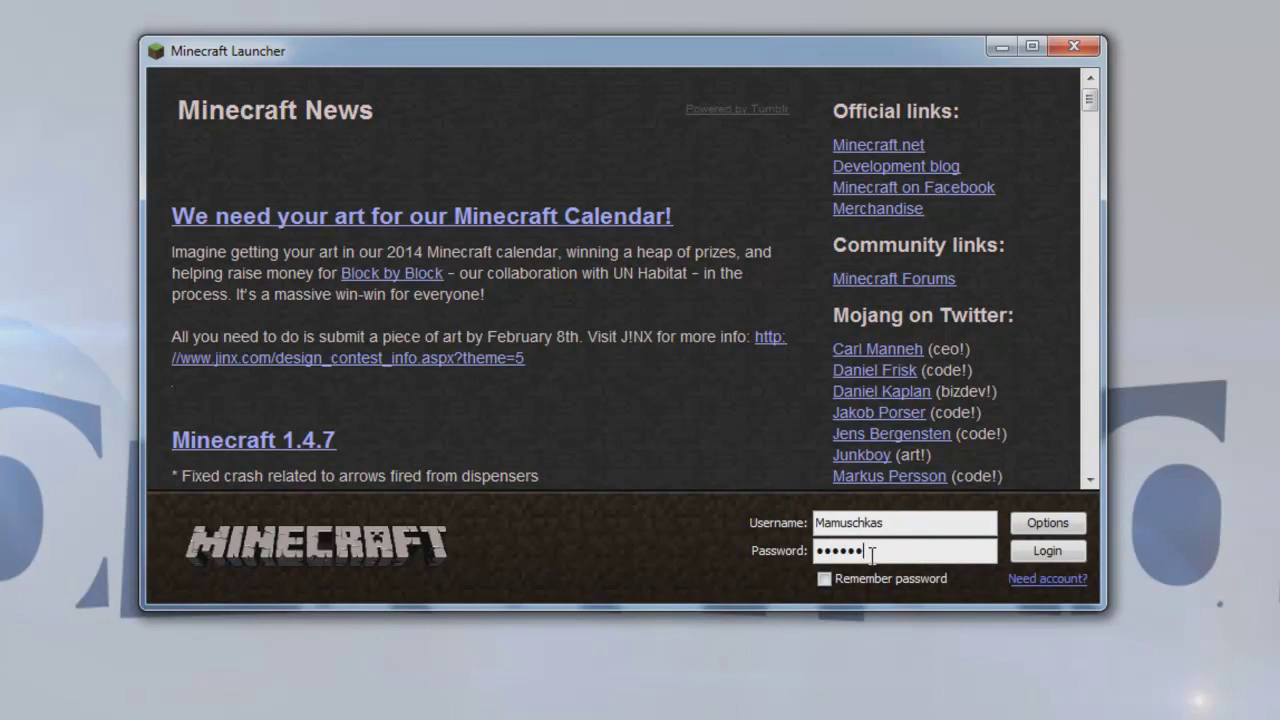
click(892, 578)
click(1040, 553)
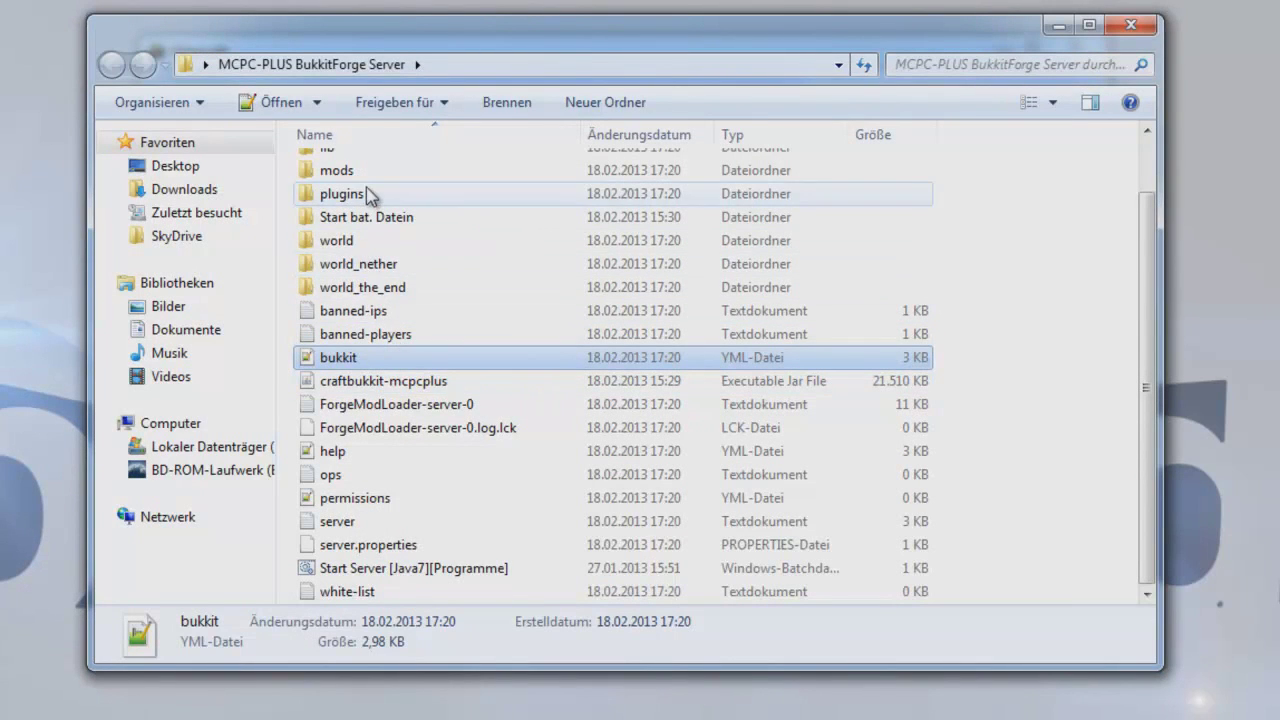
- Inspect the mods and coremods folders inside the MCPC-PLUS BukkitForge Server folder
click(366, 194)
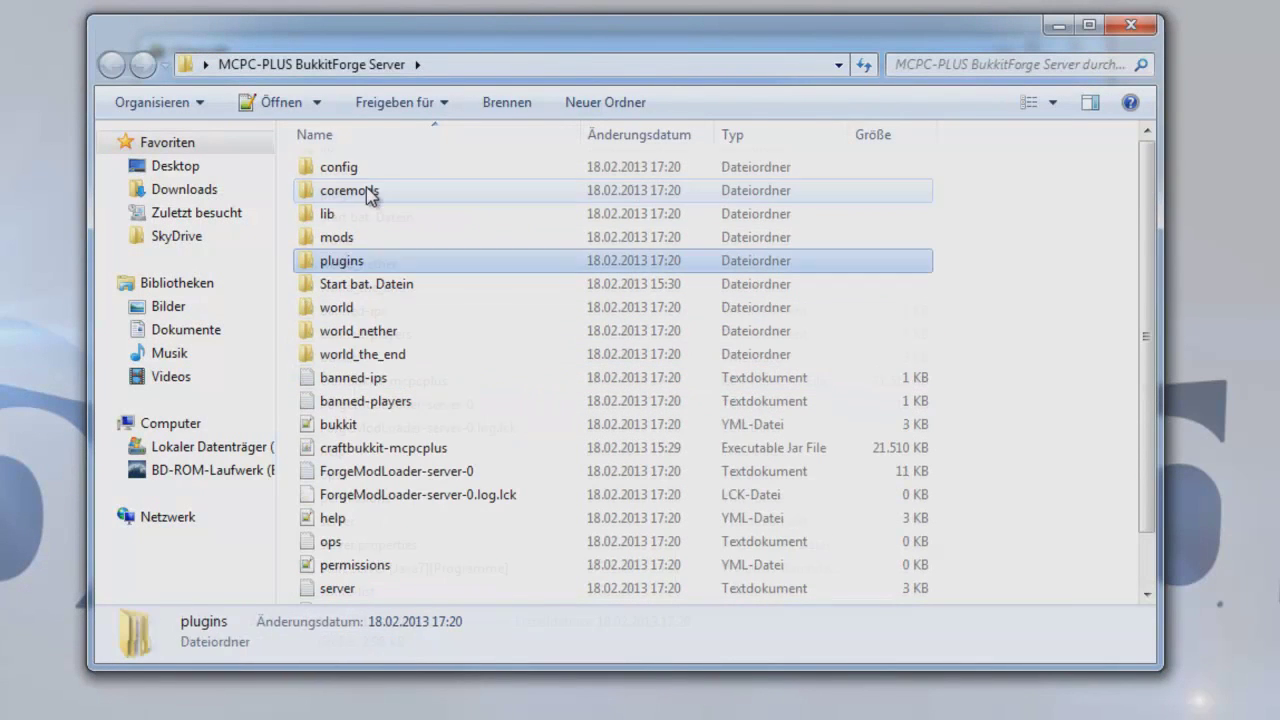
click(366, 243)
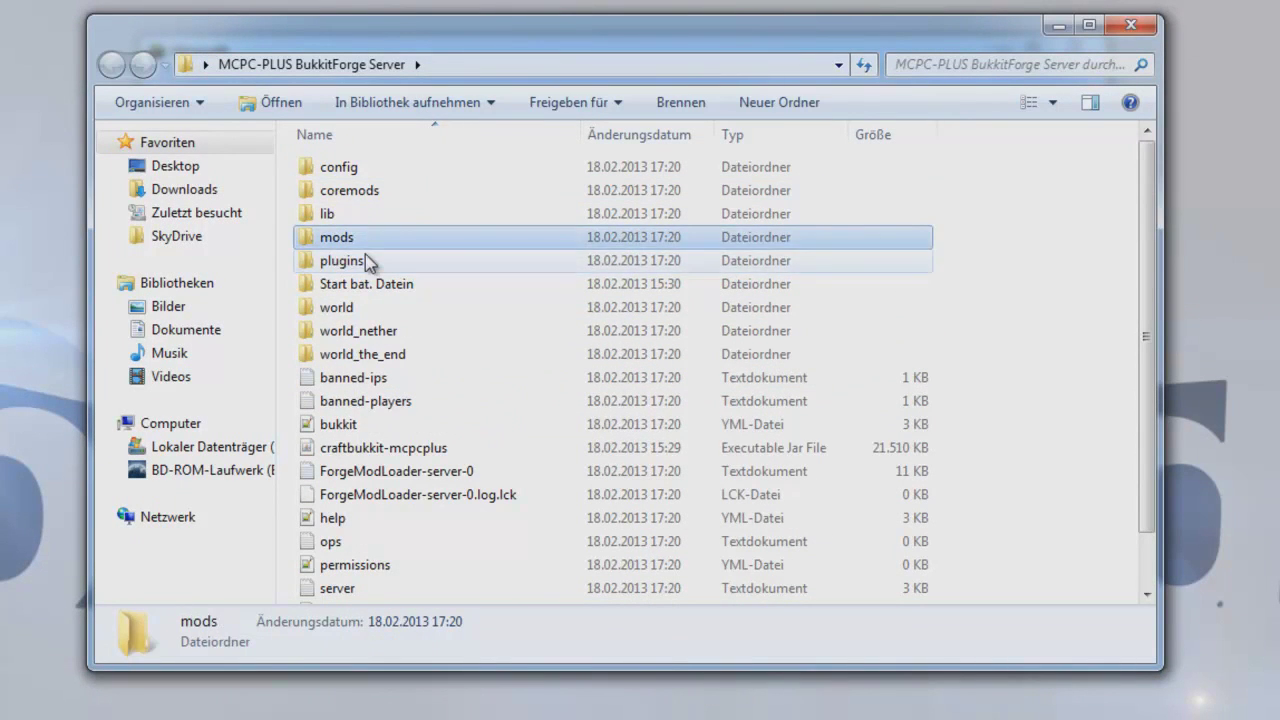
double_click(364, 240)
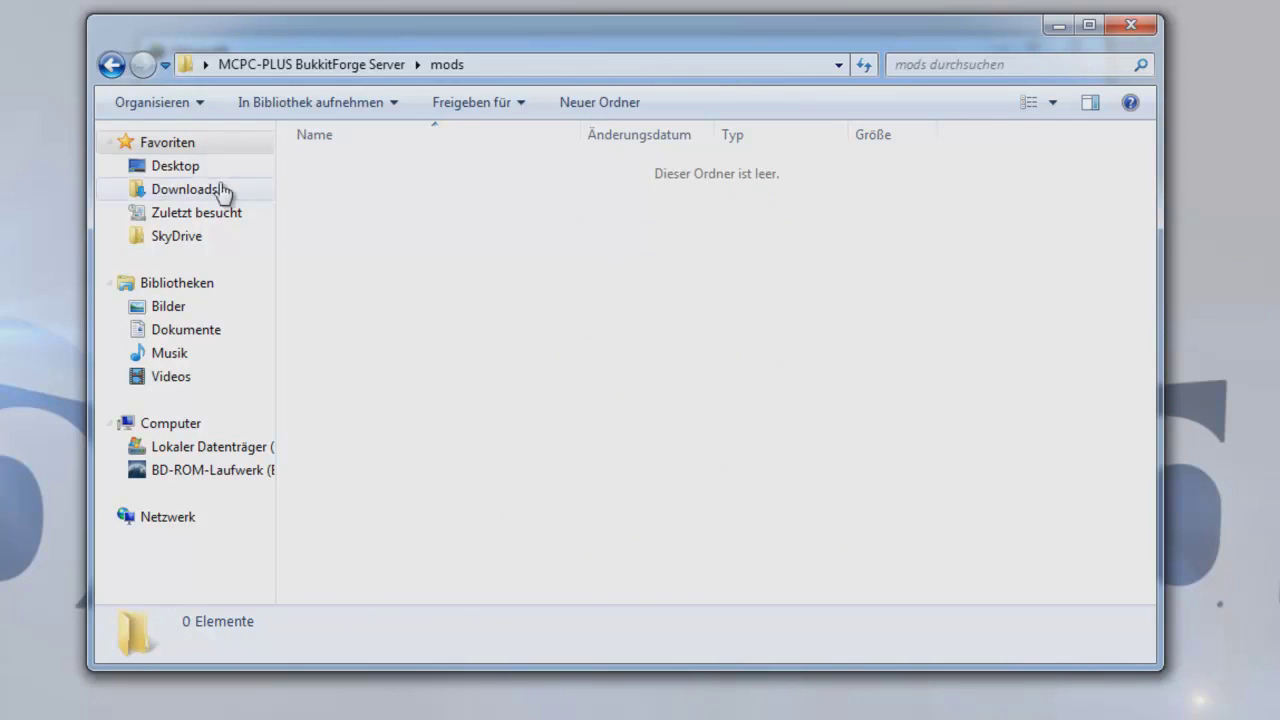
click(111, 65)
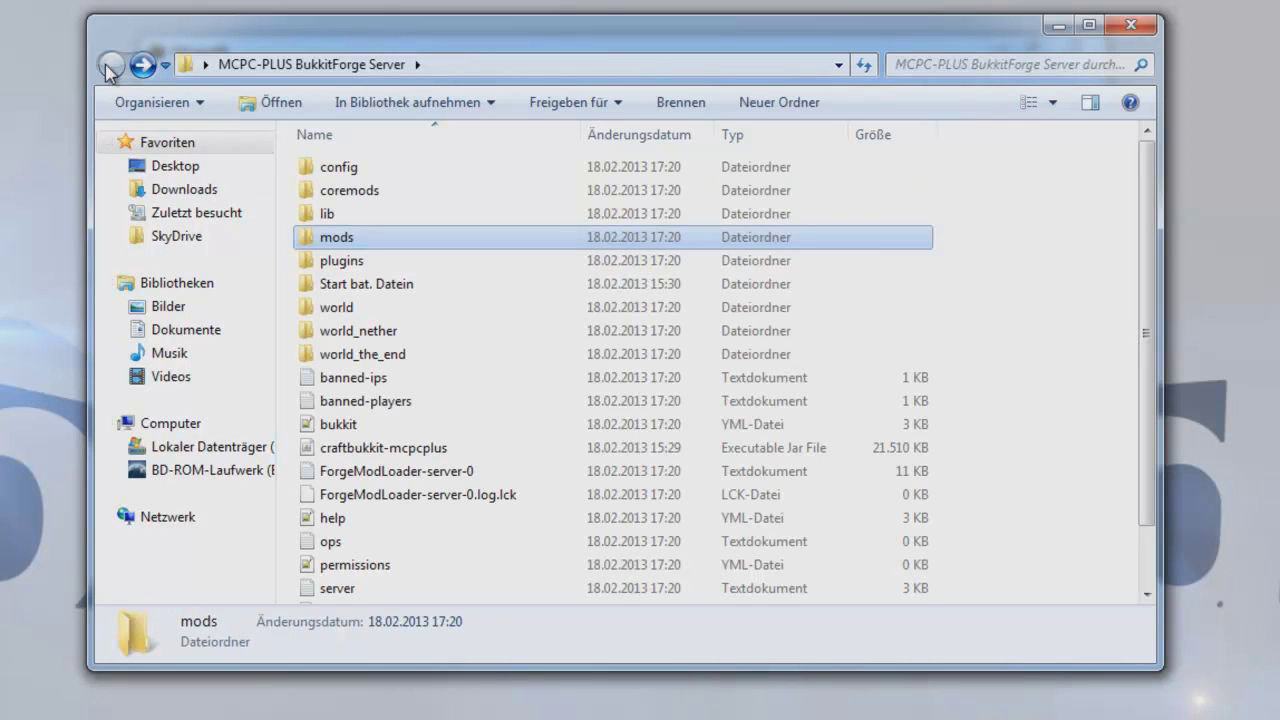
click(372, 203)
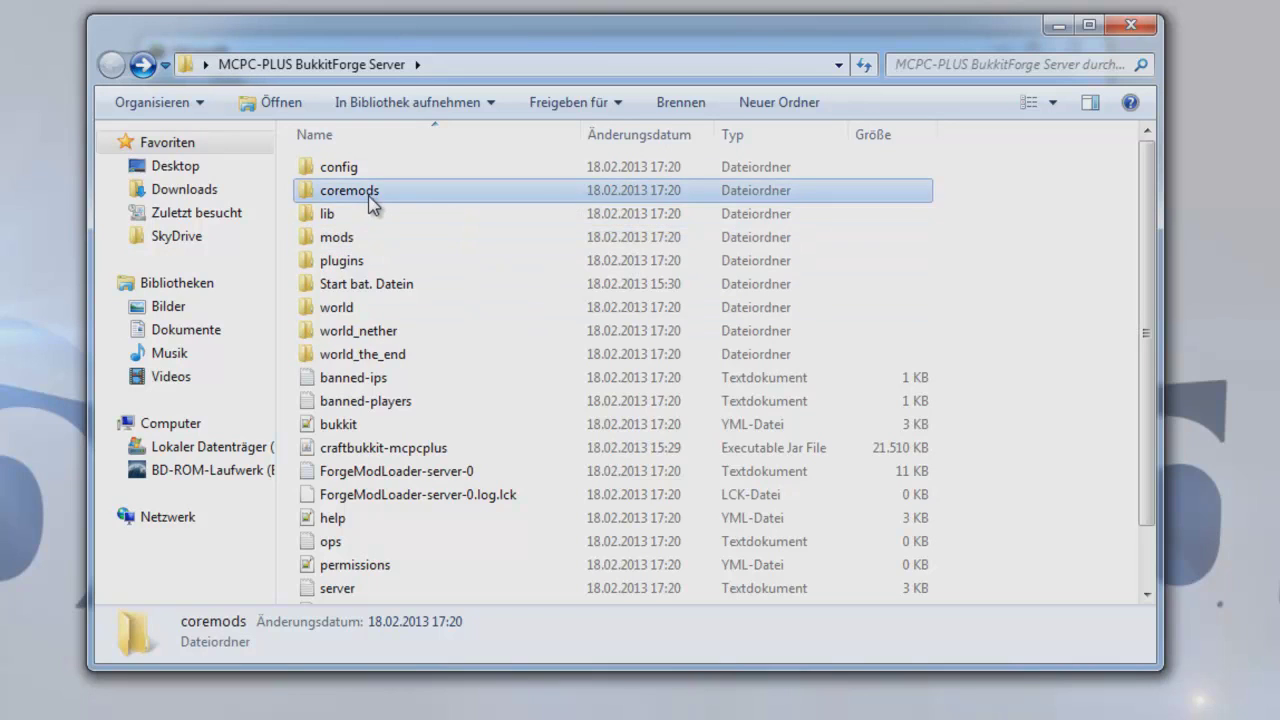
double_click(372, 203)
click(114, 63)
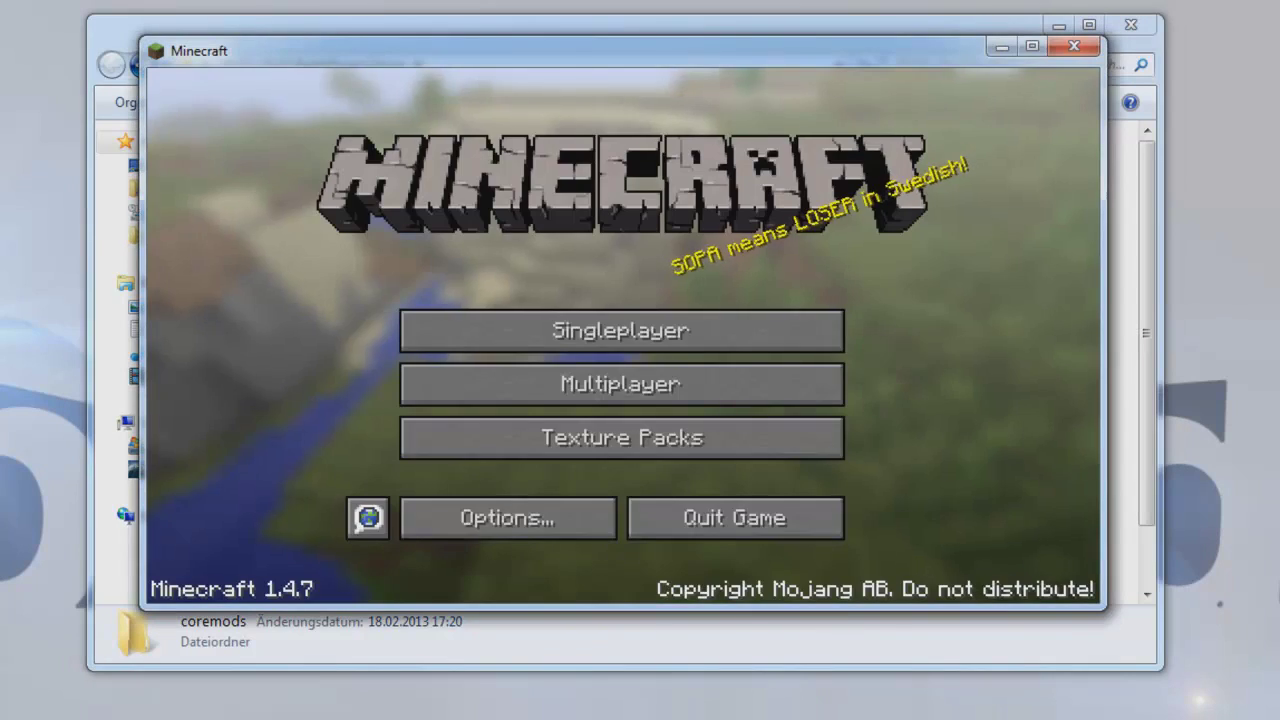
- Try to join the multiplayer server at localhost by direct connection and return to Minecraft's title screen
click(590, 392)
click(595, 507)
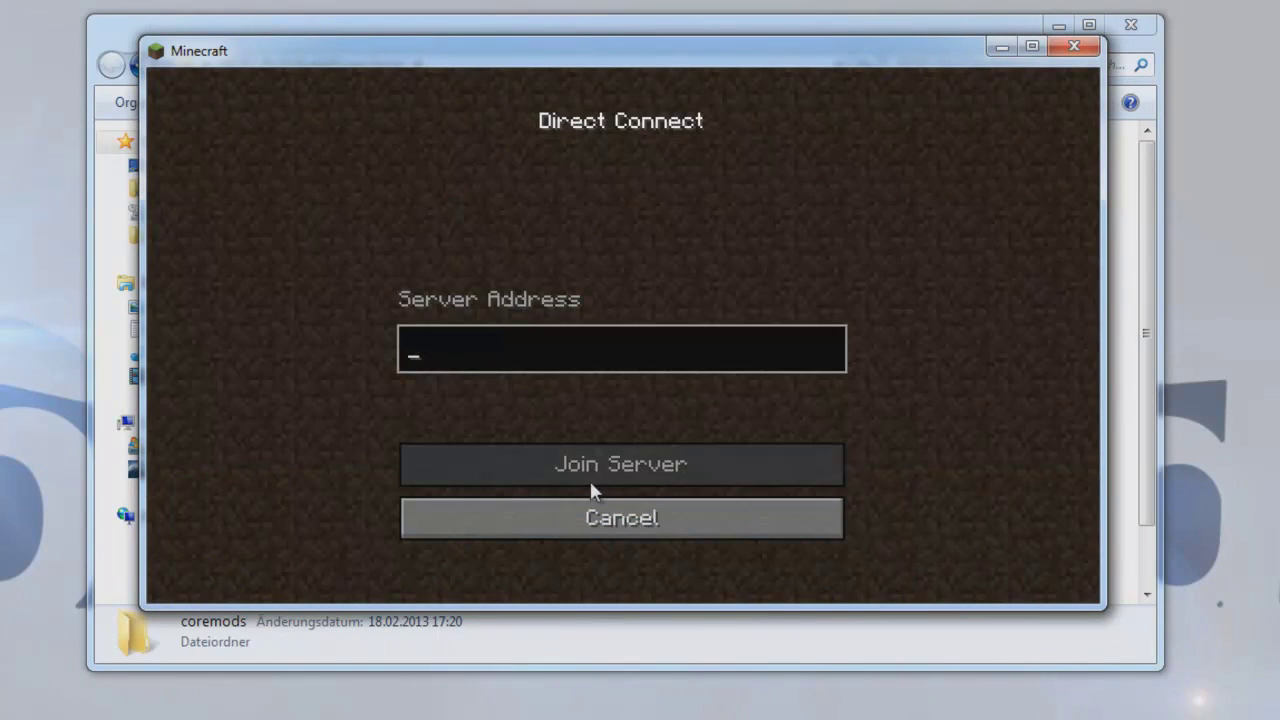
text(localhost)
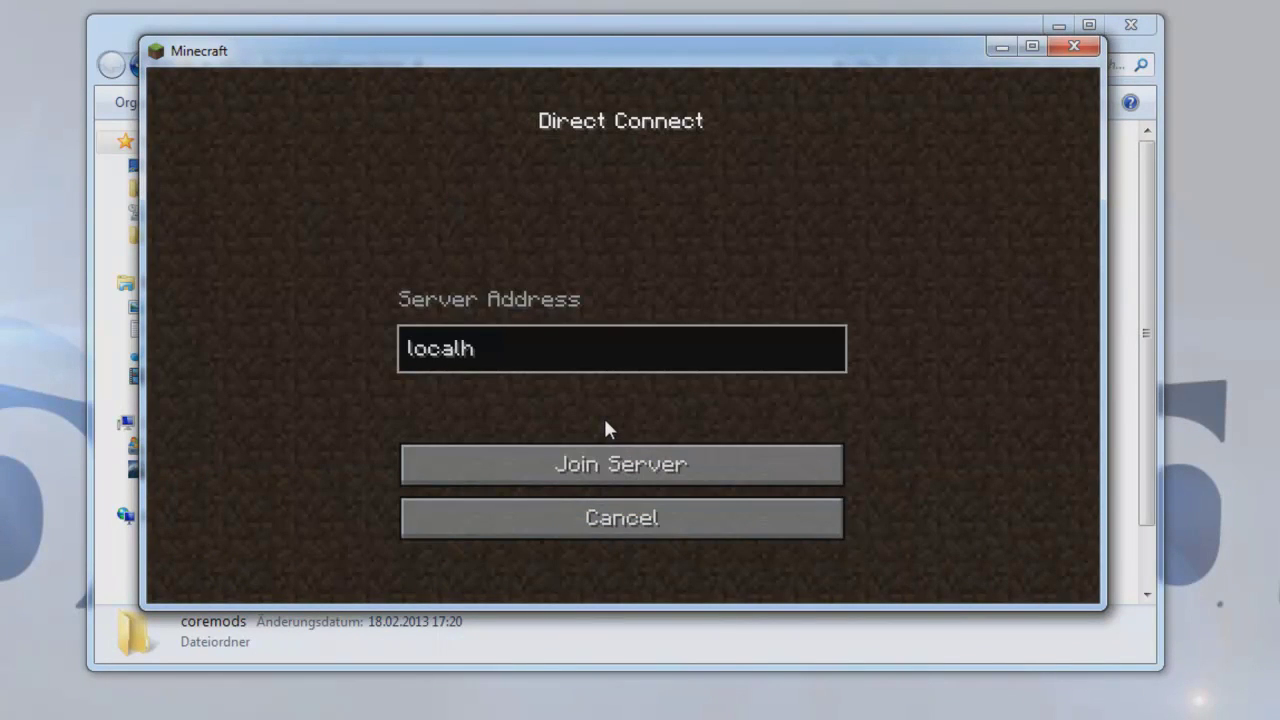
key(Return)
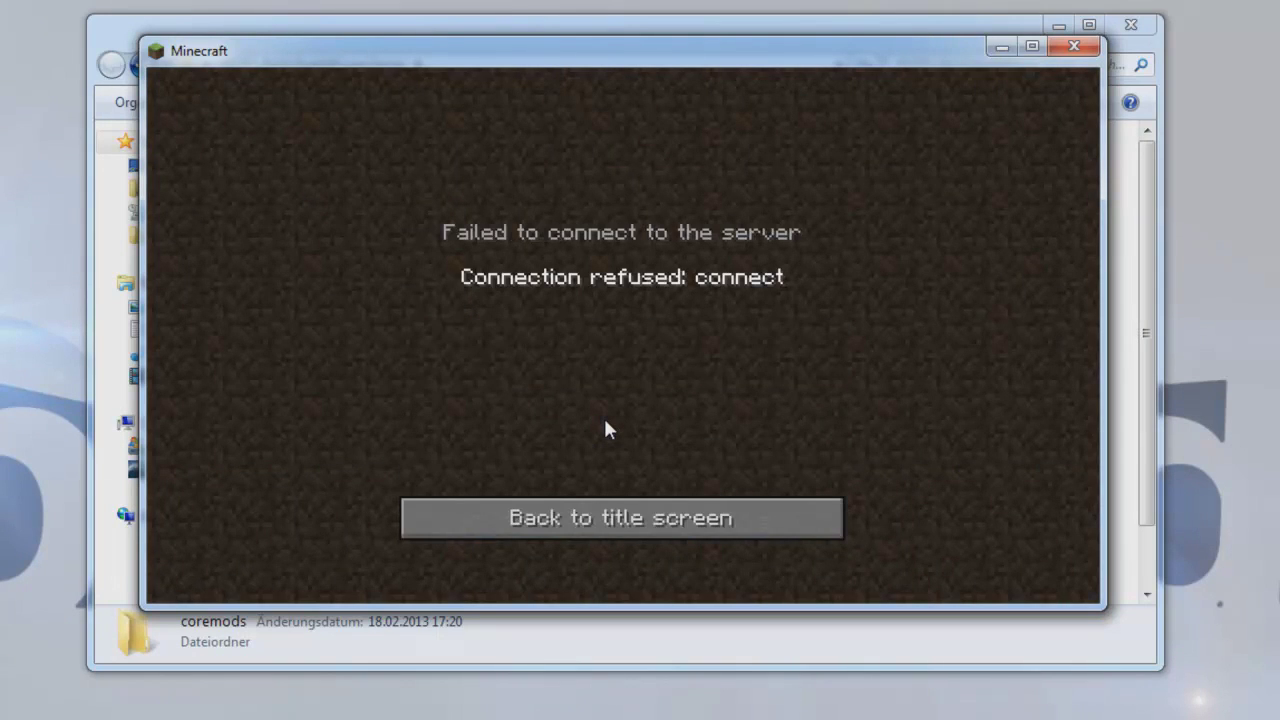
click(512, 511)
- Start the server from its folder with the Start Server [Java7][Programme] batch file
click(206, 630)
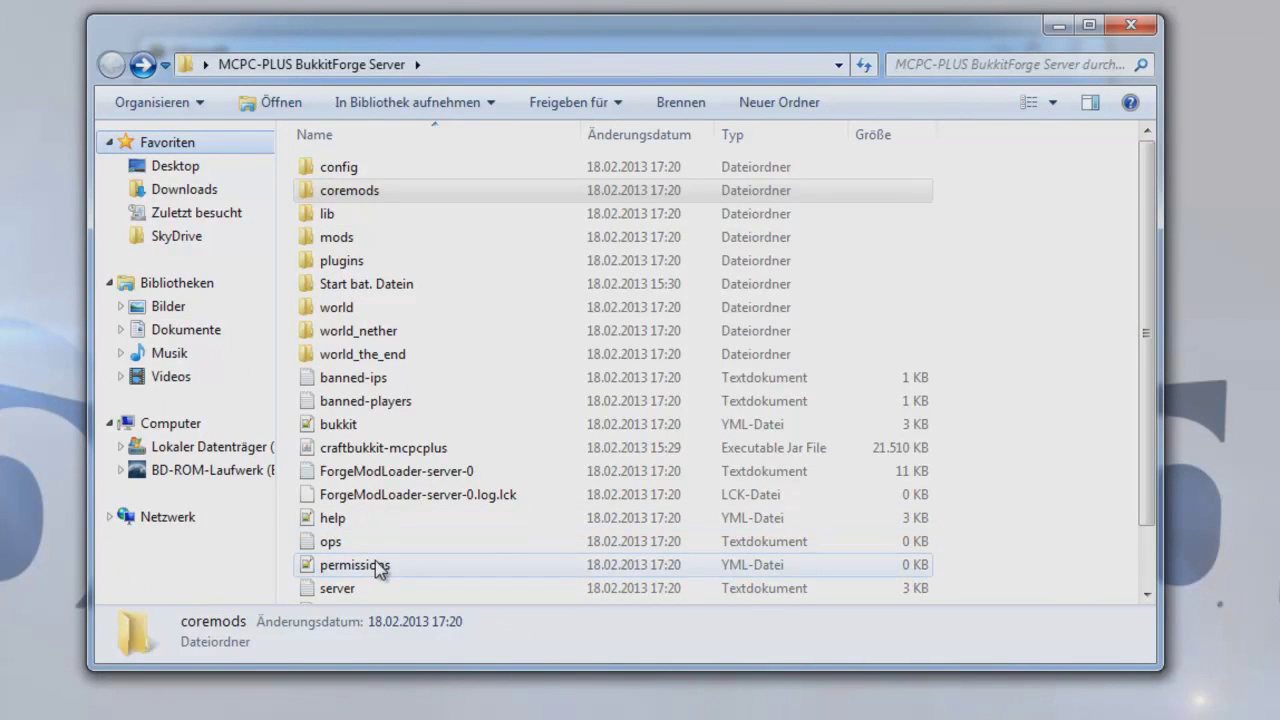
click(376, 563)
scroll(376, 563, down, 1)
click(376, 550)
double_click(377, 562)
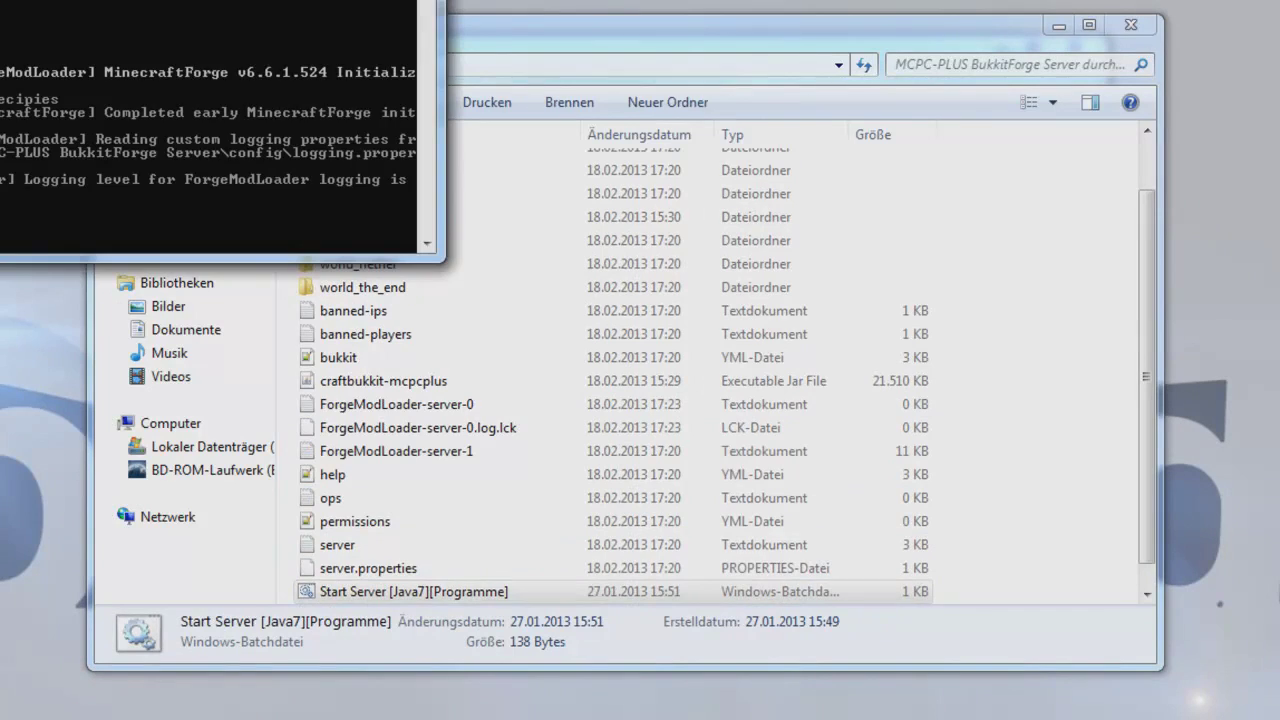
- Switch back to Minecraft, retry the direct connection to localhost and close the game
key(alt+Tab)
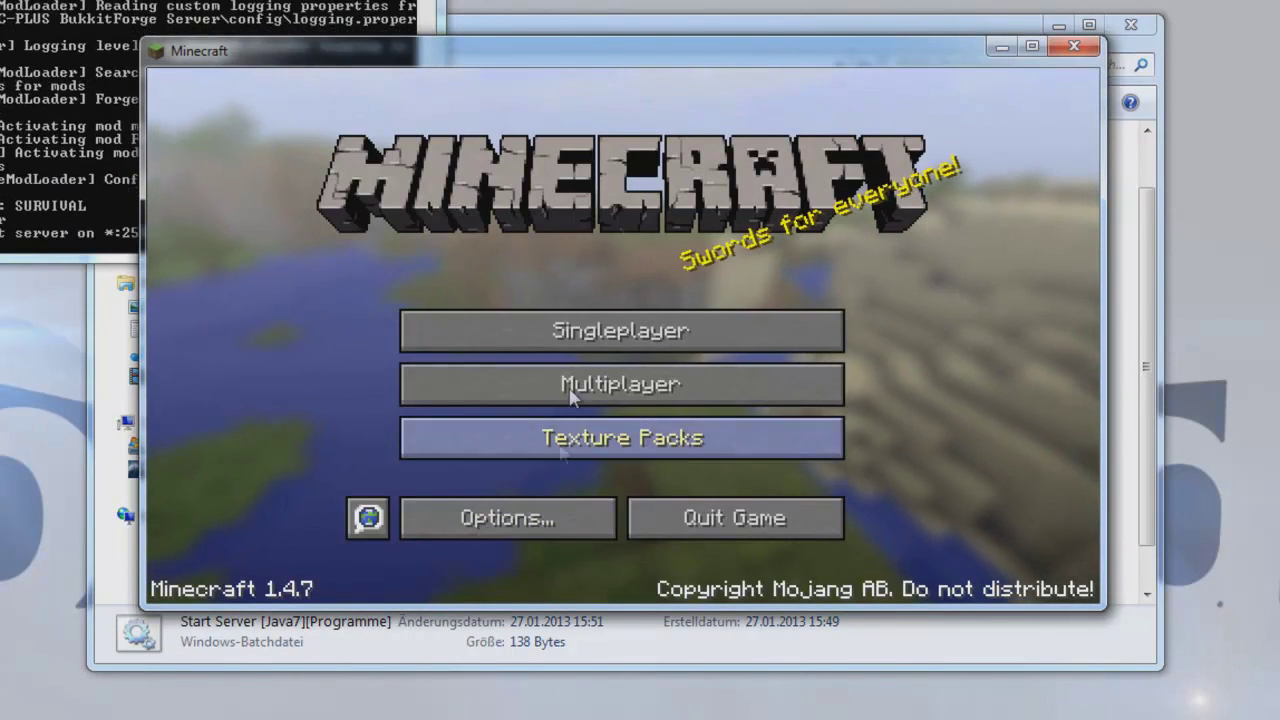
click(575, 390)
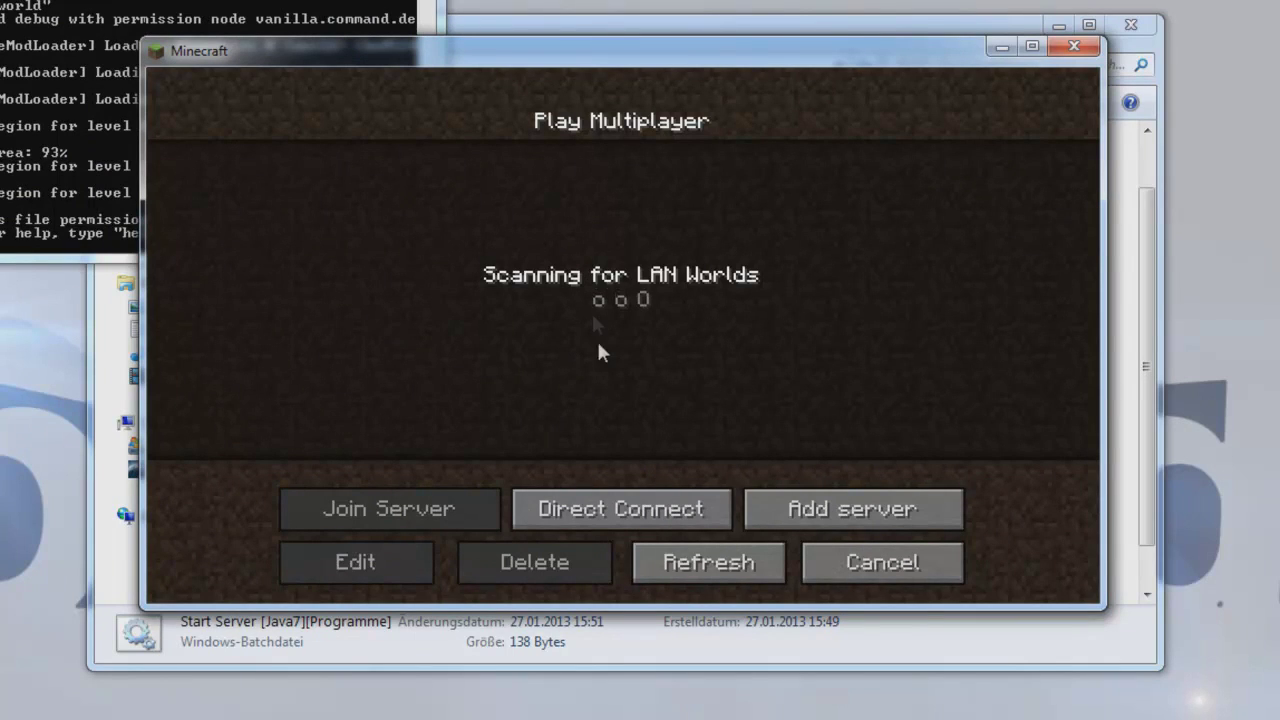
click(648, 510)
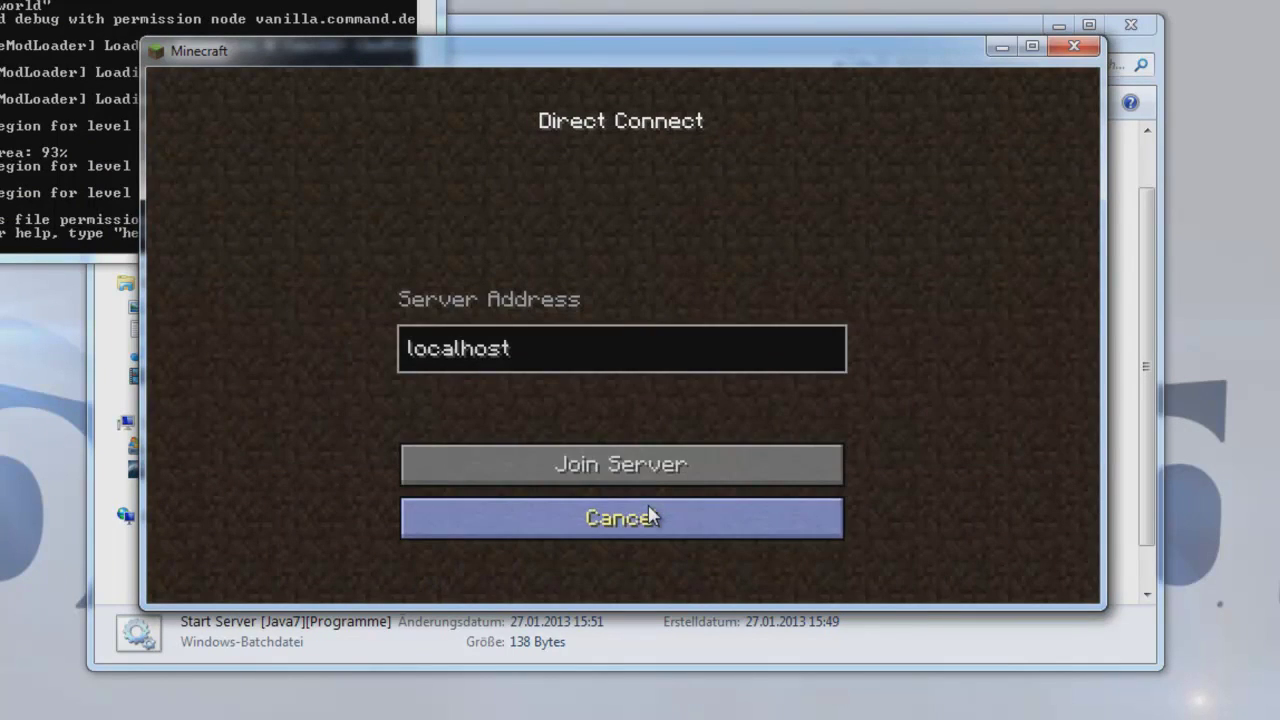
click(650, 465)
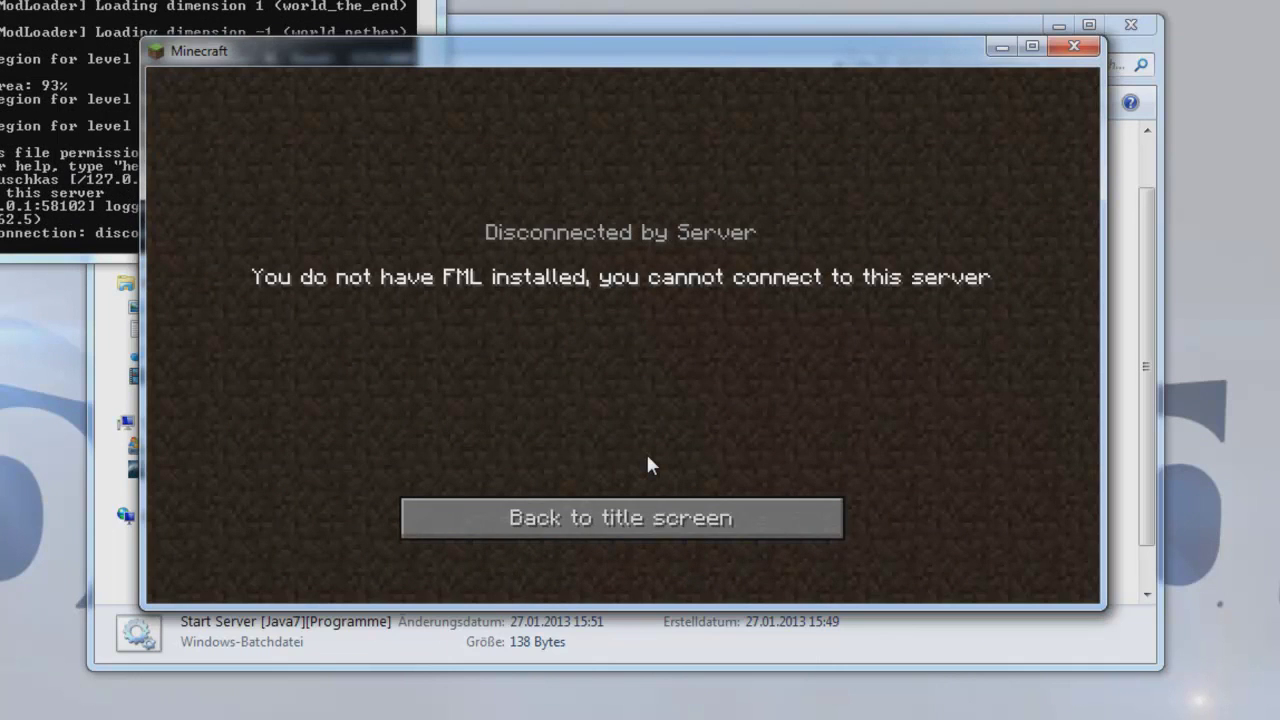
click(672, 522)
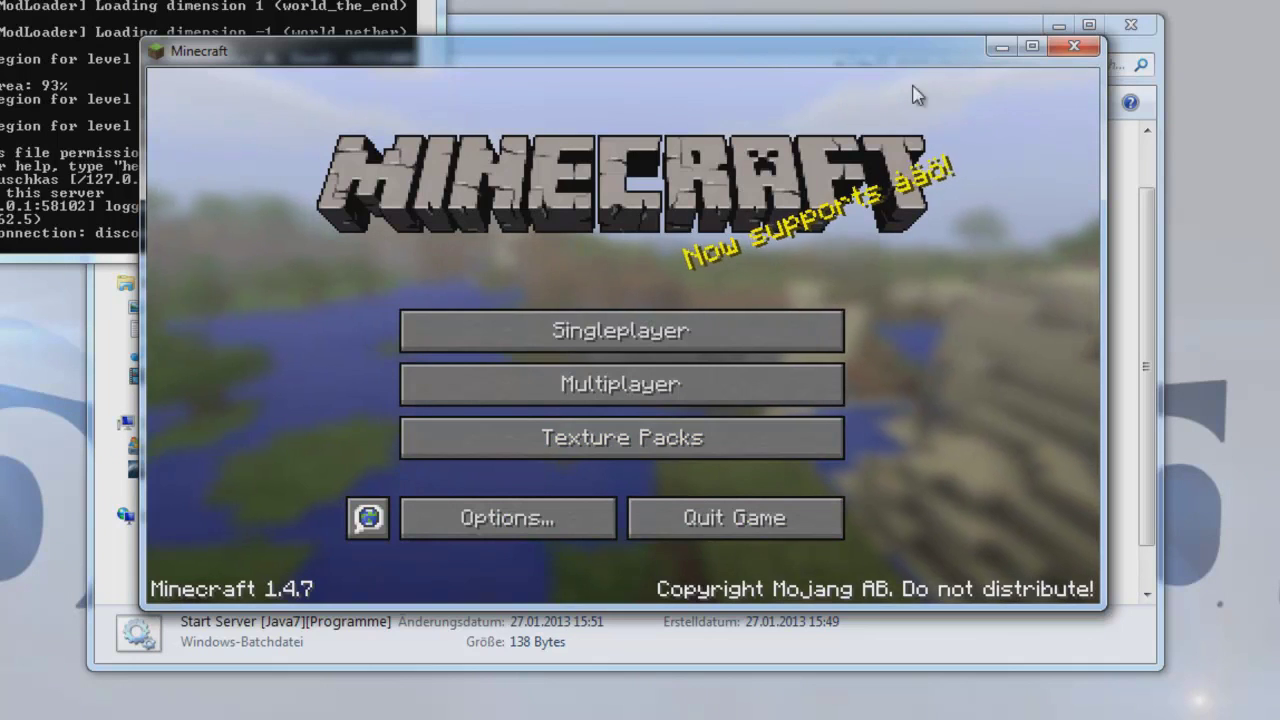
click(1070, 50)
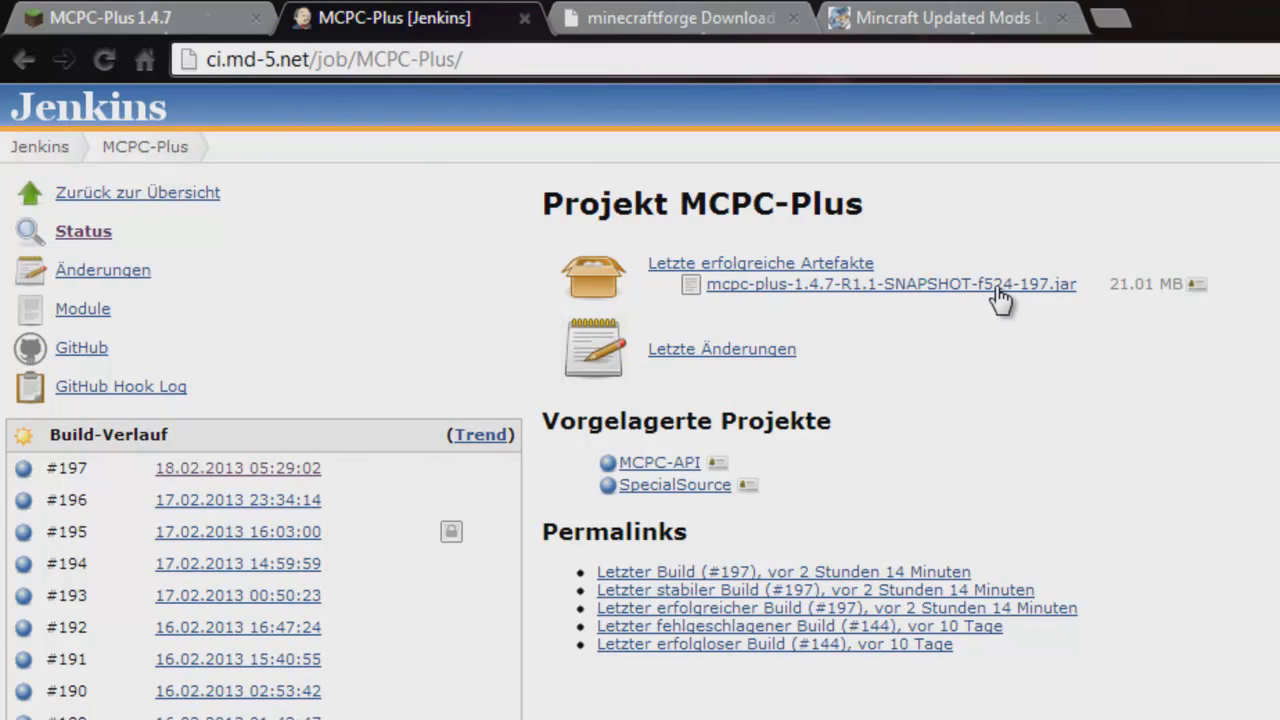
- Look through the list of Minecraft Forge builds on files.minecraftforge.net
click(632, 24)
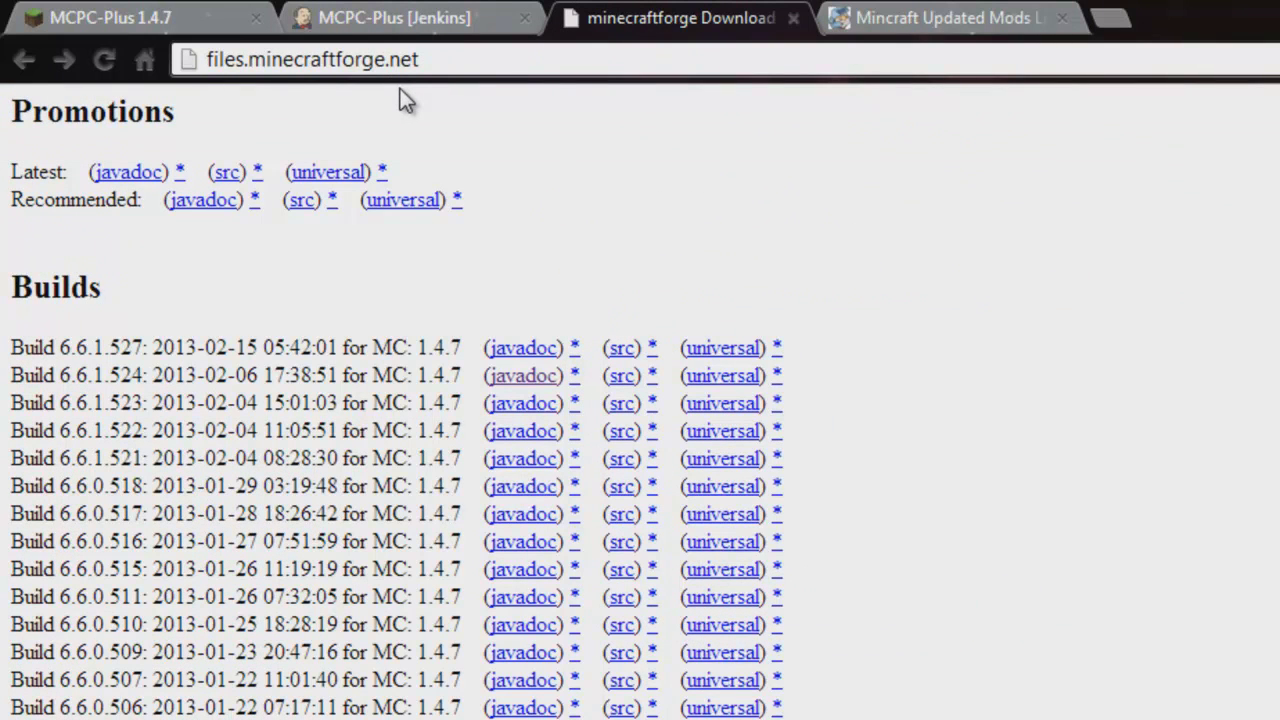
scroll(929, 478, down, 6)
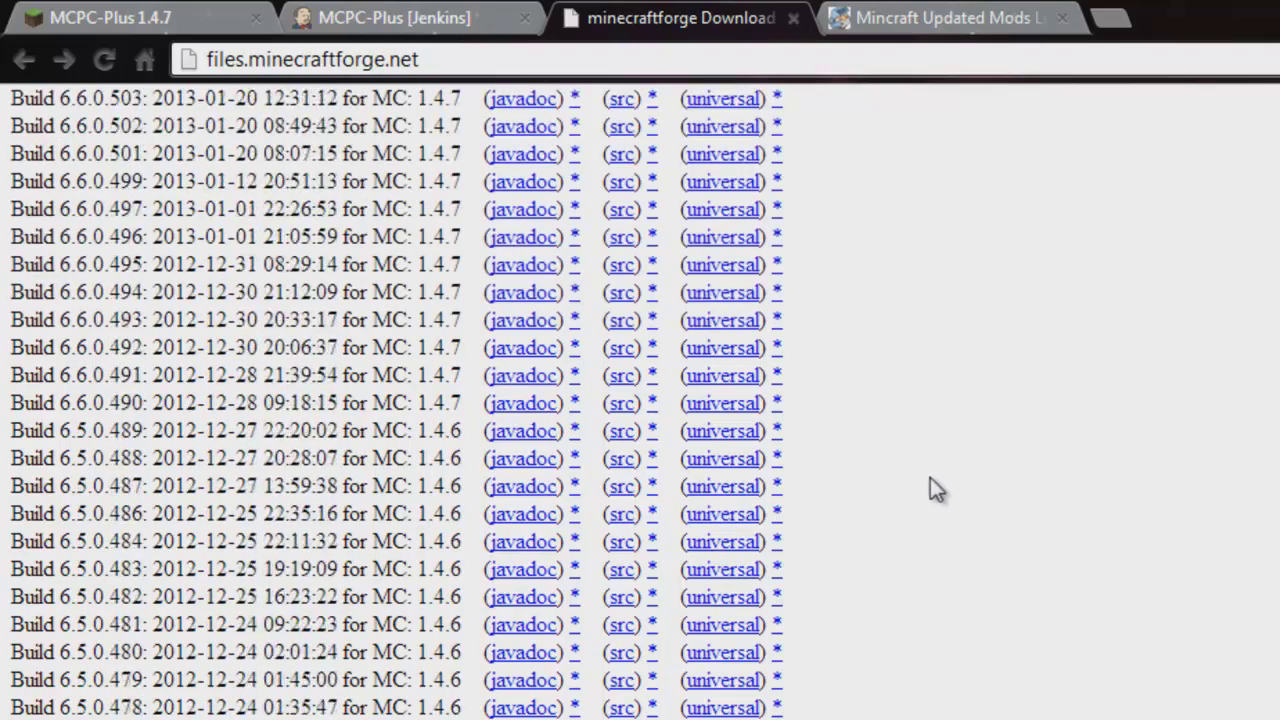
scroll(930, 478, down, 20)
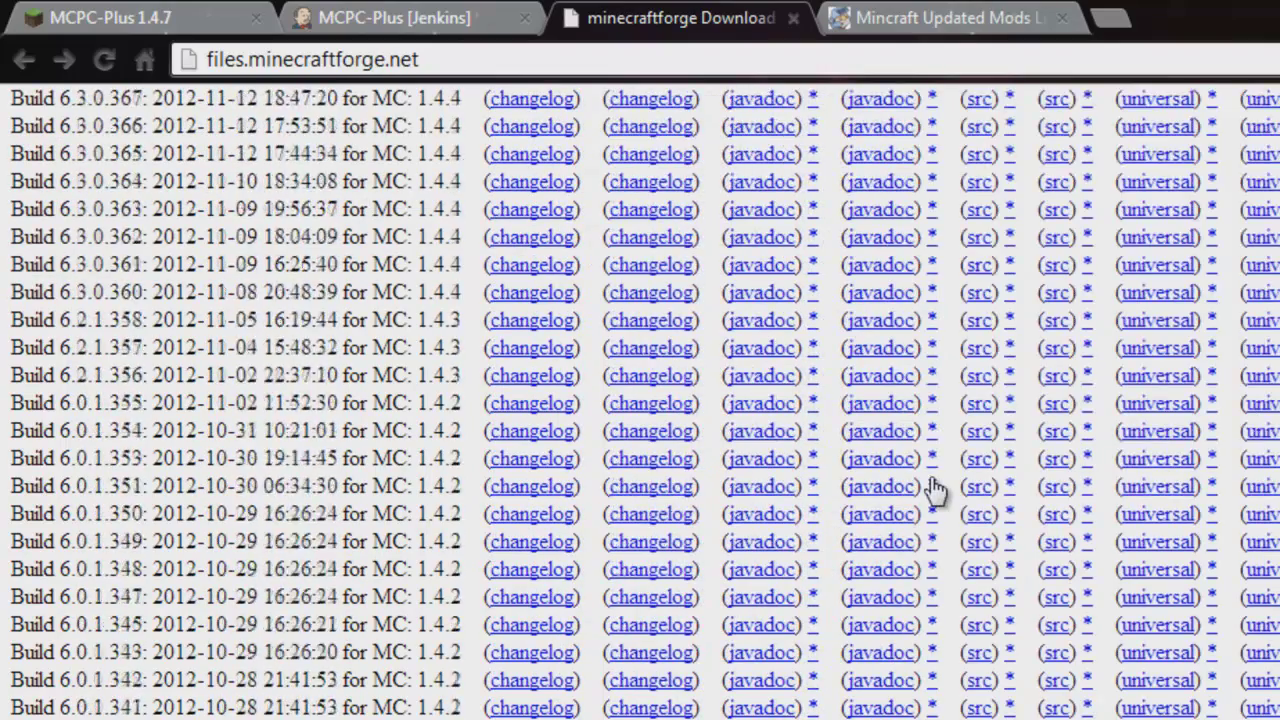
scroll(930, 478, up, 20)
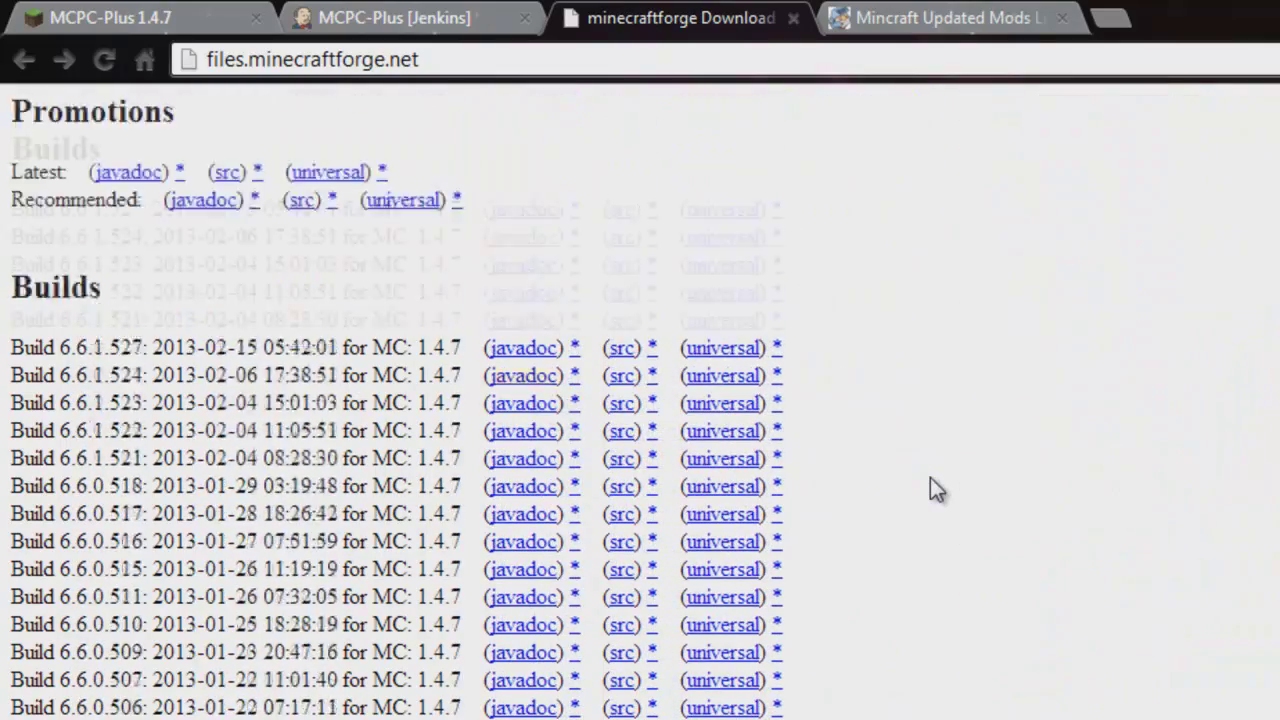
- Compare the Forge build numbers with the one in the latest MCPC-Plus jar's name on Jenkins, marking 524 in the Forge list
scroll(930, 490, up, 3)
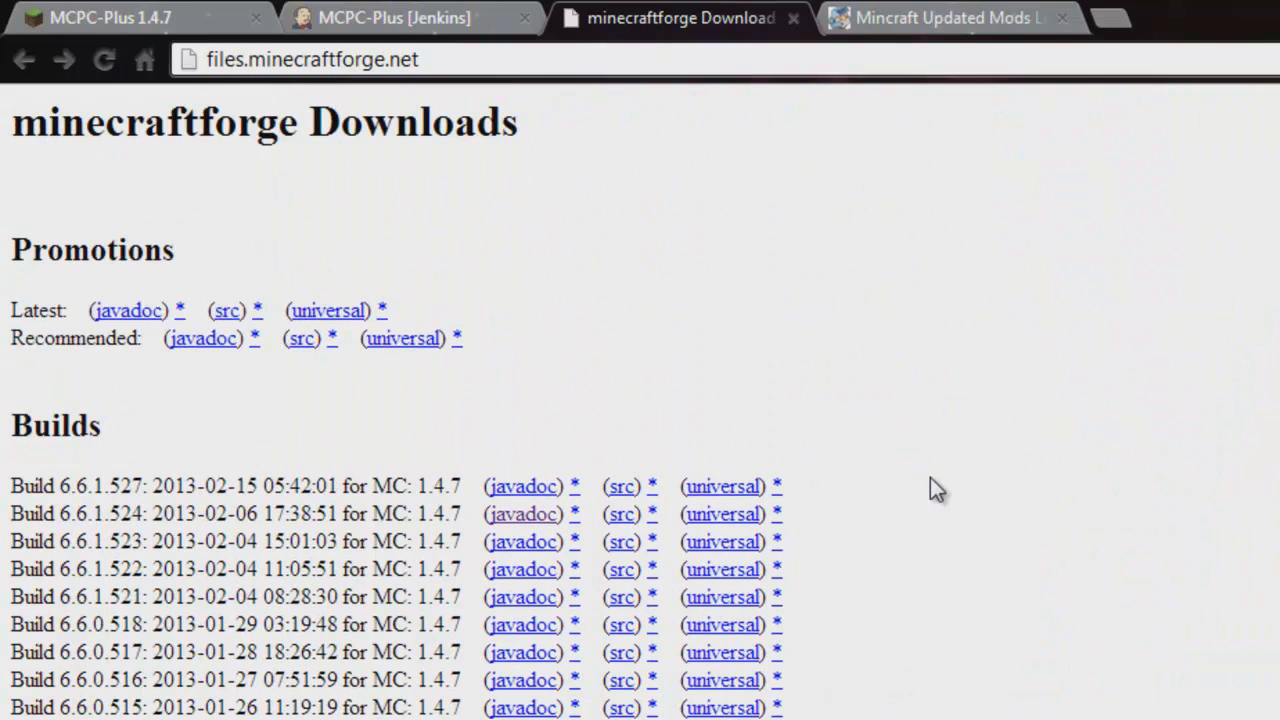
click(430, 16)
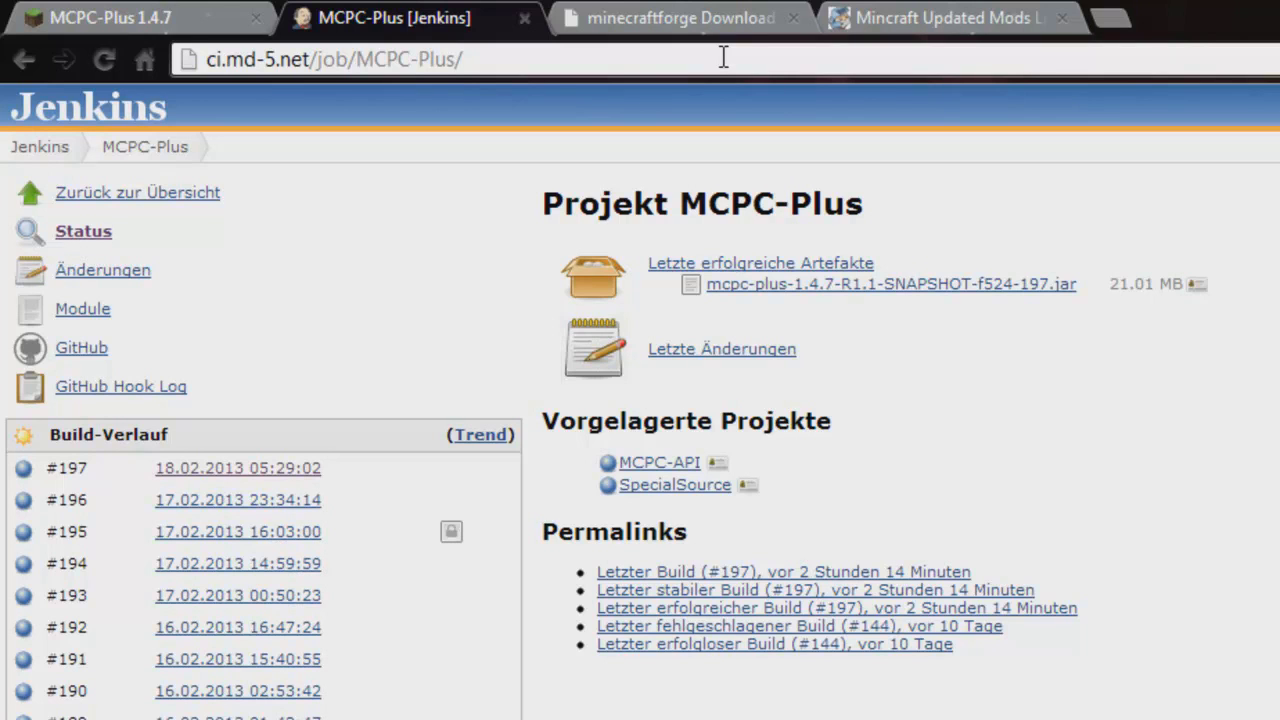
click(908, 16)
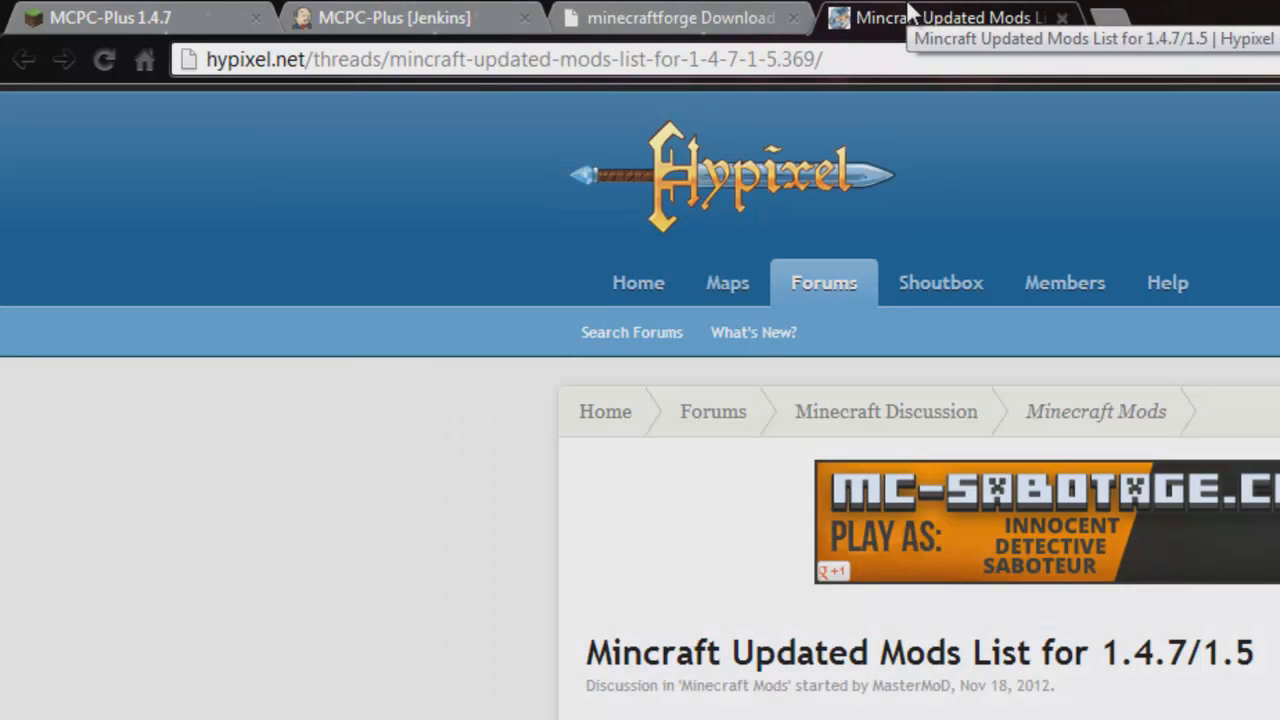
click(740, 15)
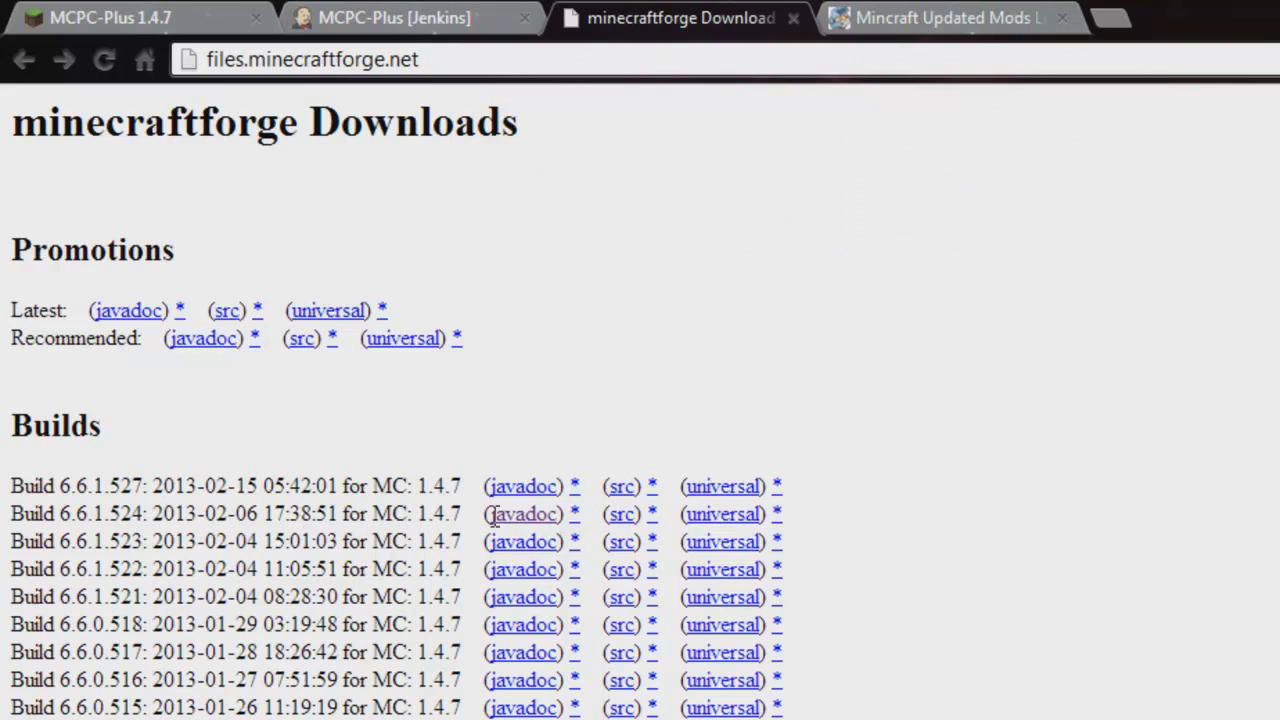
drag(115, 513, 140, 515)
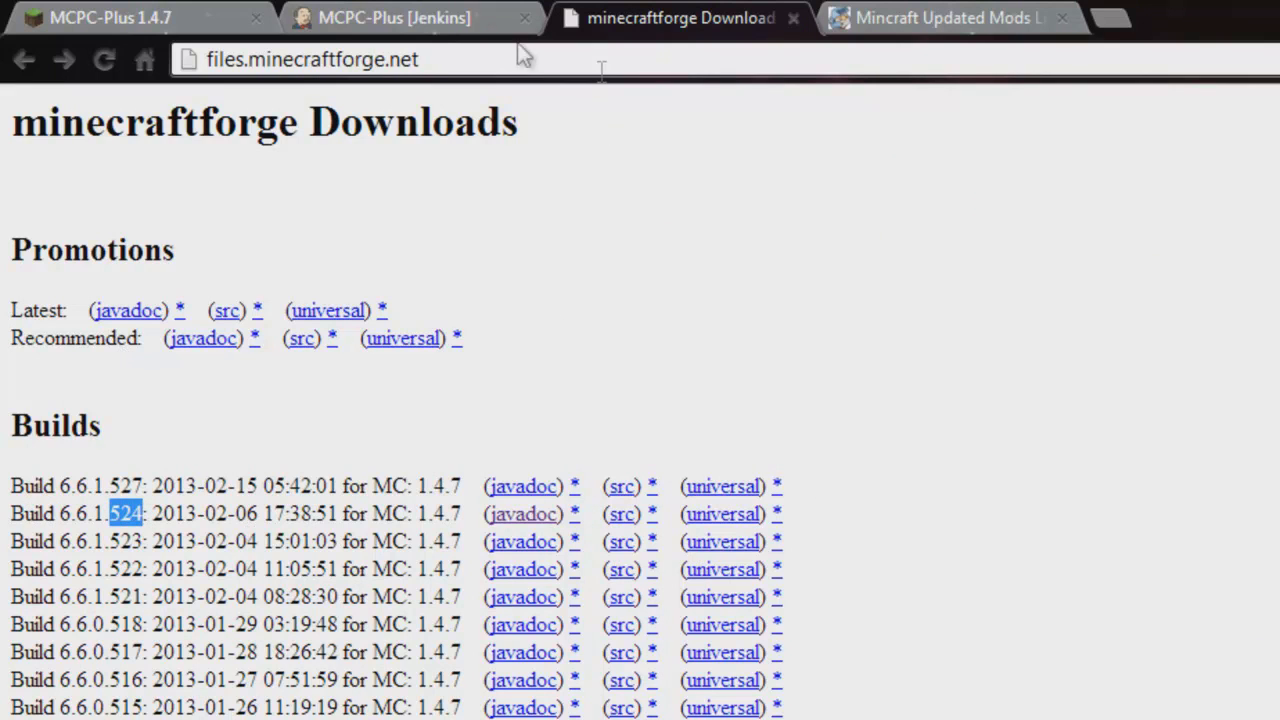
click(490, 18)
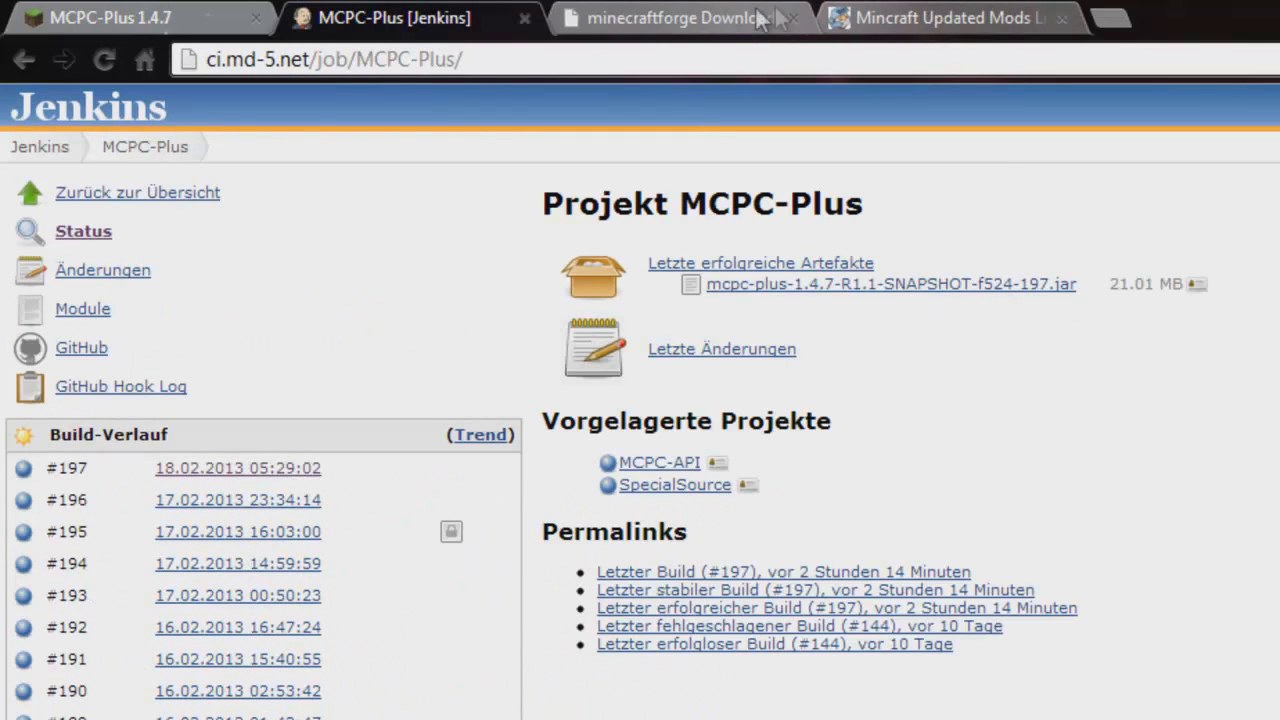
click(726, 18)
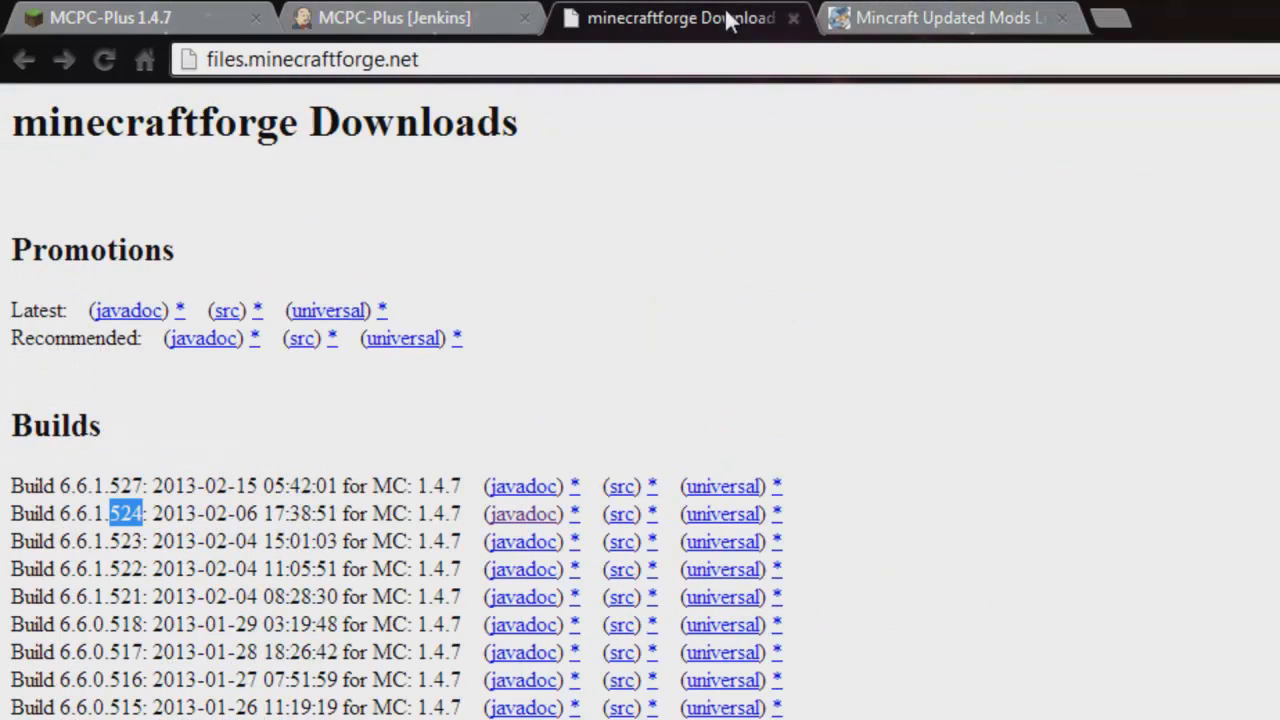
- Download the universal package of Forge build 6.6.1.524 and open the archive in WinRAR
click(776, 516)
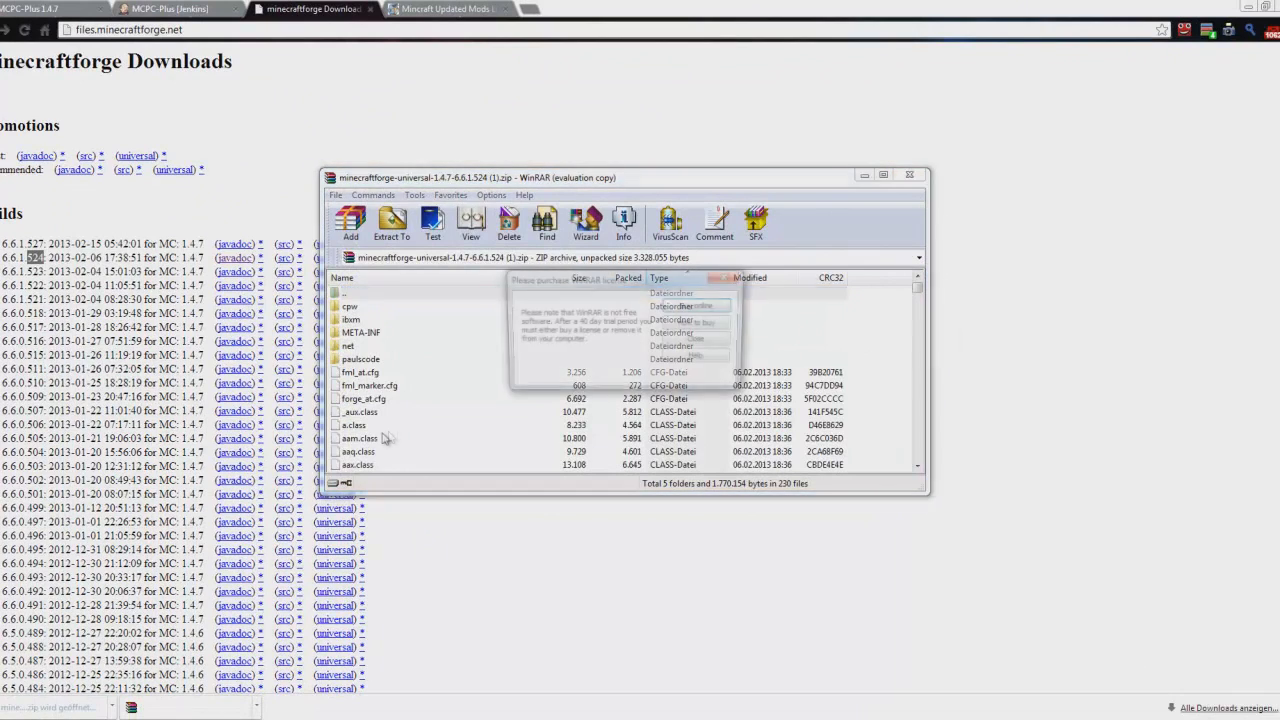
click(730, 277)
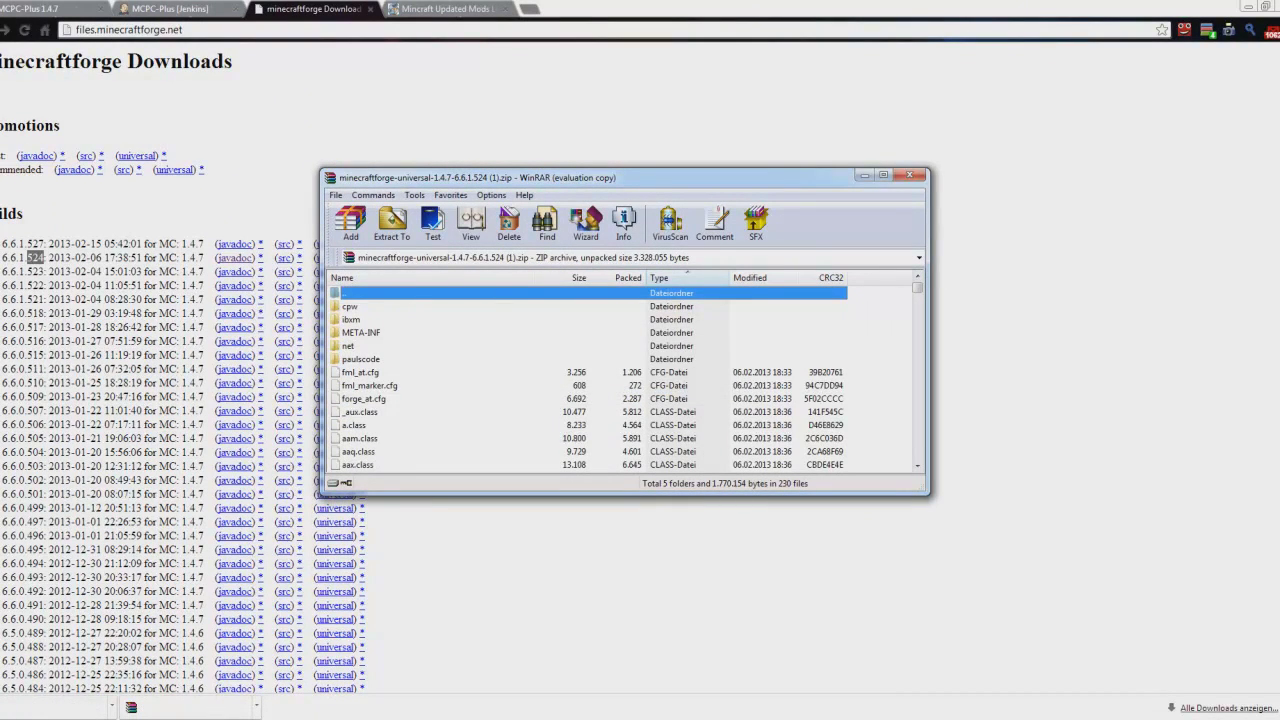
- Go to the .minecraft\bin folder through %appdata% and open the minecraft jar as an archive with WinRAR
key(super)
key(Return)
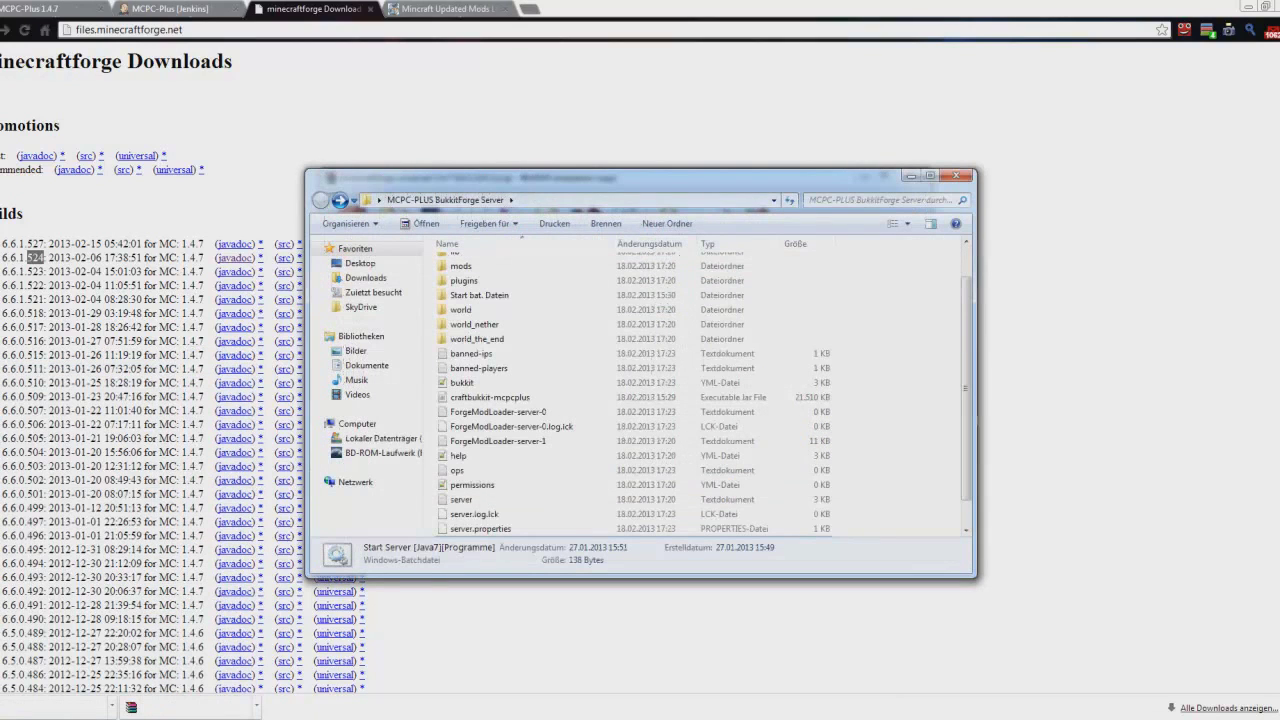
key(super)
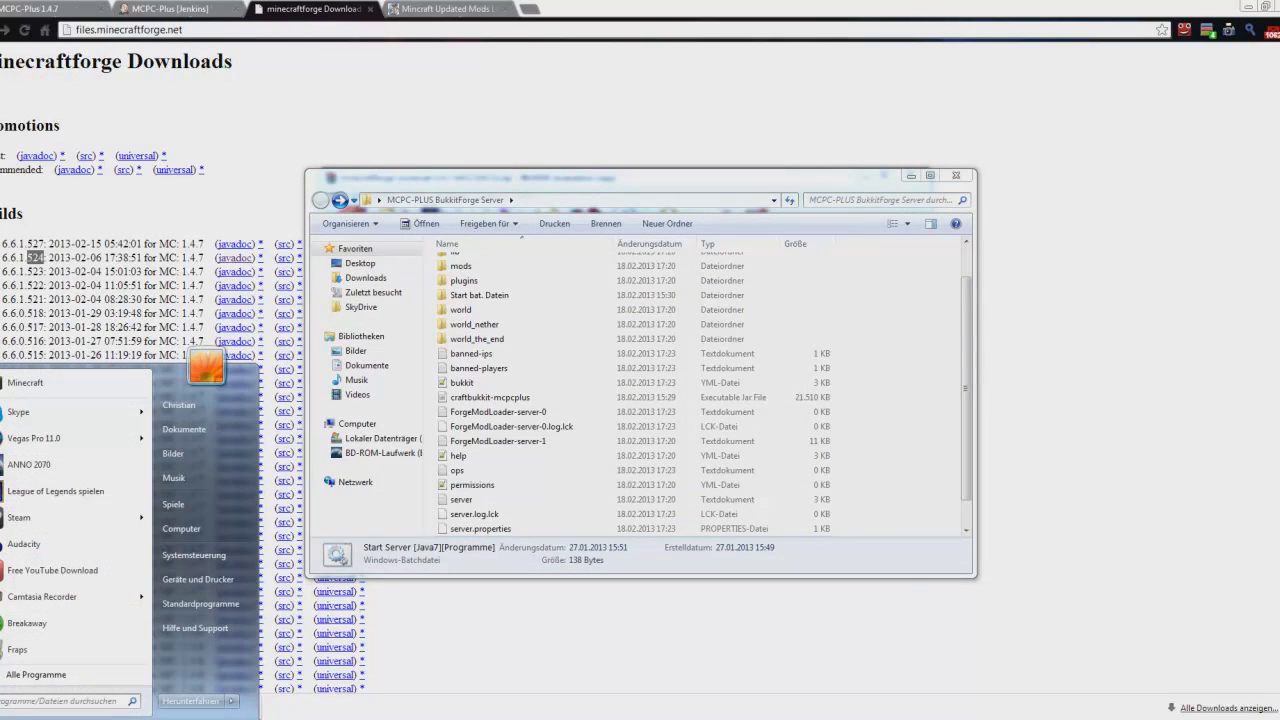
text(%appdata%)
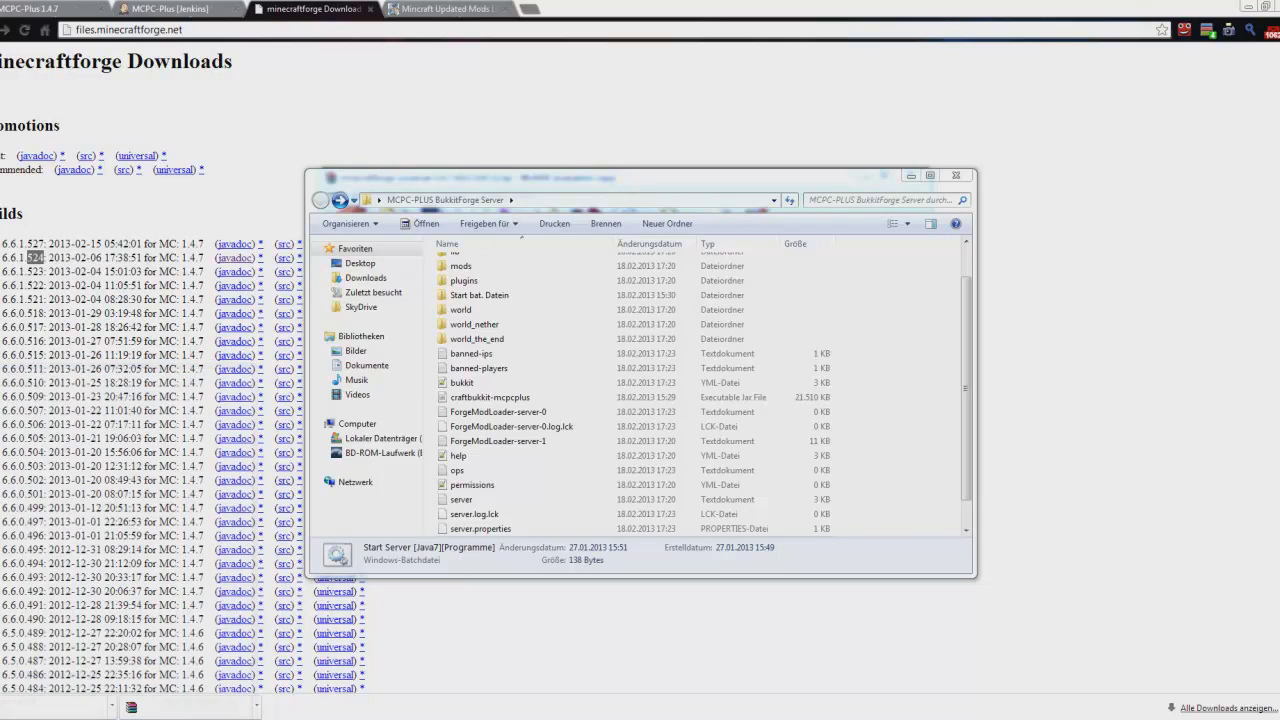
key(Return)
double_click(538, 303)
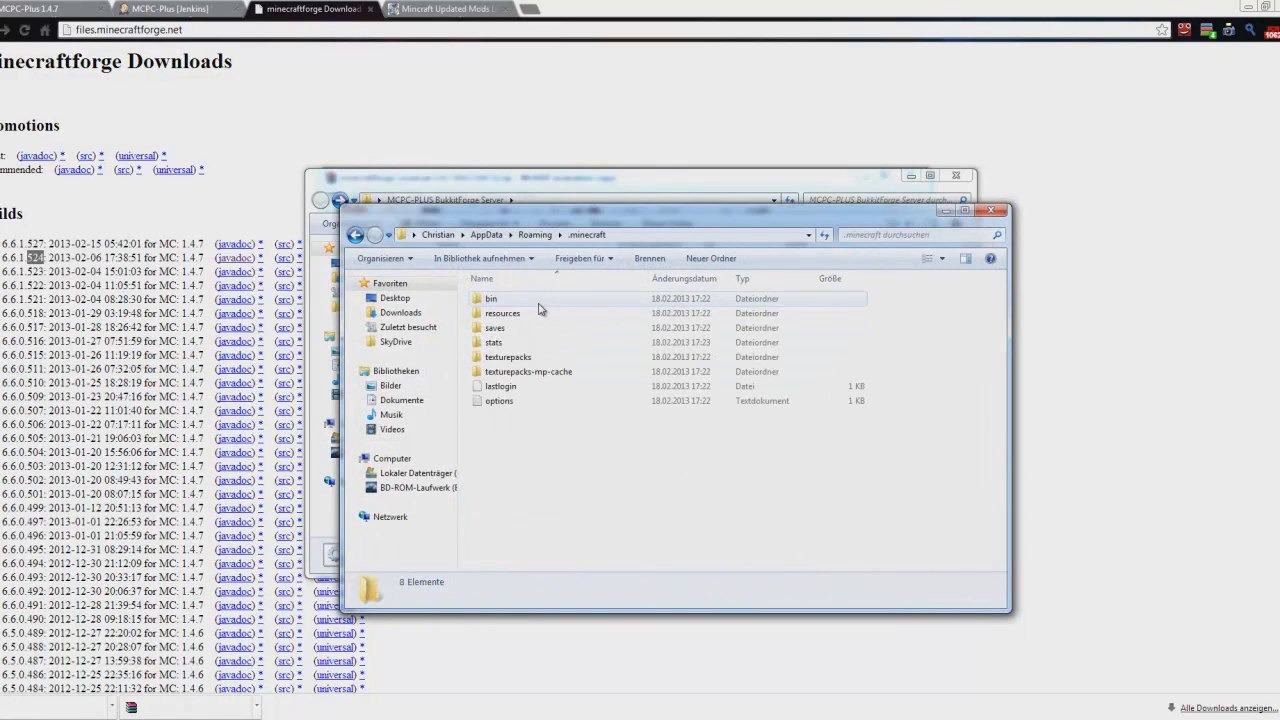
double_click(520, 299)
right_click(527, 373)
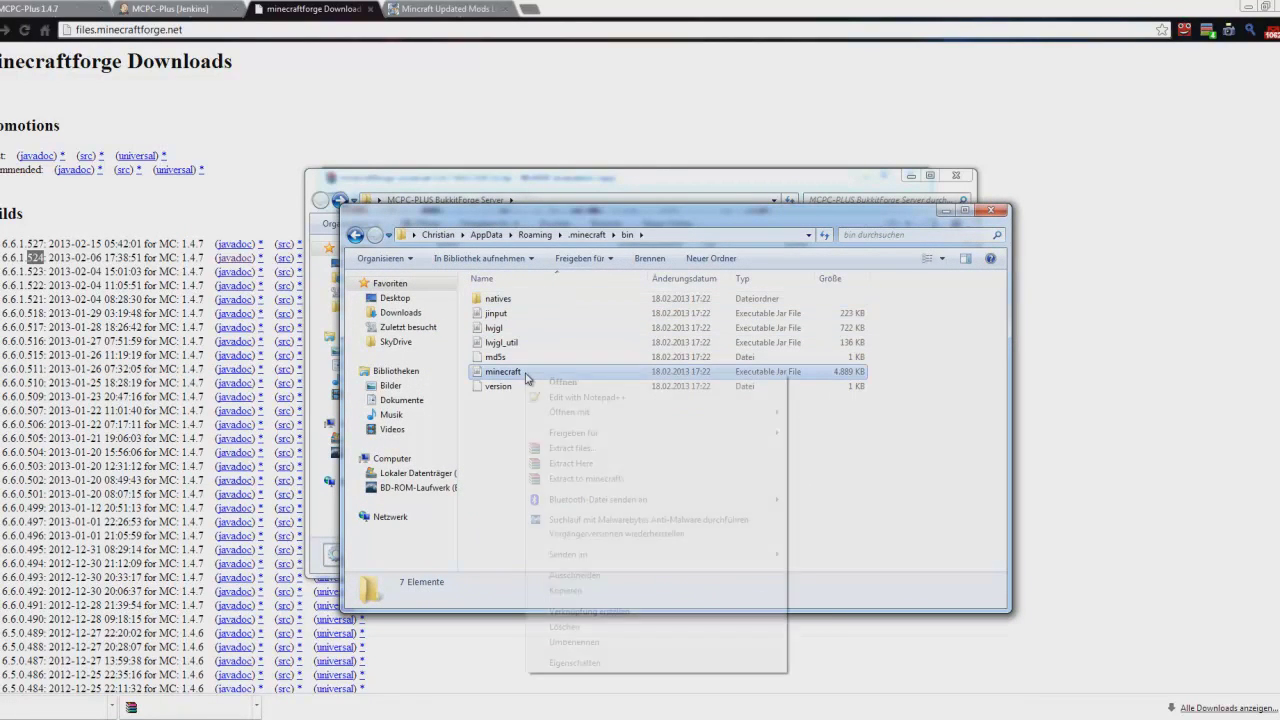
mouse_move(584, 412)
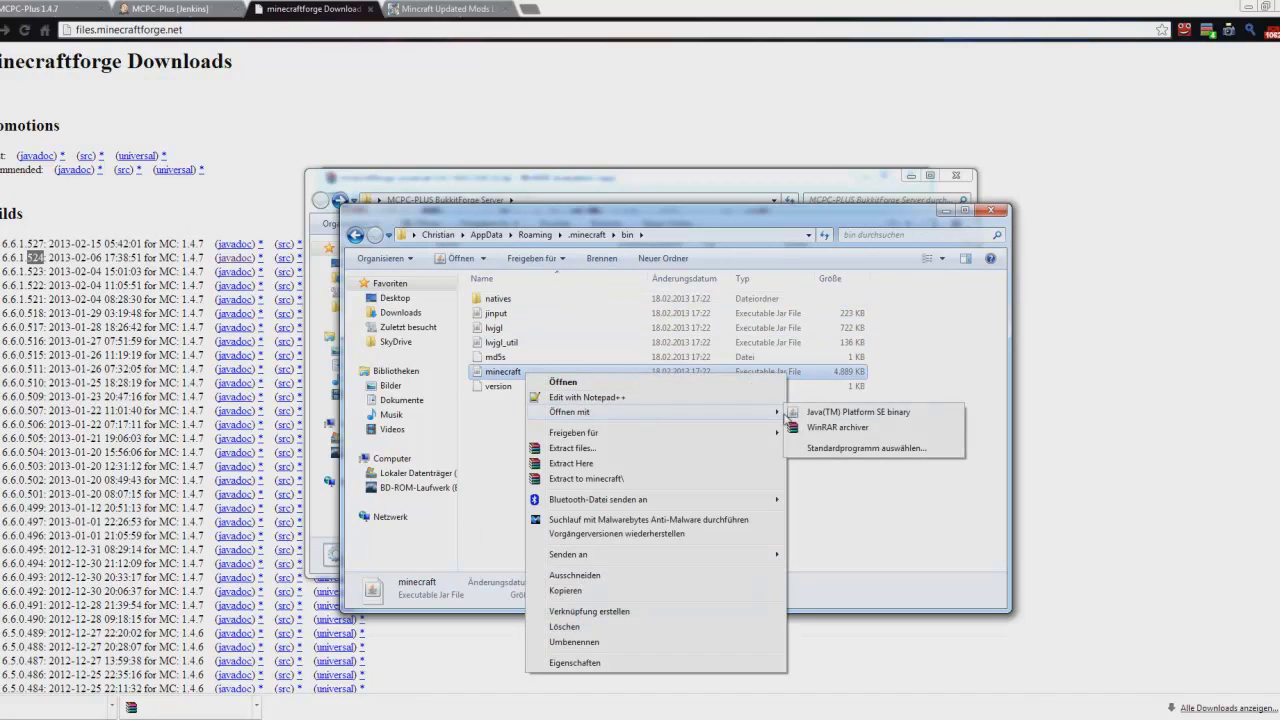
click(826, 430)
drag(596, 192, 1037, 192)
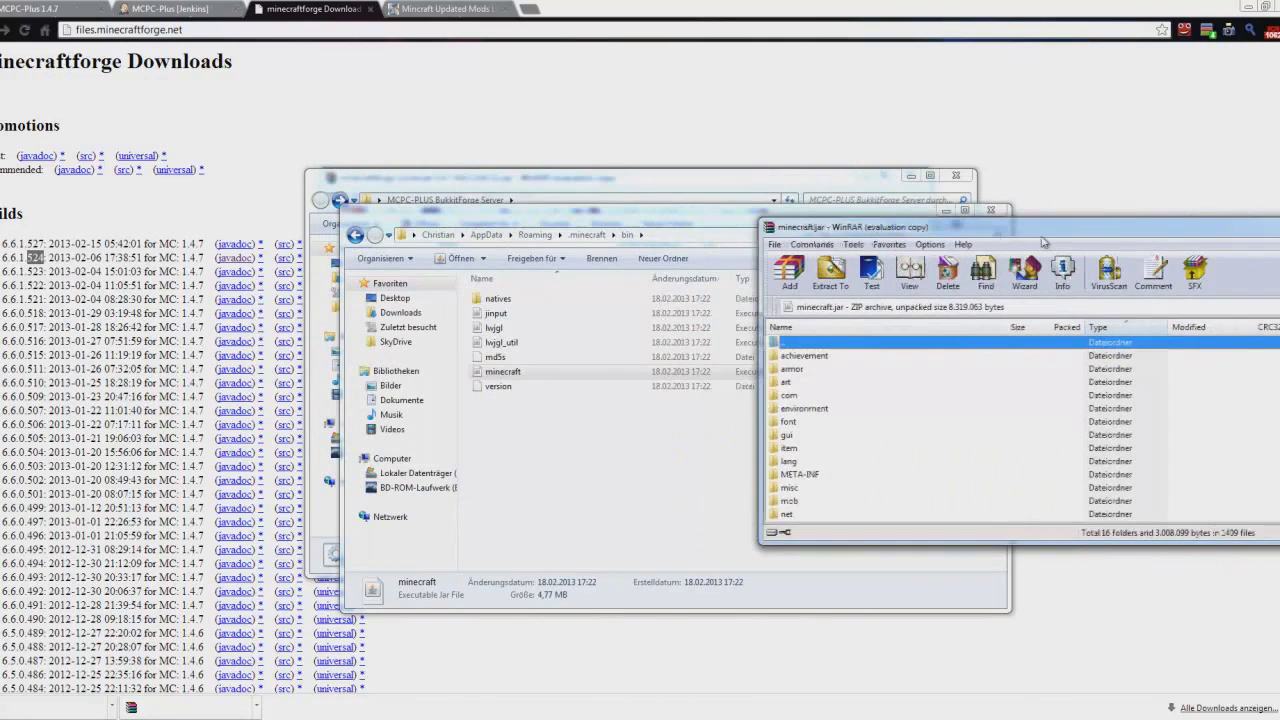
click(481, 188)
click(1168, 325)
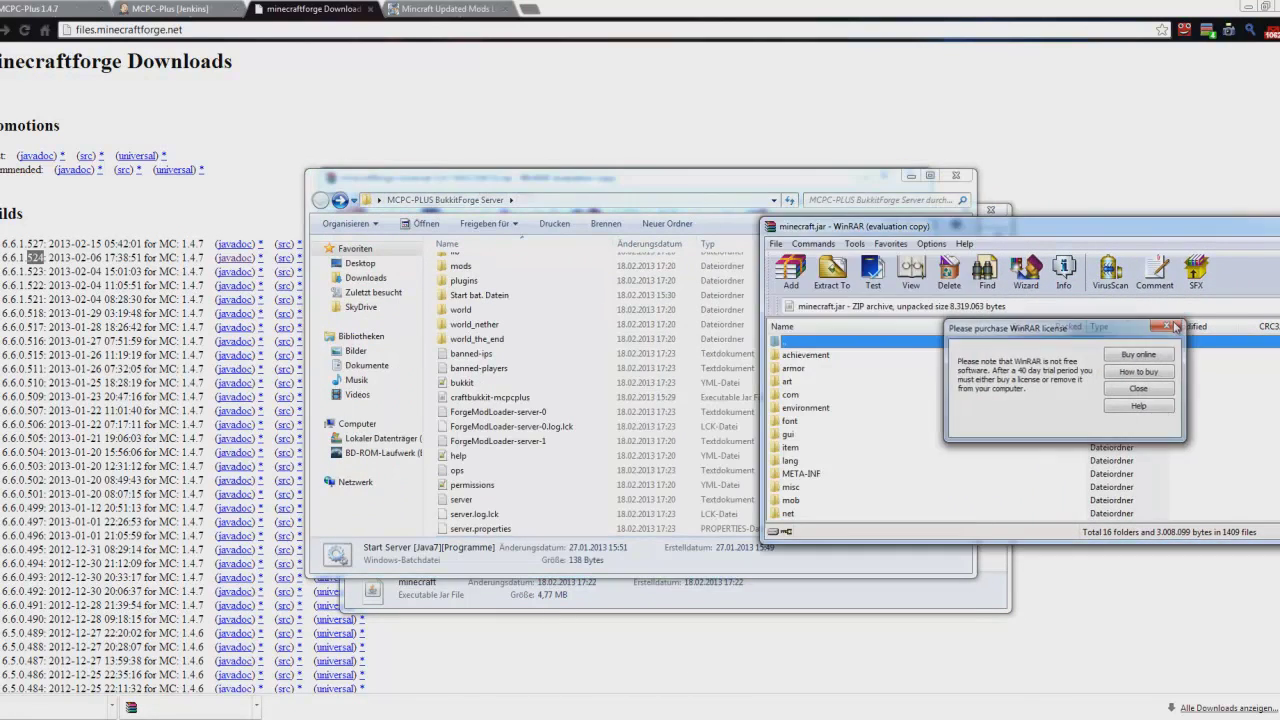
- Add all folders and files from the minecraftforge-universal-1.4.7-6.6.1.524 archive to minecraft.jar, using the Add and replace files mode
mouse_move(130, 707)
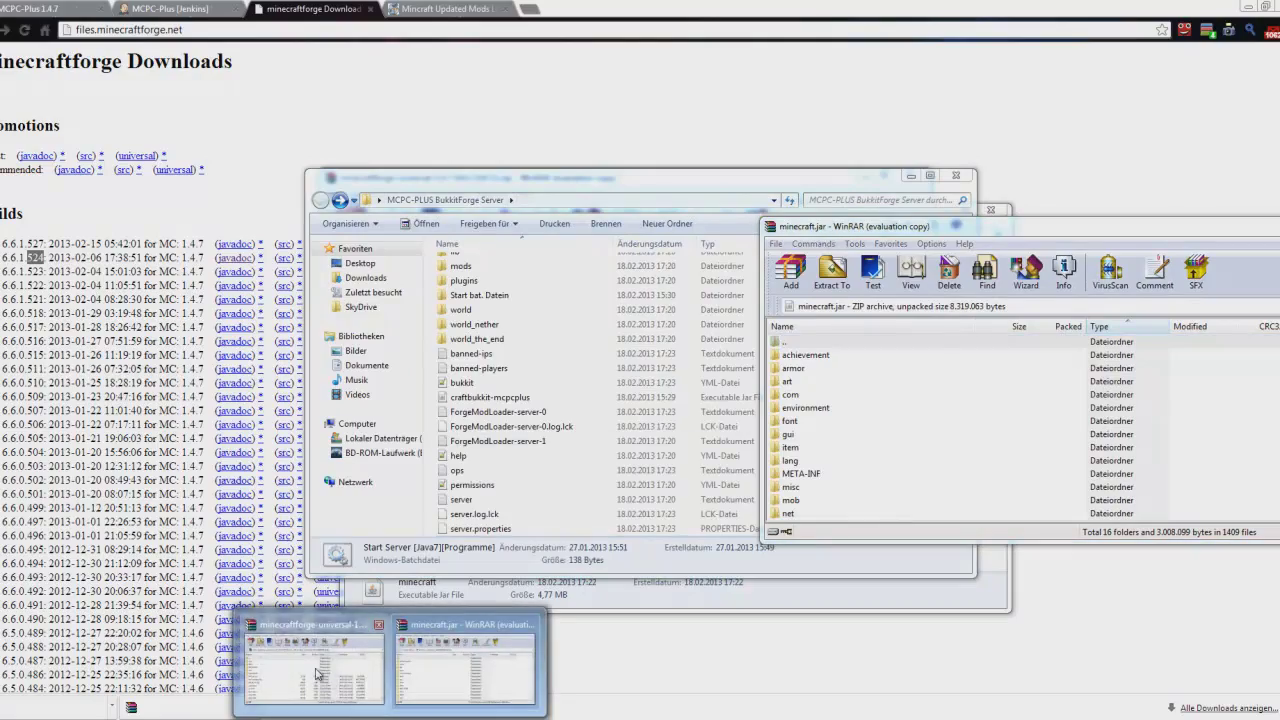
click(462, 600)
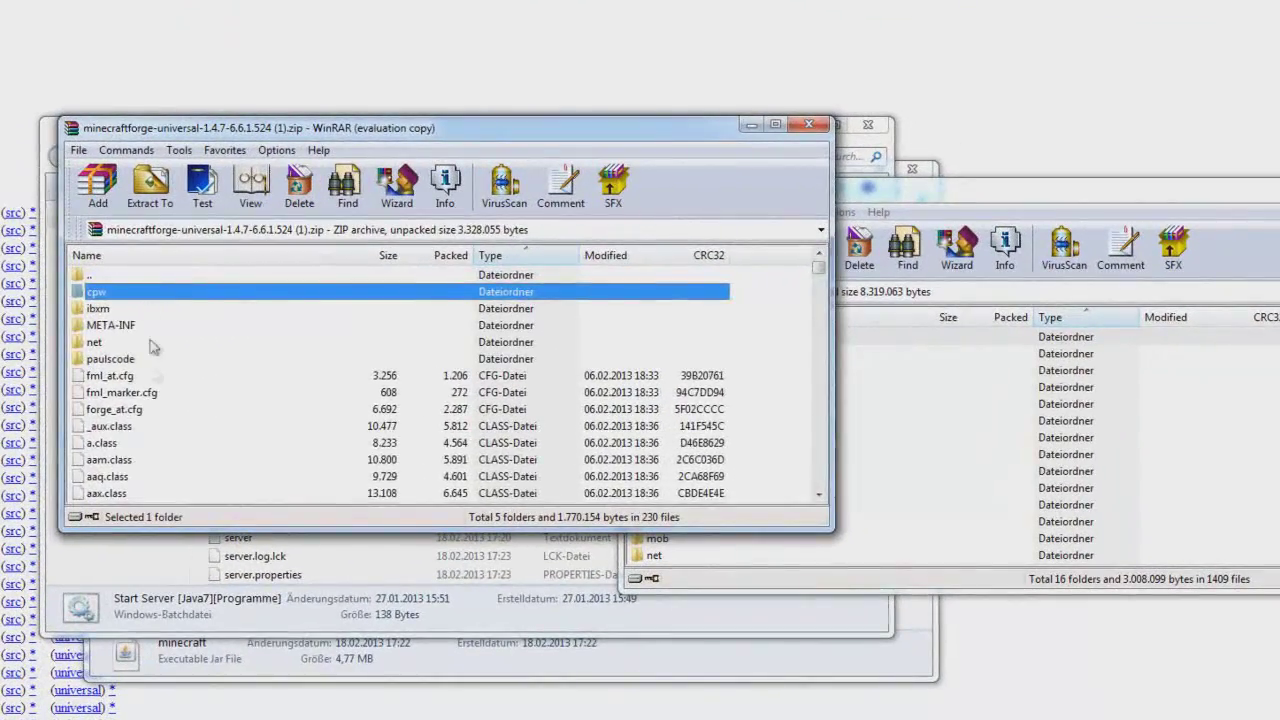
scroll(190, 375, down, 20)
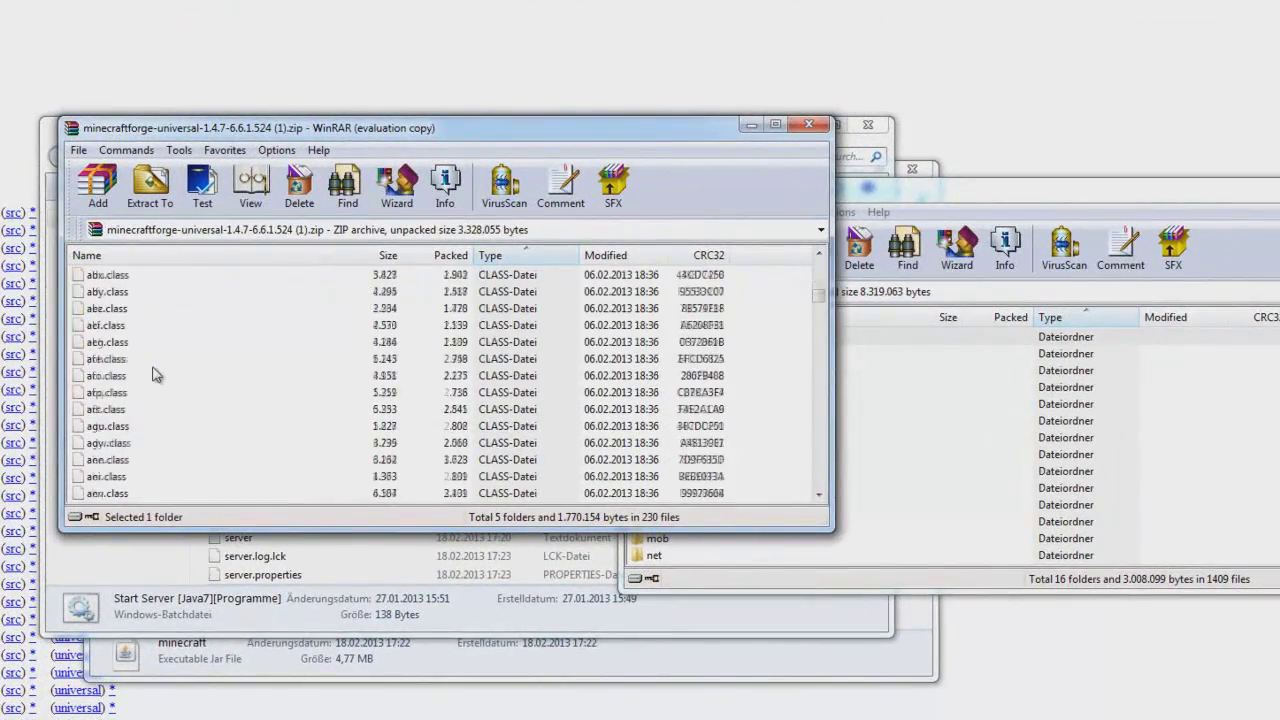
drag(818, 334, 819, 484)
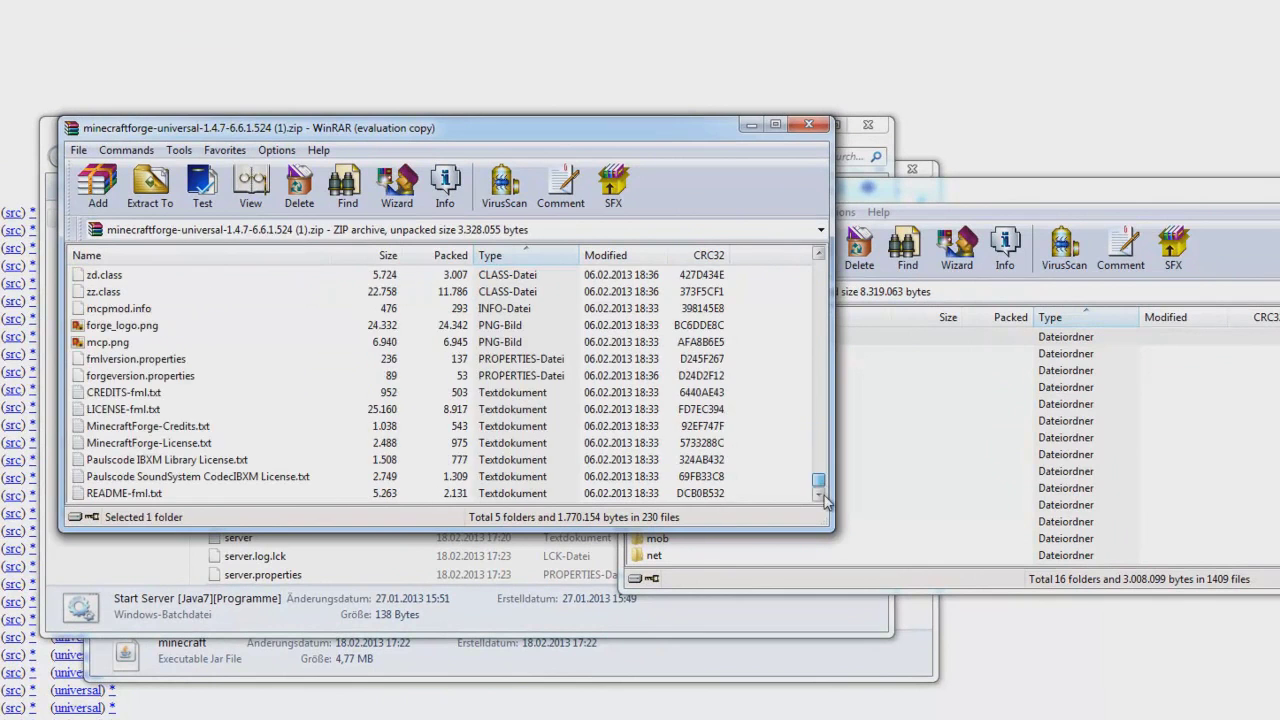
shift+click(155, 495)
drag(155, 500, 1075, 189)
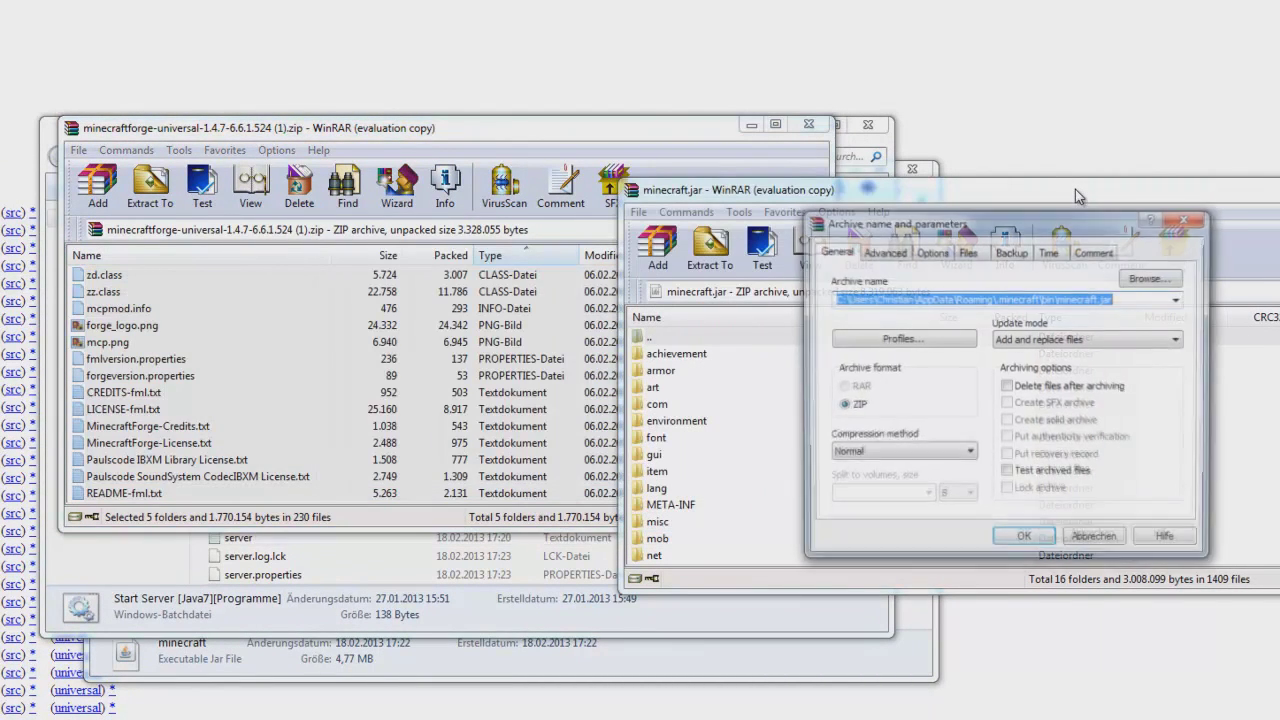
click(1044, 538)
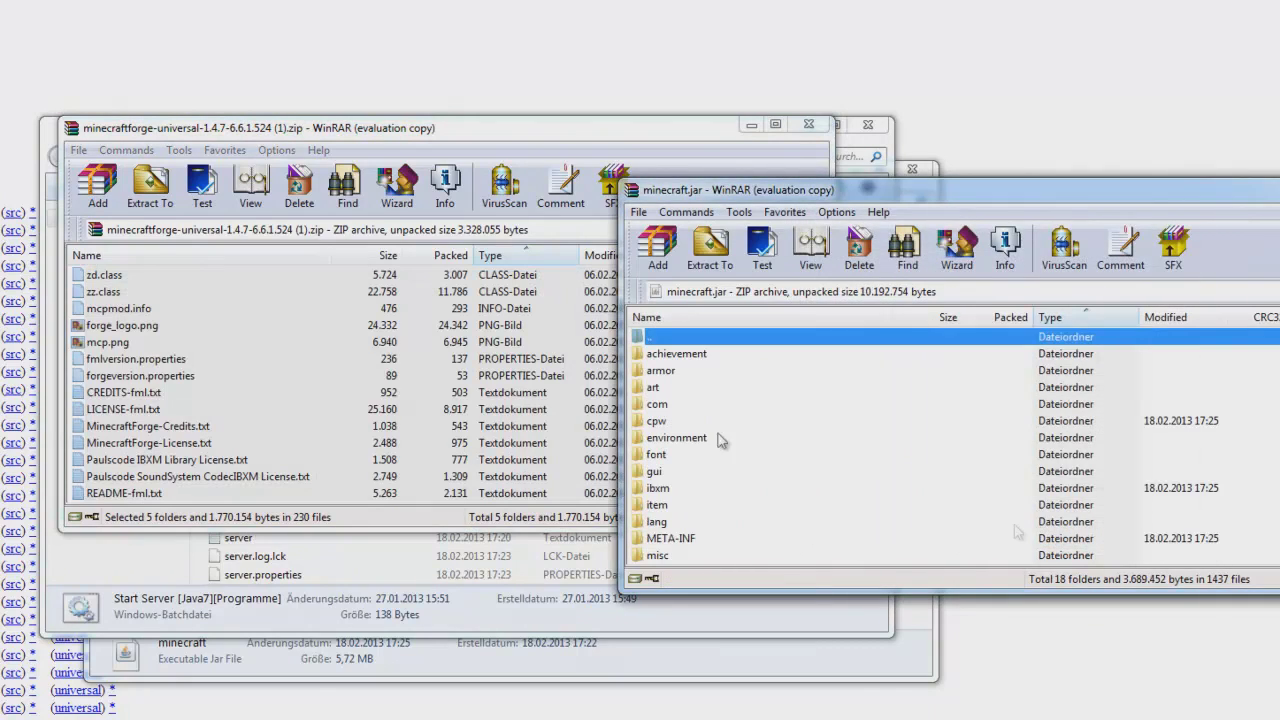
- Delete the META-INF folder from minecraft.jar and close both archives
click(670, 540)
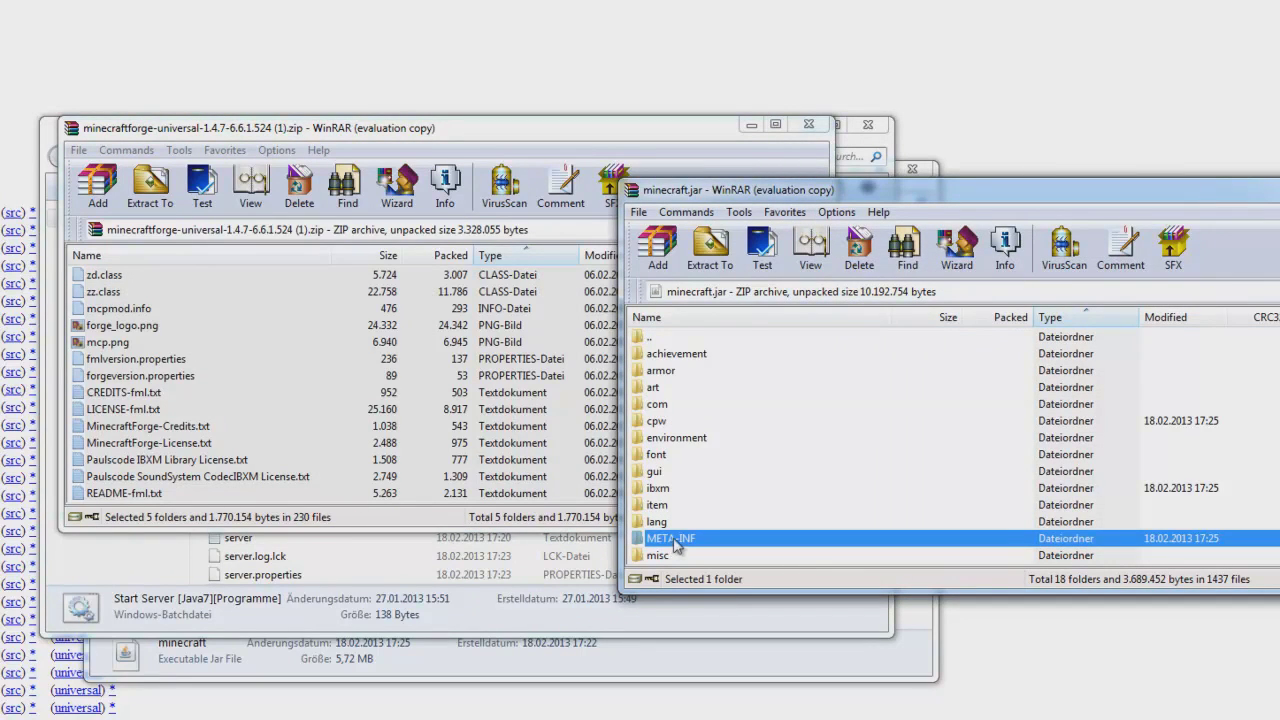
key(Delete)
key(Return)
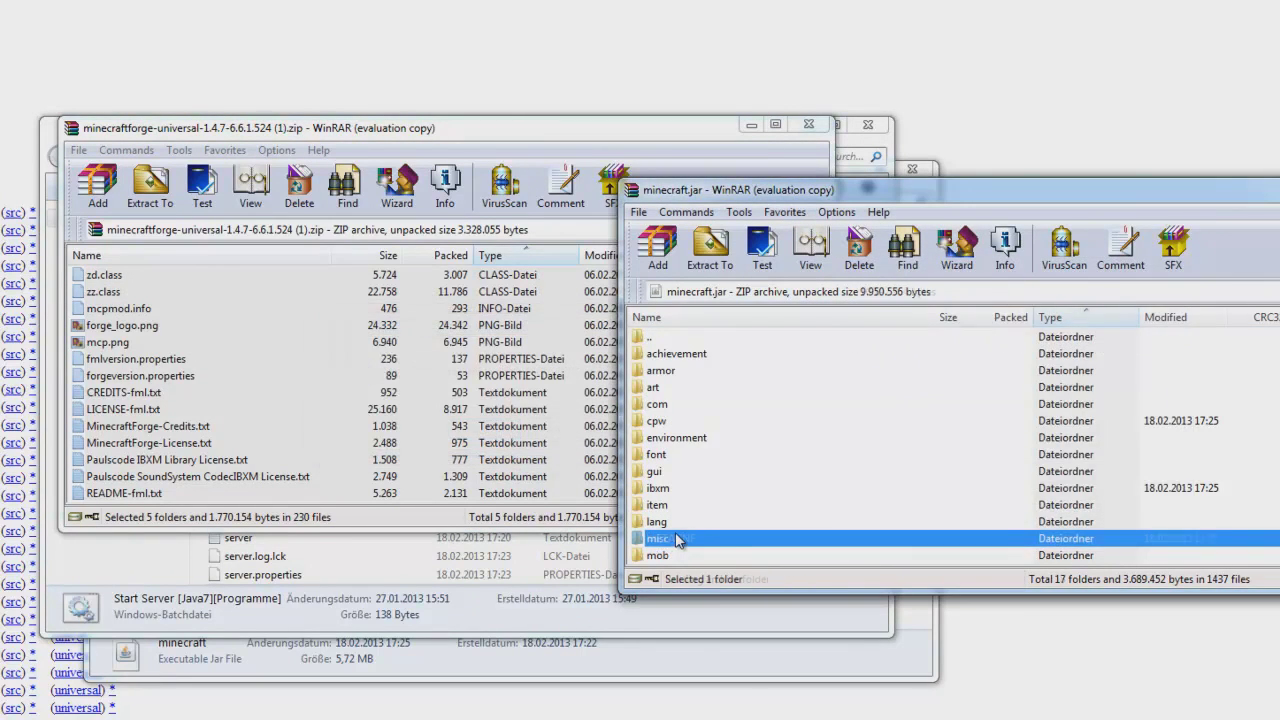
drag(1216, 186, 860, 178)
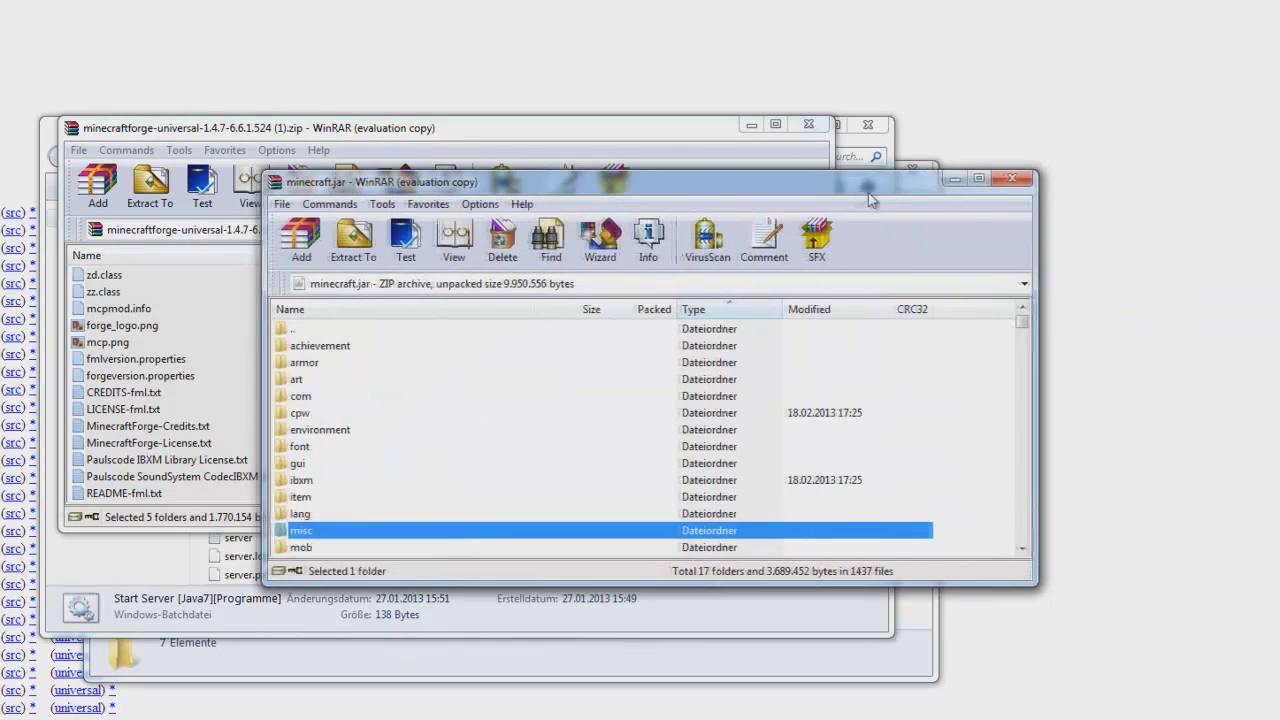
click(1019, 183)
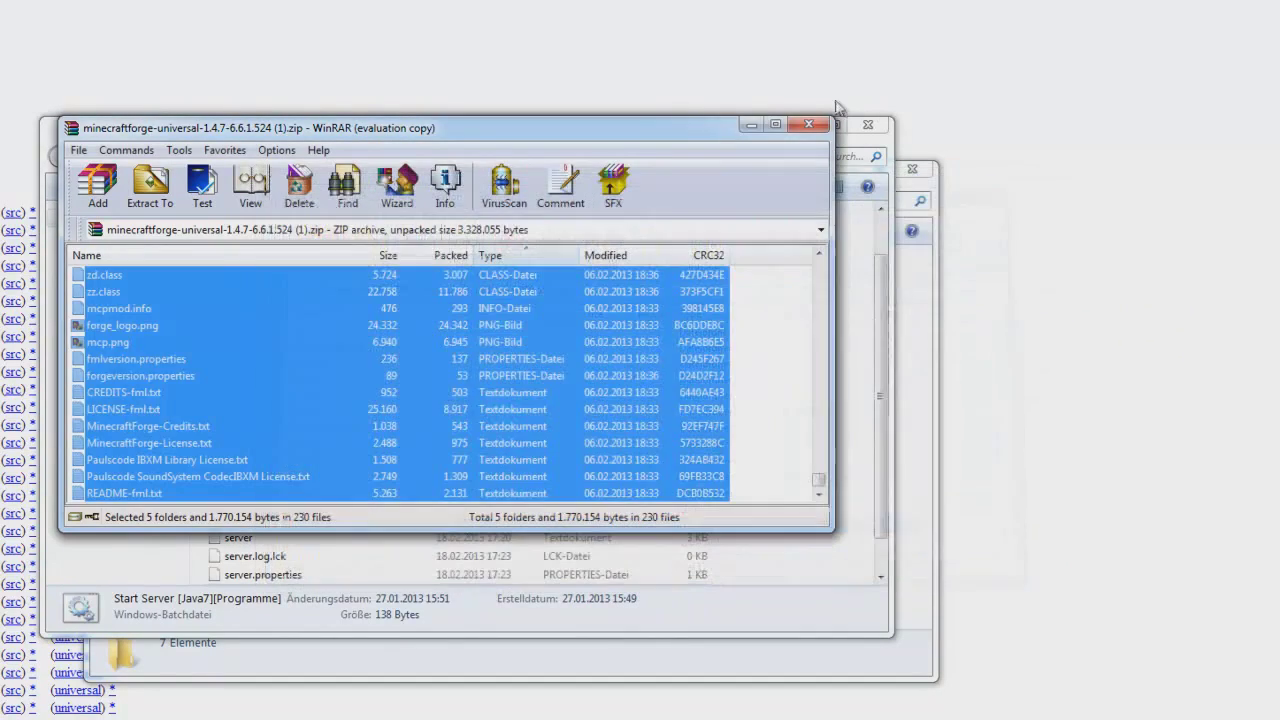
click(808, 125)
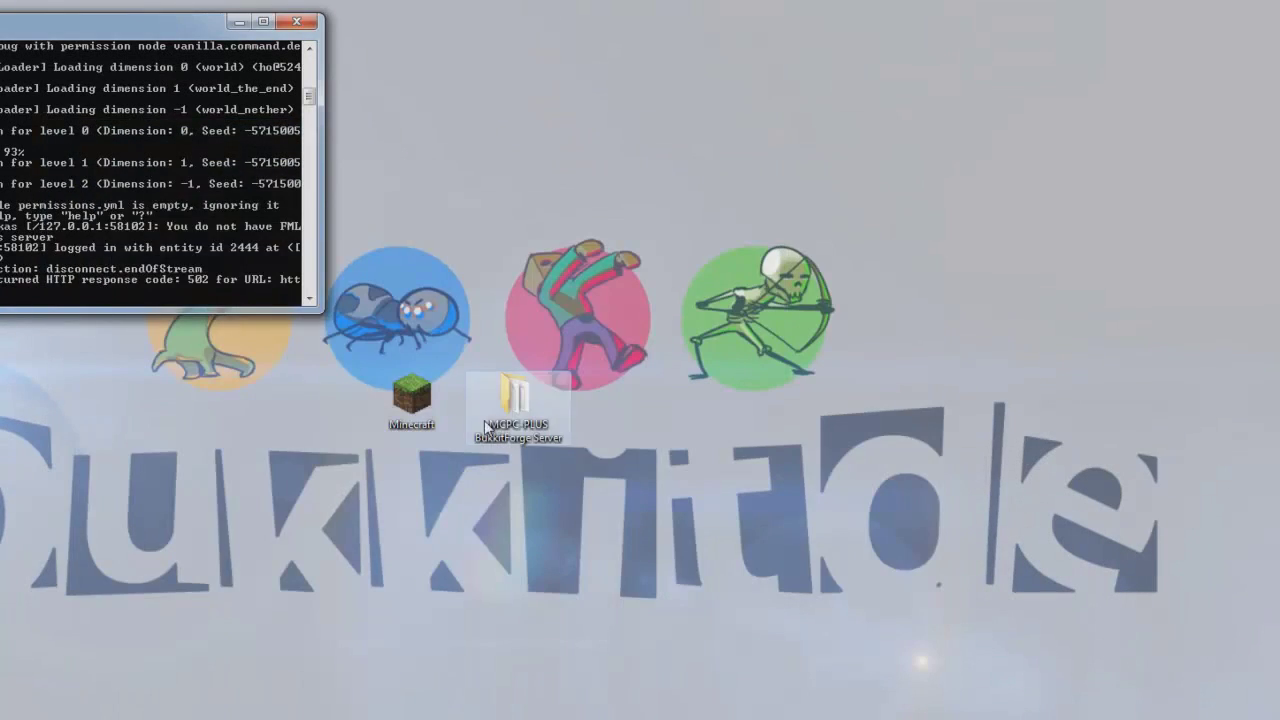
- Start Minecraft from the desktop and log in with the remembered account
double_click(424, 423)
click(511, 377)
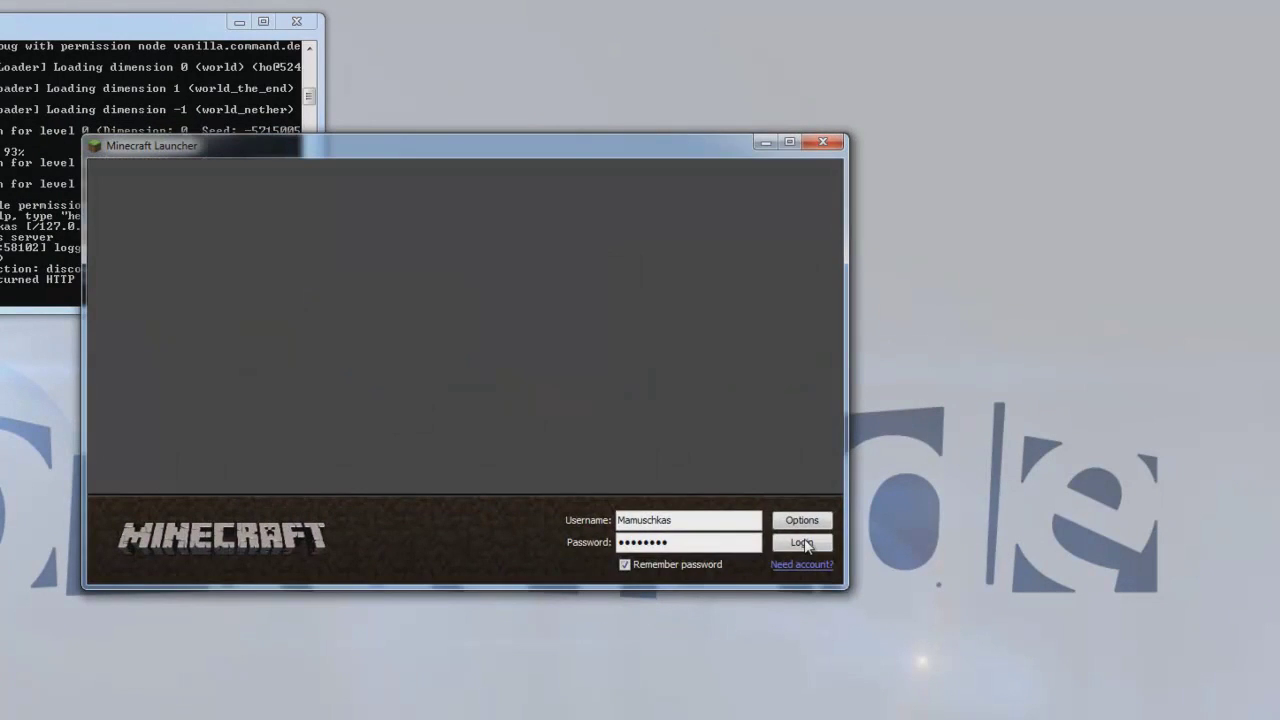
click(803, 543)
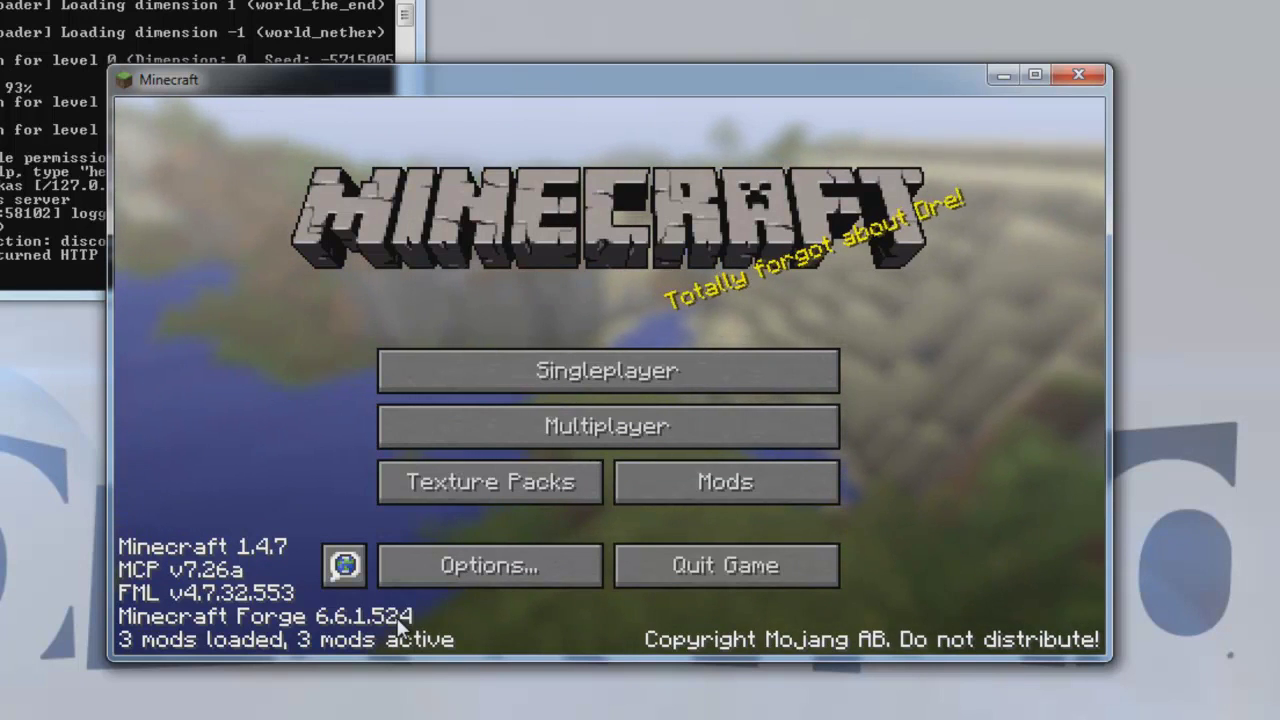
- Join the multiplayer server at localhost by direct connection and walk around in its world
click(815, 432)
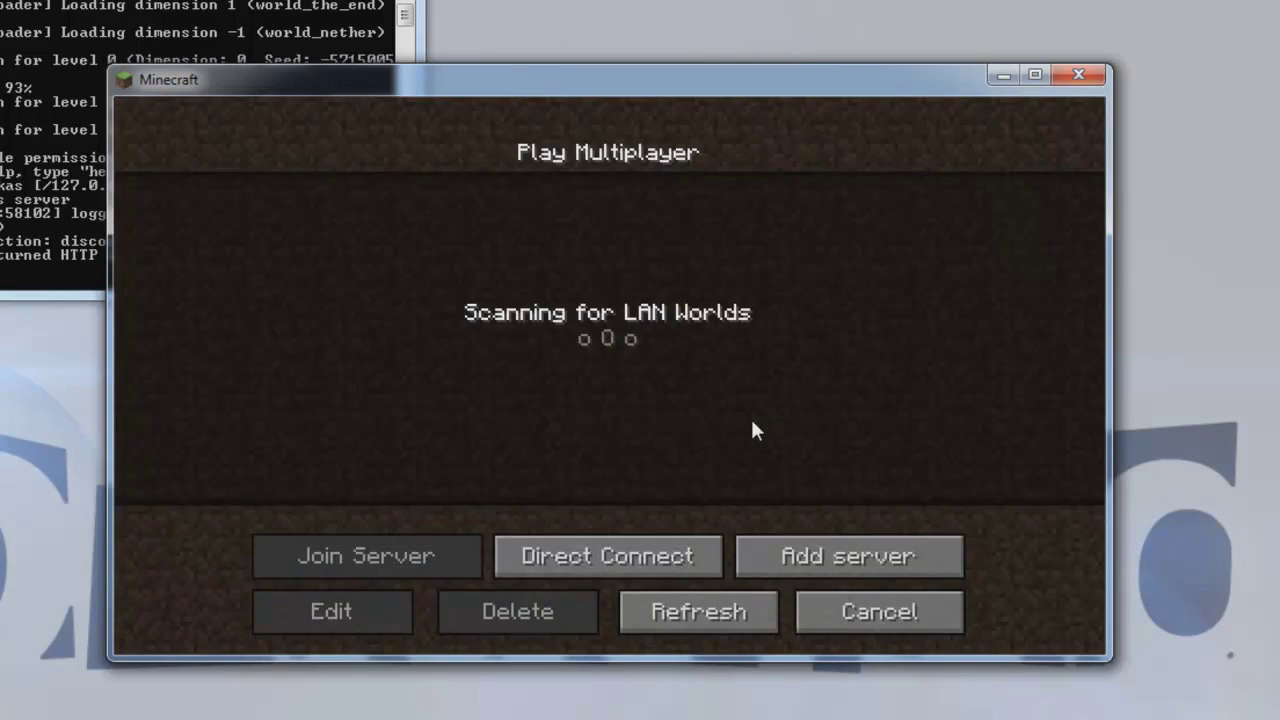
click(652, 545)
text(l)
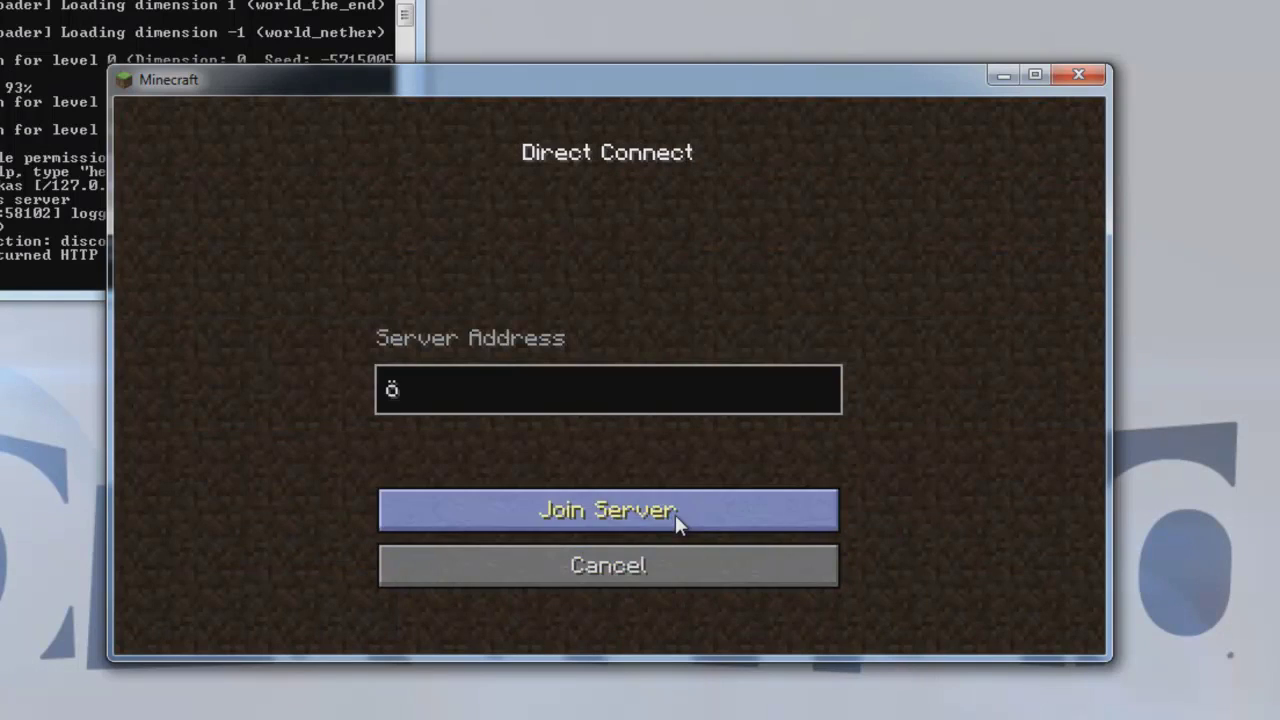
text(ocalhost)
click(675, 514)
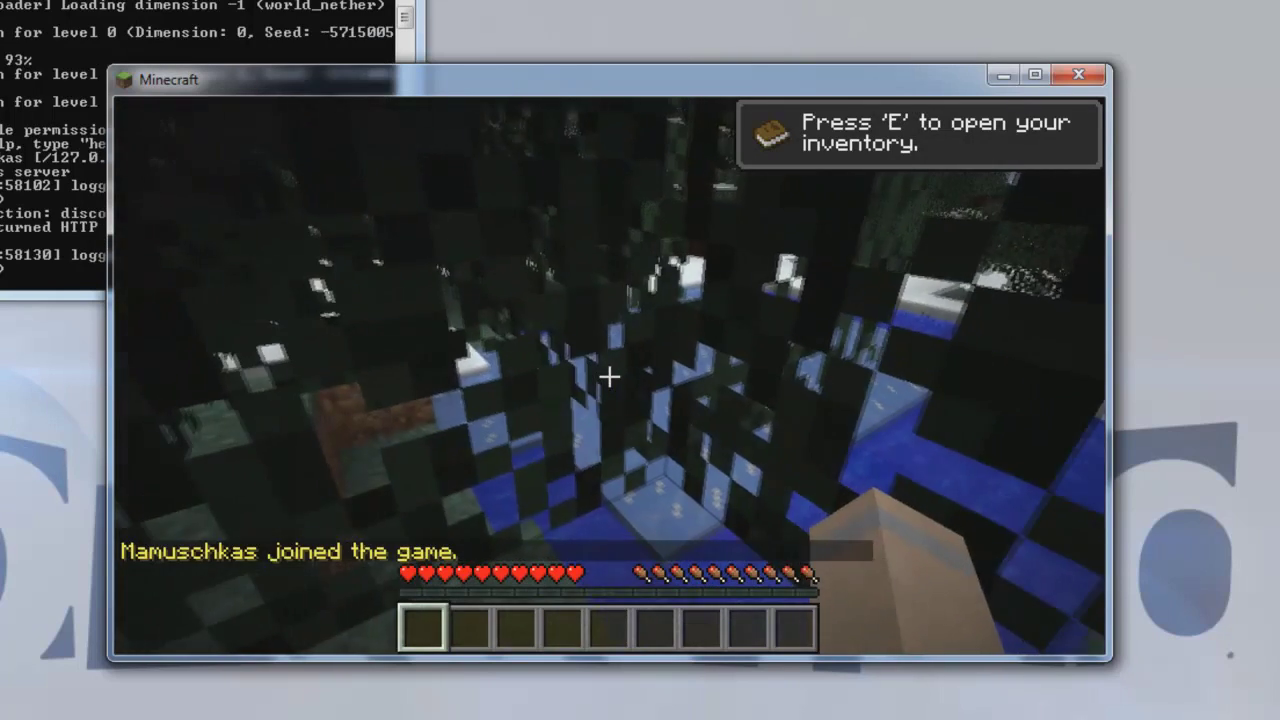
click(608, 376)
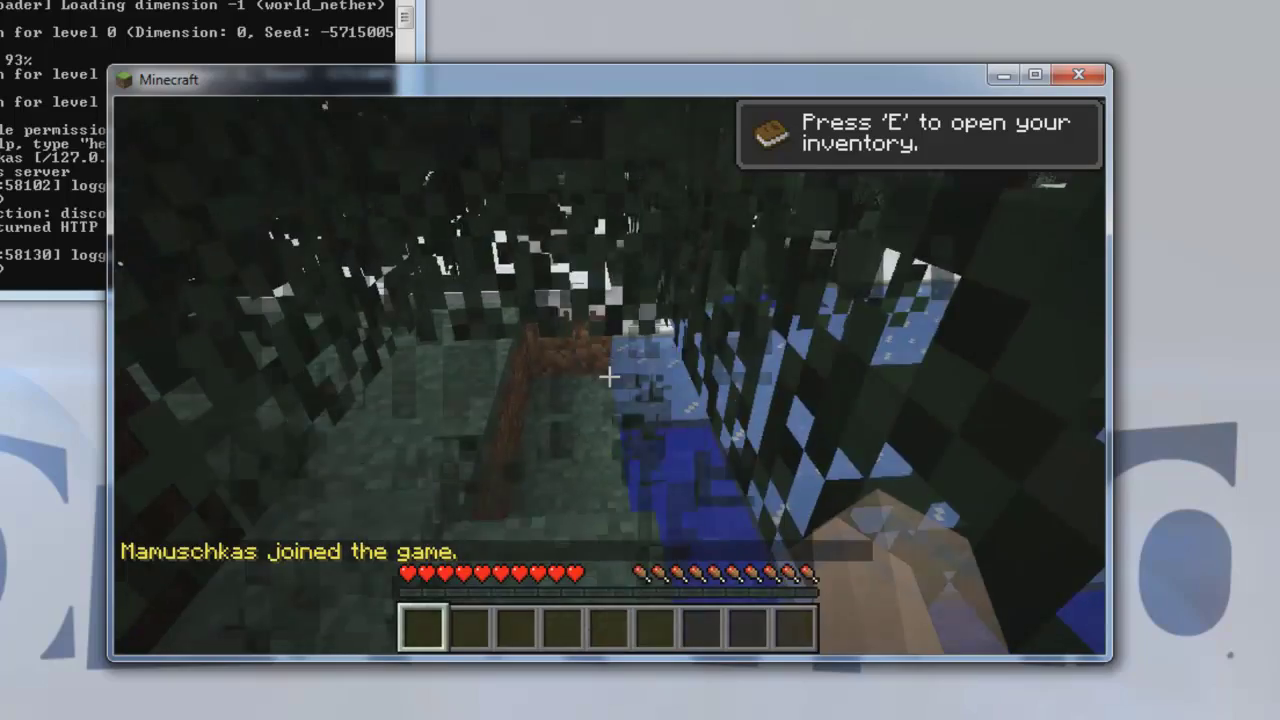
key(w)
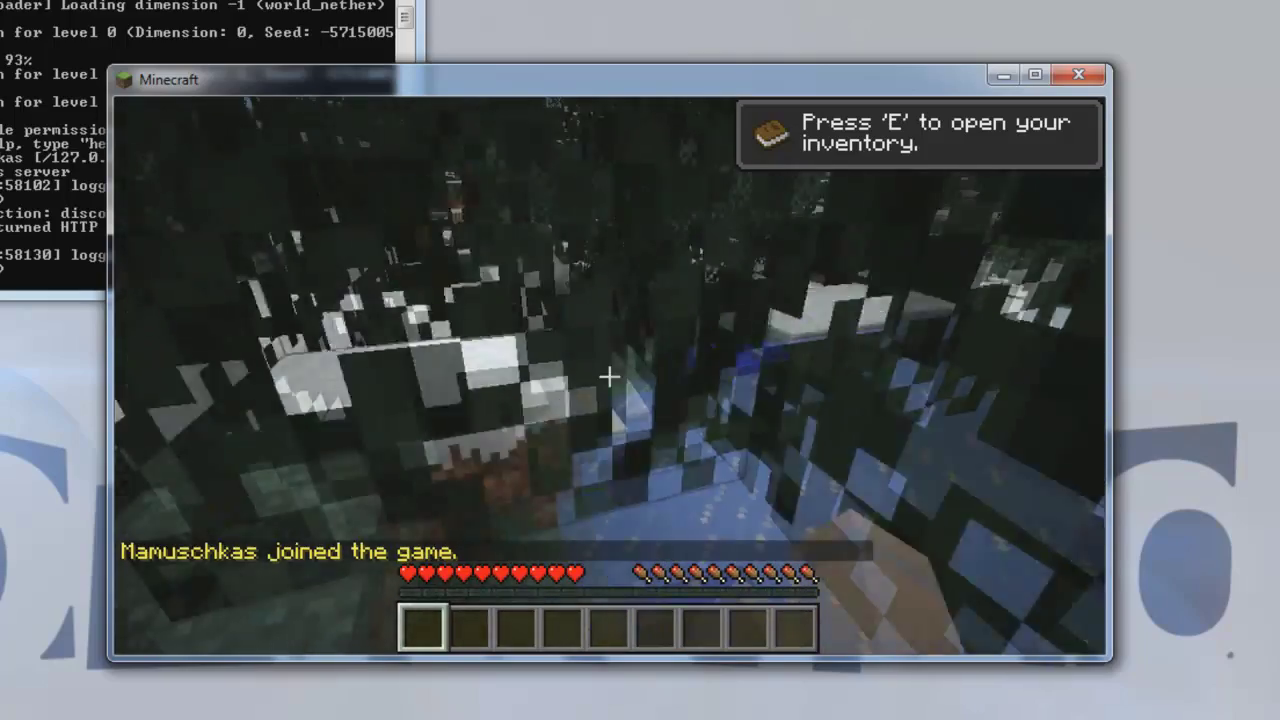
- Disconnect from the localhost server and close the Minecraft client
key(w)
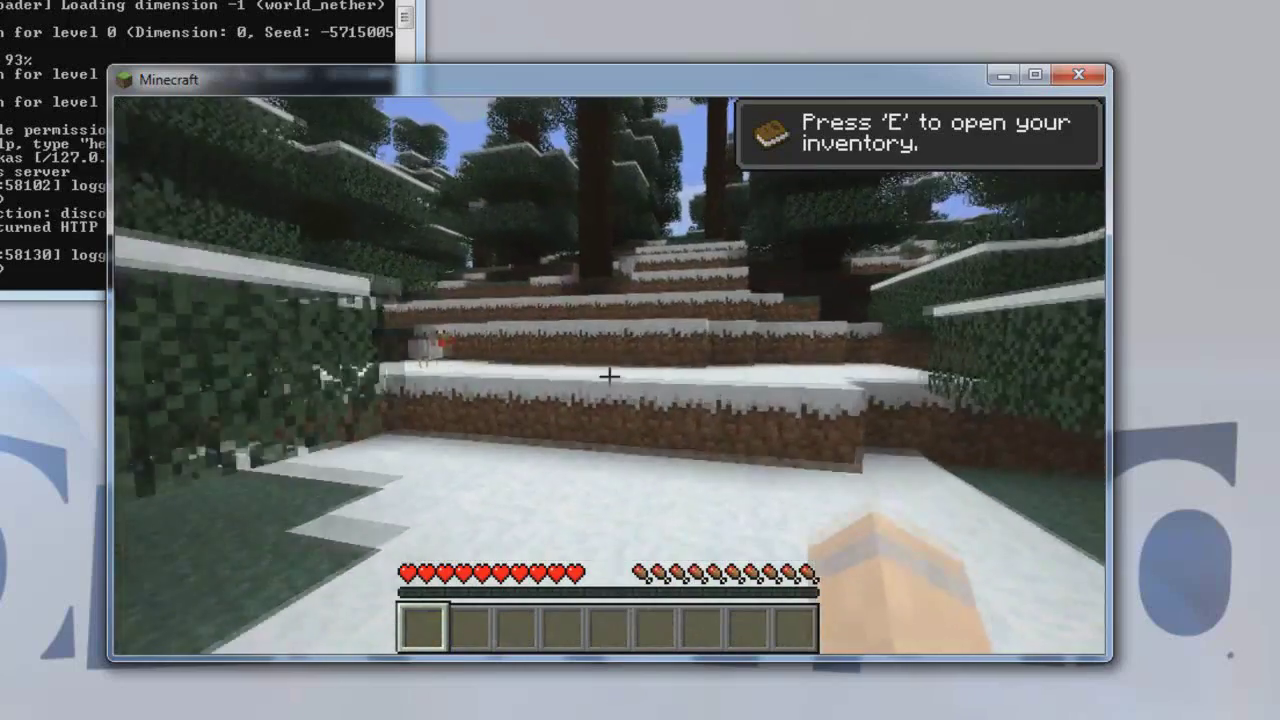
key(Escape)
click(614, 512)
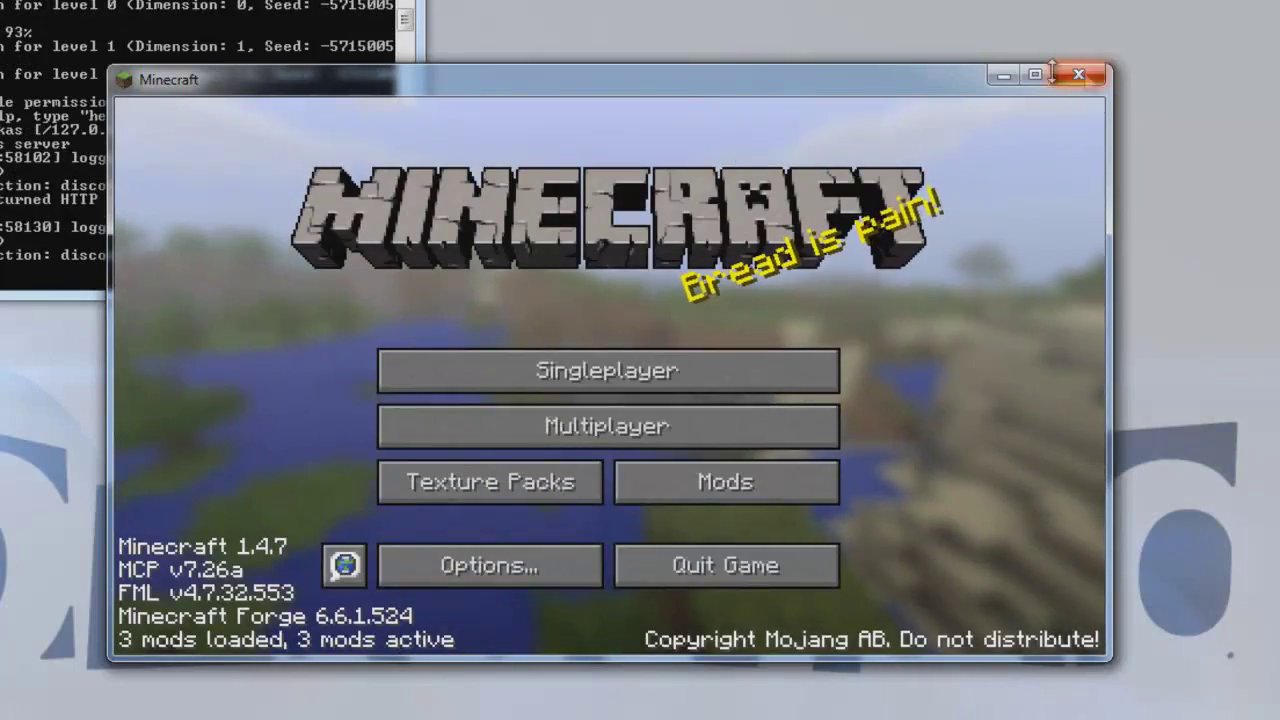
click(1079, 74)
- Shut down the running server with the stop command and close its console window
text(atop)
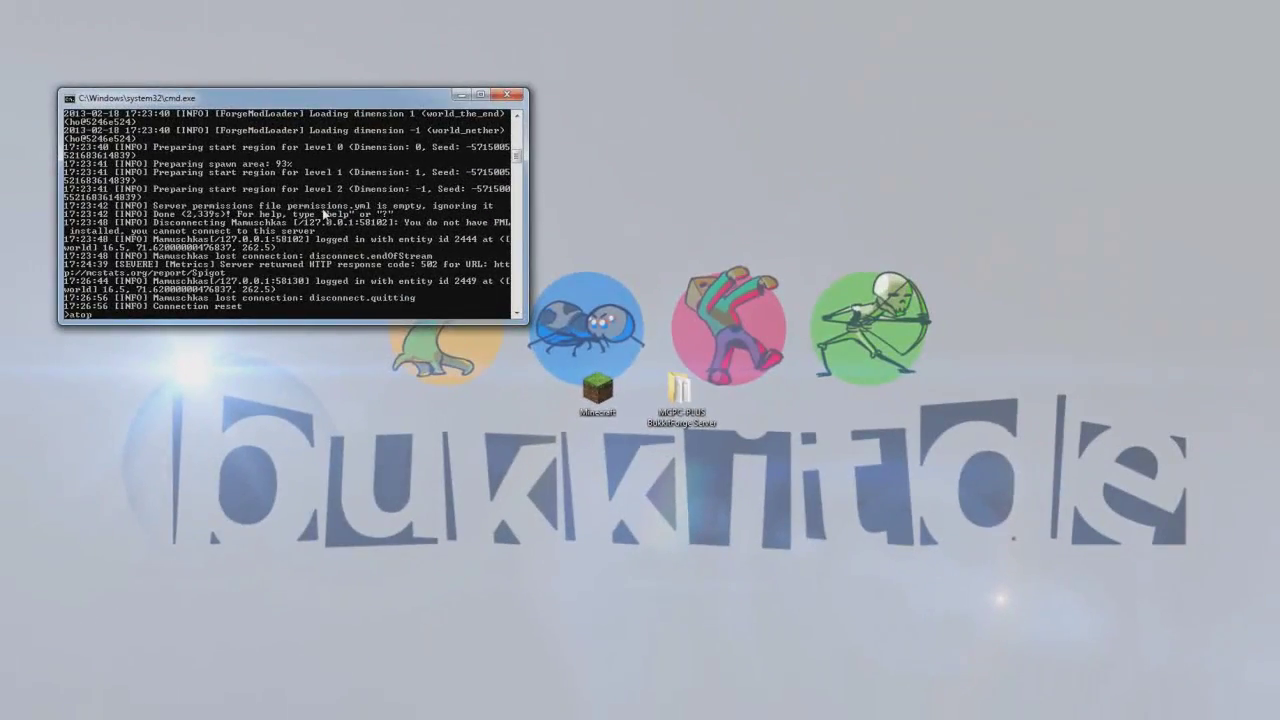
key(Return)
text(stop)
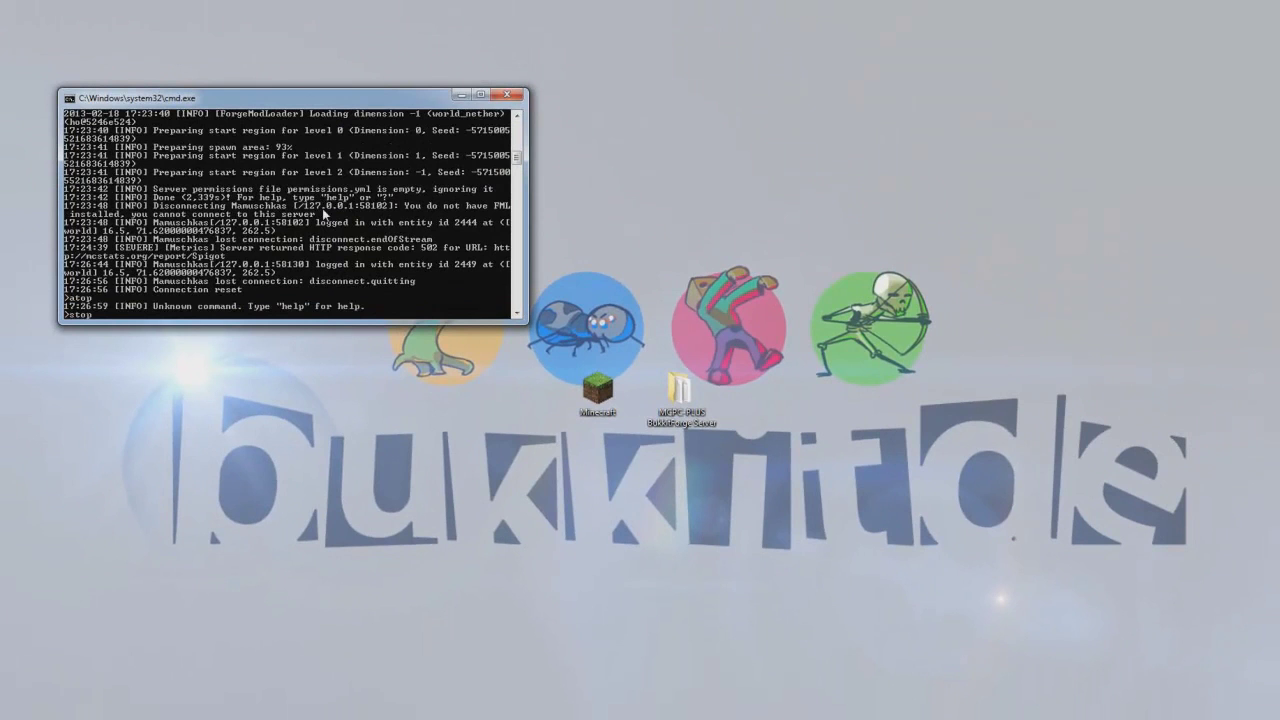
key(Return)
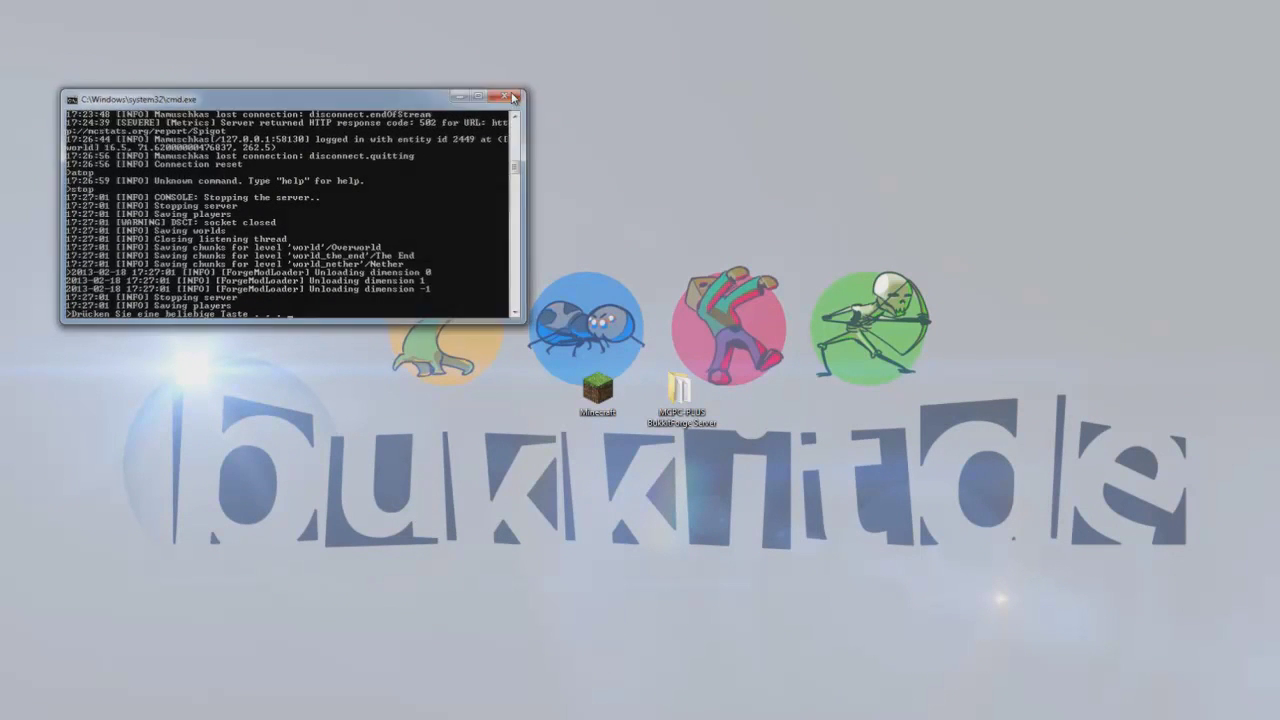
click(511, 97)
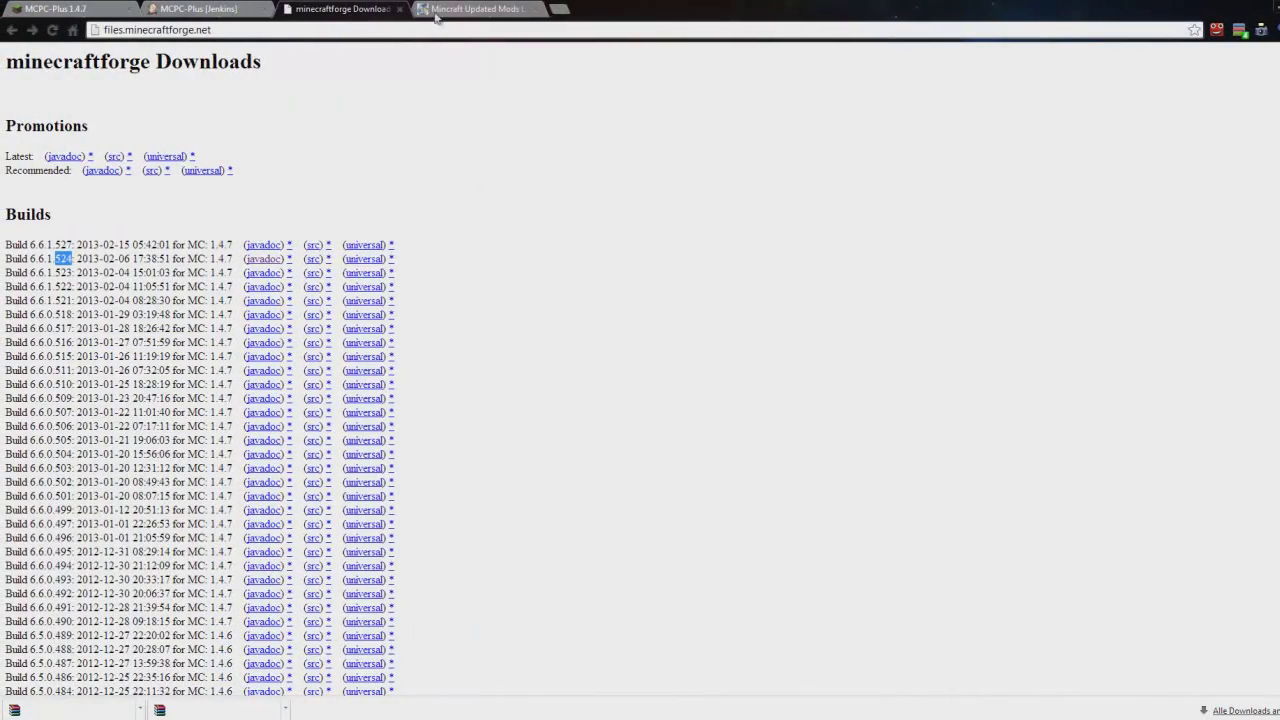
- Switch to the Hypixel mod list for 1.4.7/1.5 in the browser and examine the Forge compatibility labels of mods such as Crazycraft and ControlPack
click(456, 10)
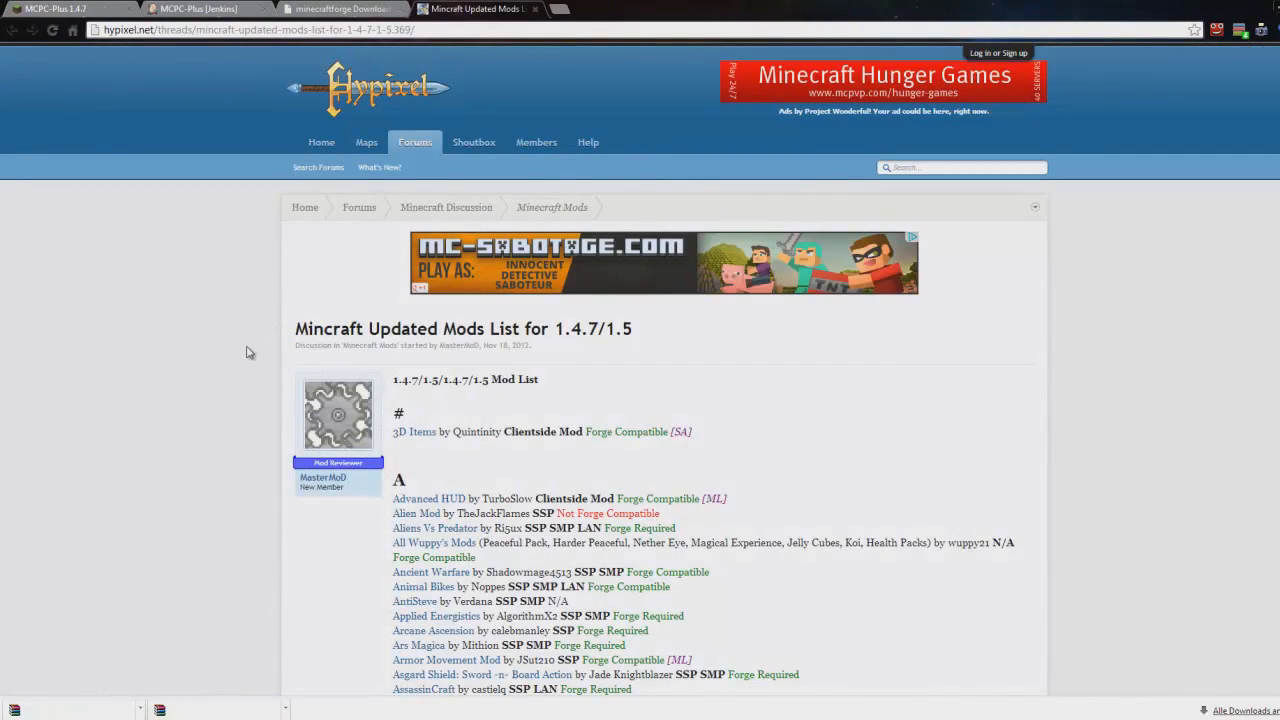
scroll(249, 353, down, 1)
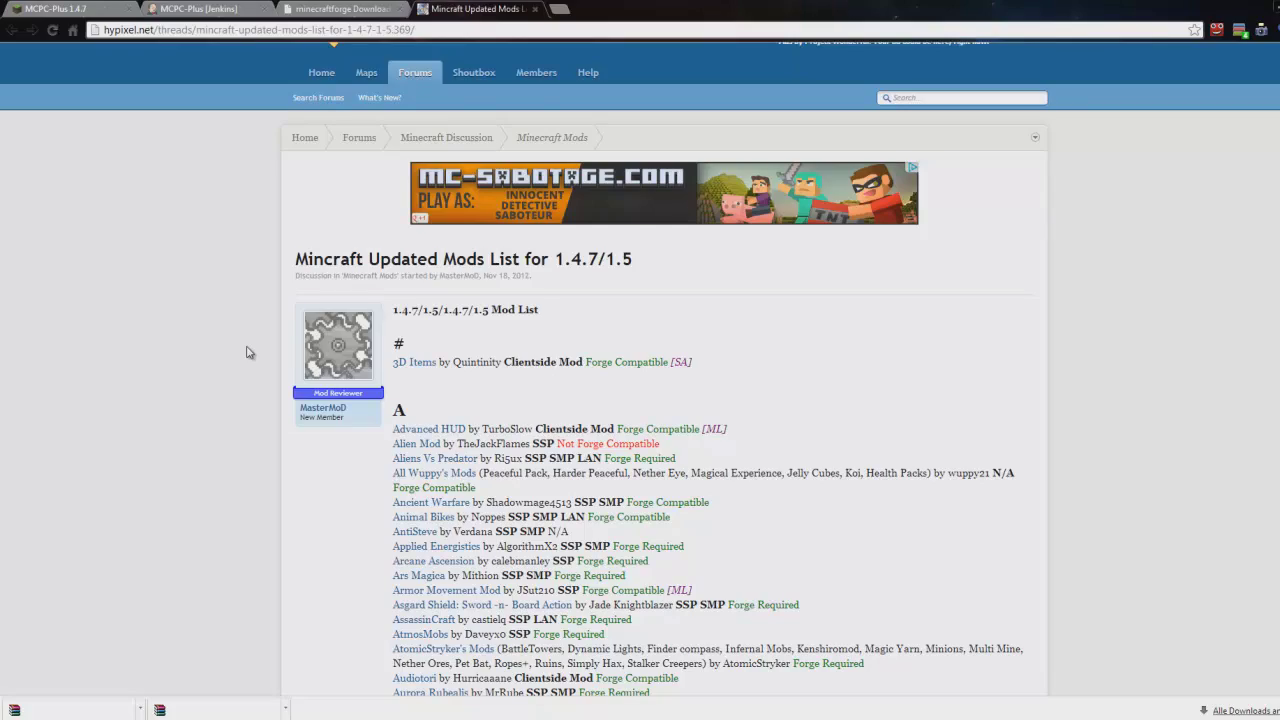
scroll(249, 353, down, 20)
scroll(249, 353, down, 10)
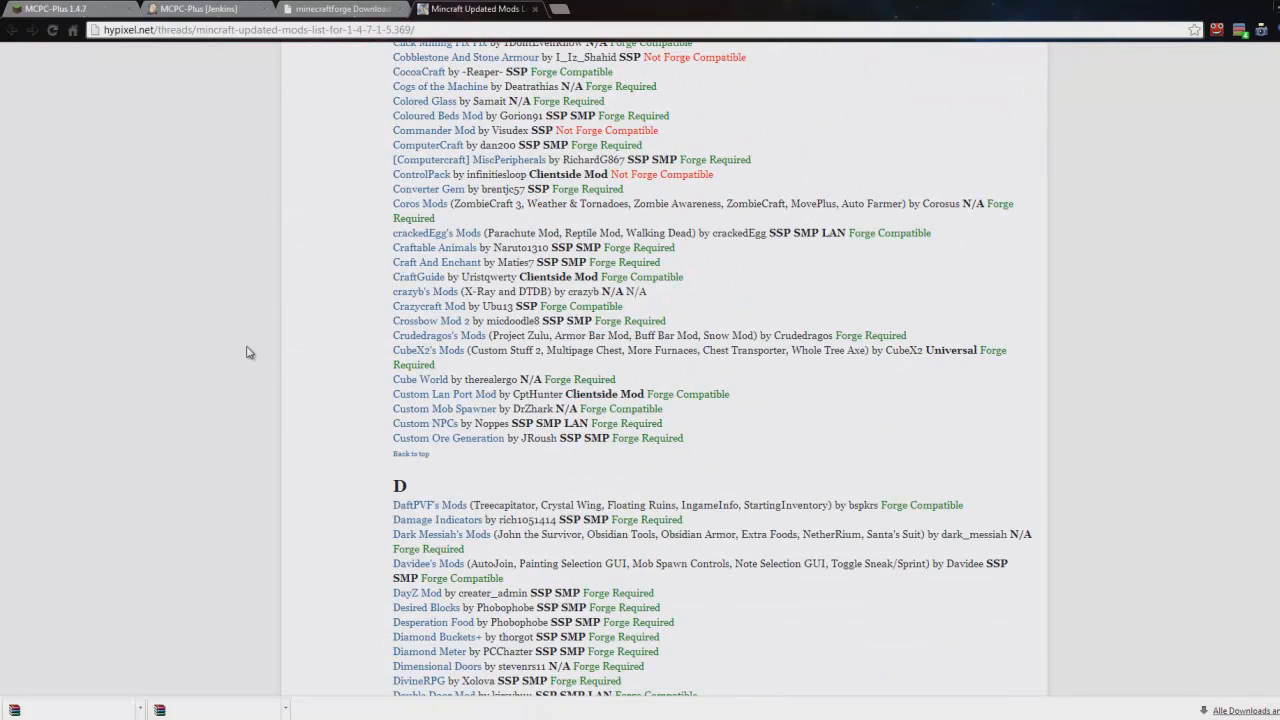
drag(542, 305, 645, 308)
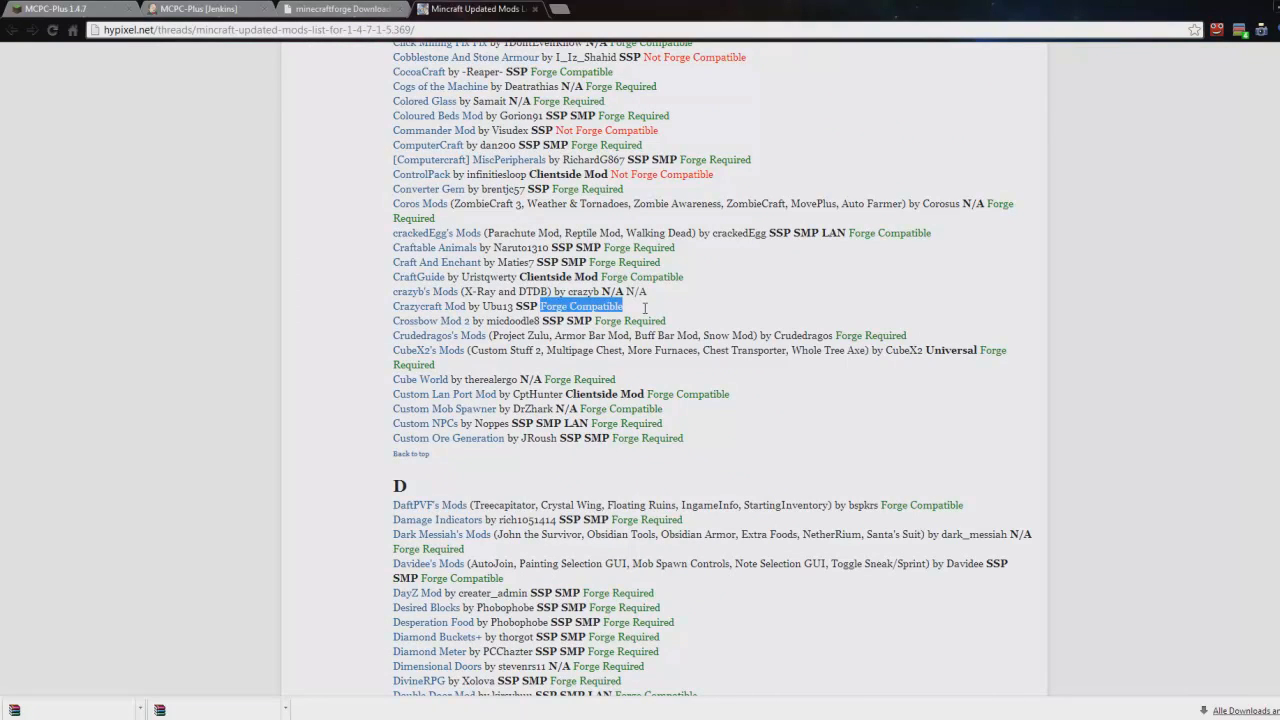
click(645, 313)
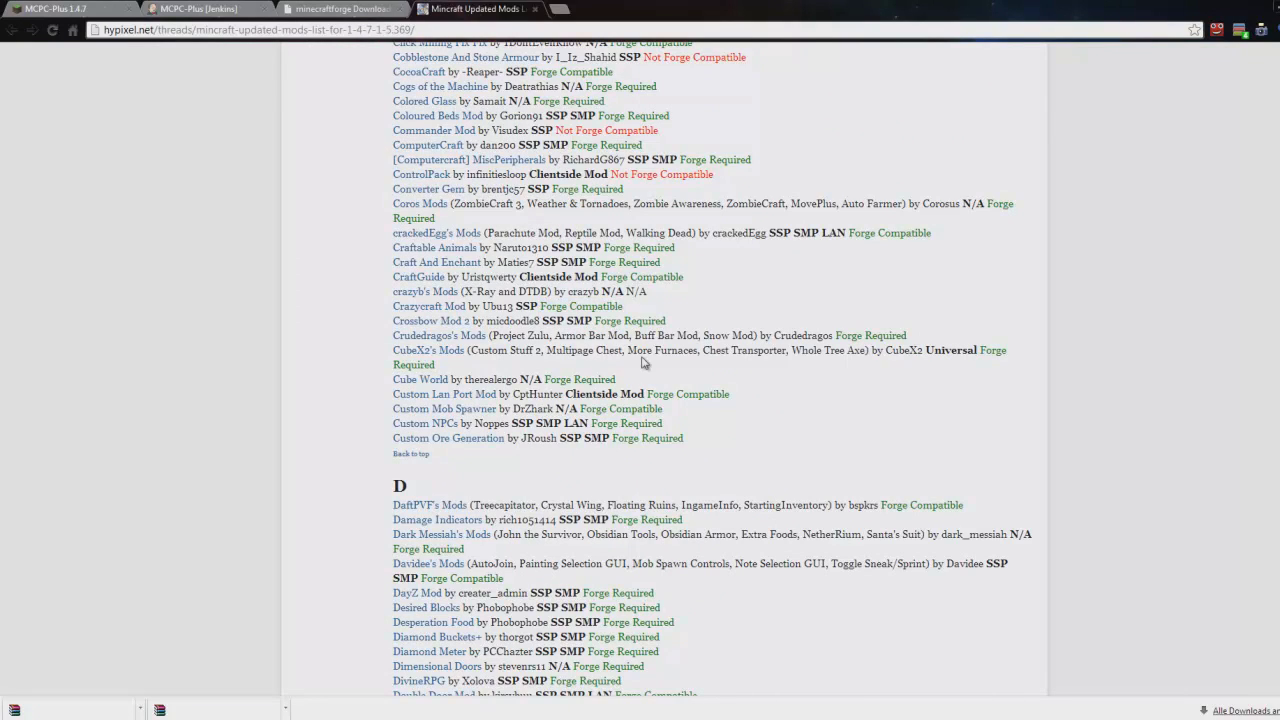
drag(612, 174, 717, 177)
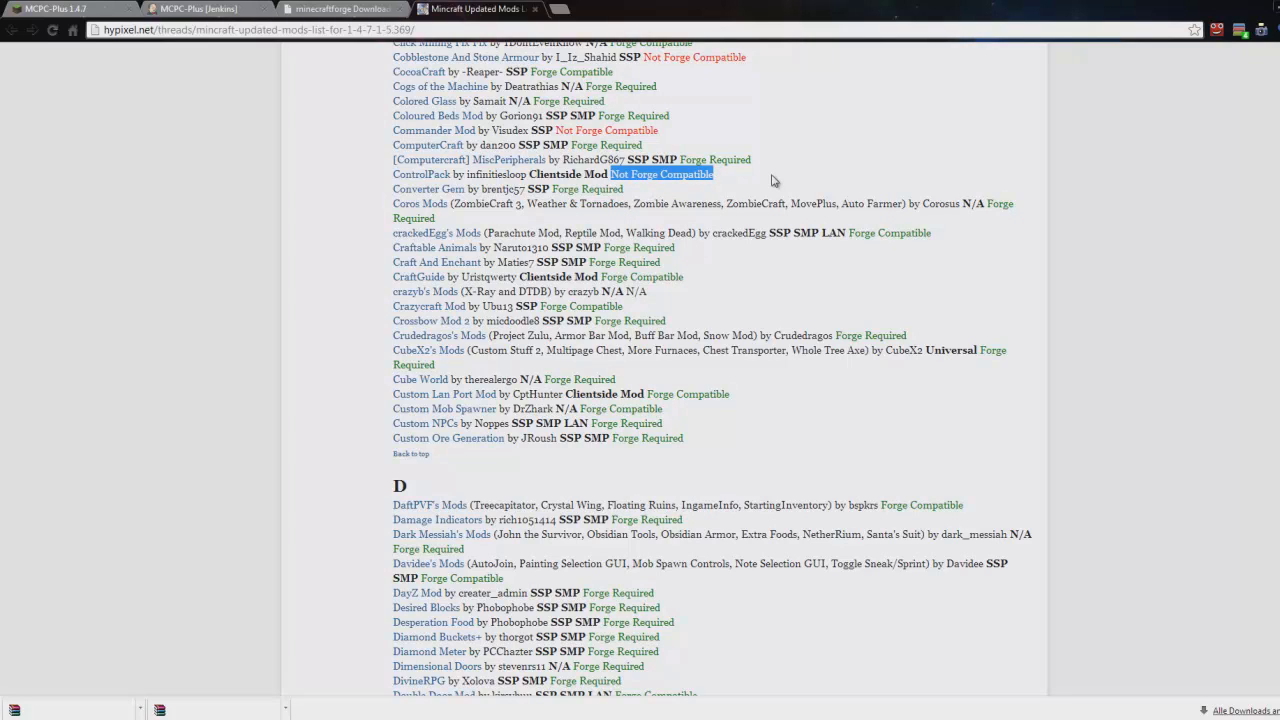
click(746, 177)
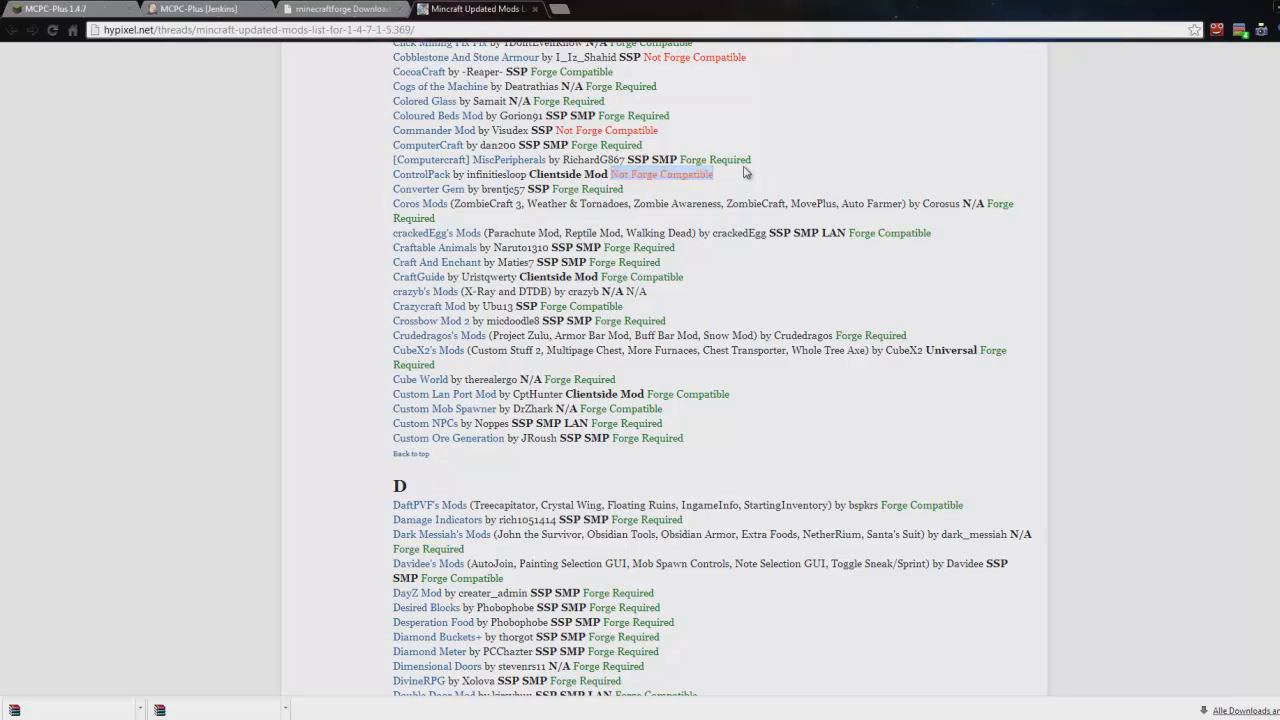
- Look through the other alphabetical sections of the mod list, checking which mods require or support Forge
scroll(744, 175, up, 8)
scroll(744, 172, up, 15)
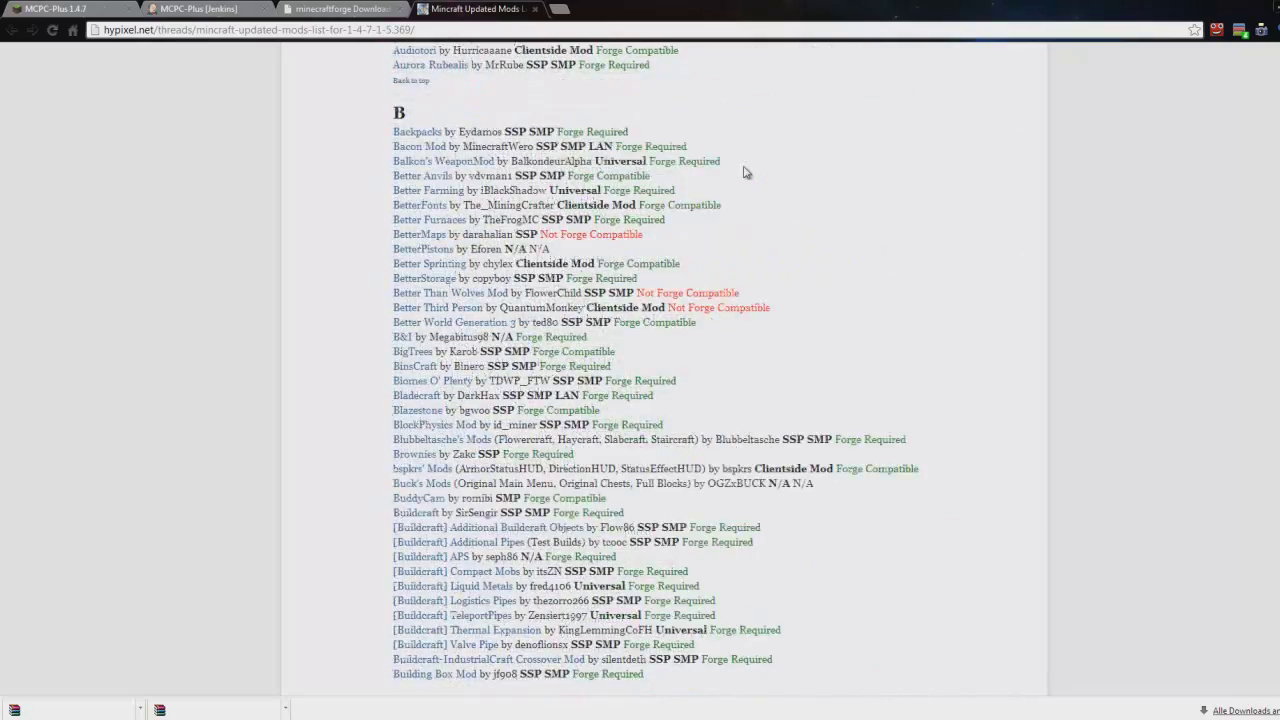
scroll(744, 172, down, 5)
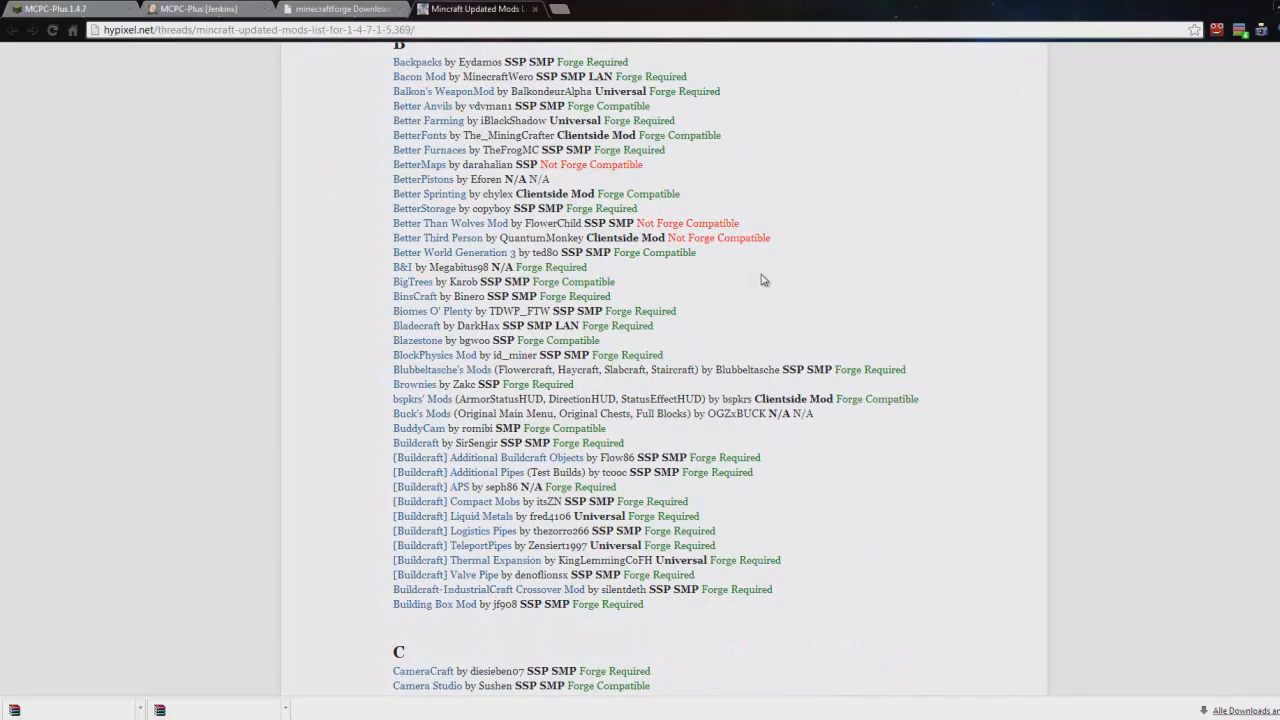
scroll(757, 281, down, 15)
scroll(760, 282, down, 6)
scroll(760, 282, down, 20)
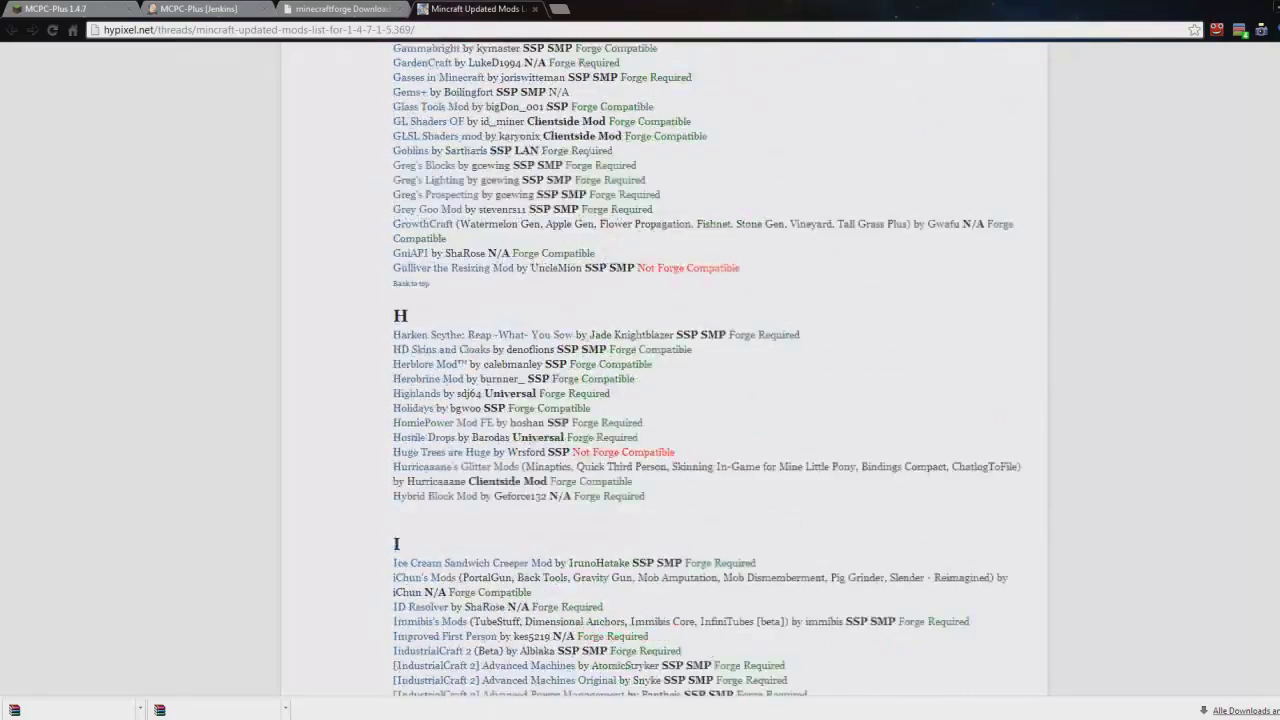
scroll(668, 370, up, 20)
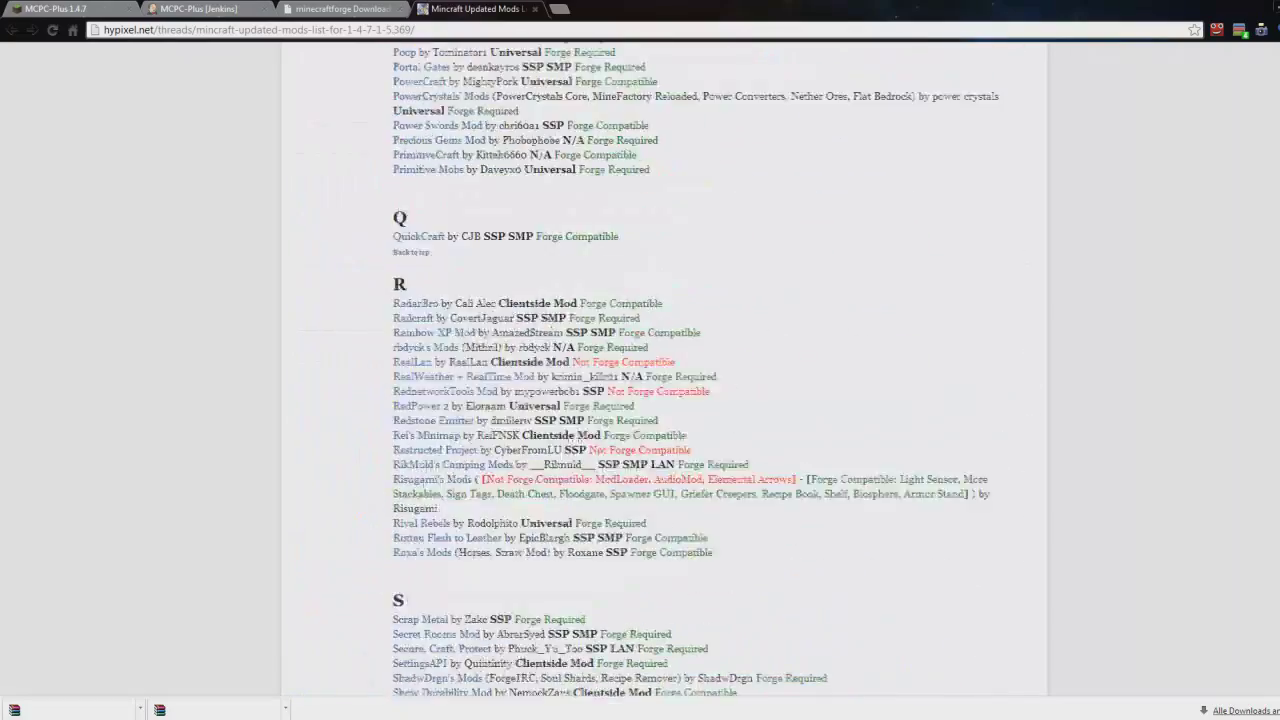
scroll(668, 370, up, 20)
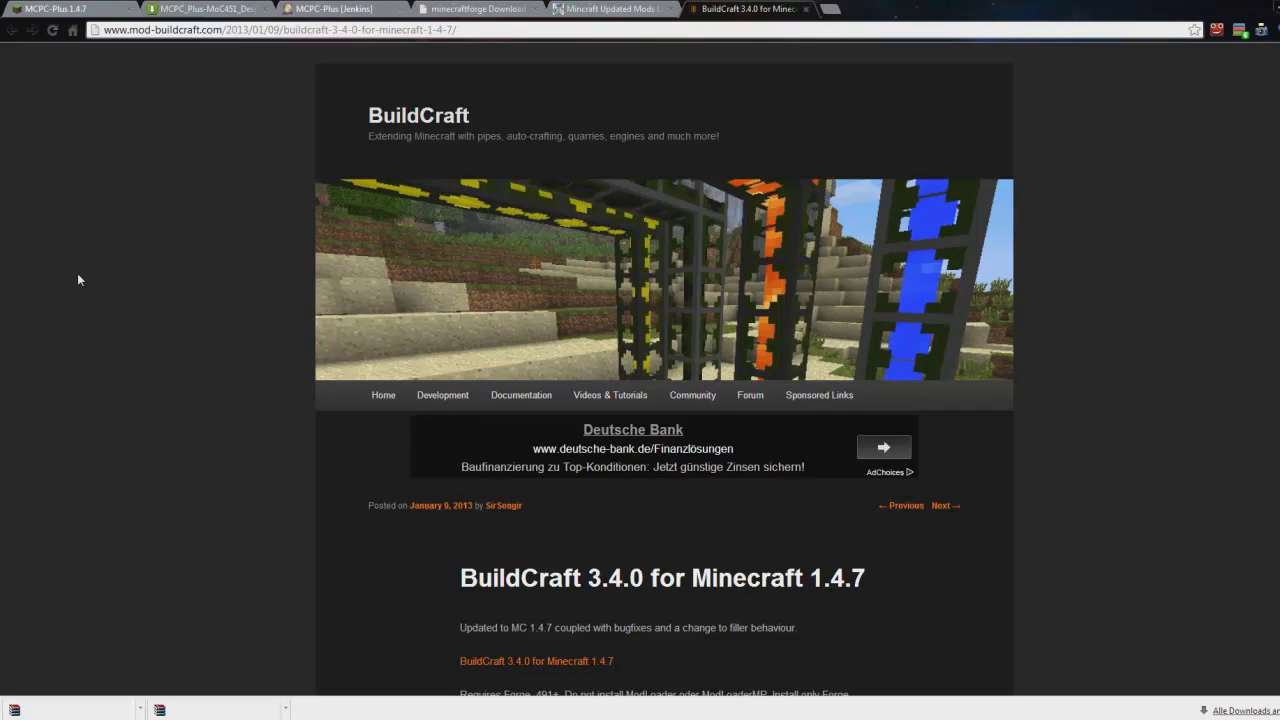
- Open the BuildCraft 3.4.0 for Minecraft 1.4.7 link in a new tab and download buildcraft-A-3.4.0.jar from MediaFire
scroll(78, 280, down, 3)
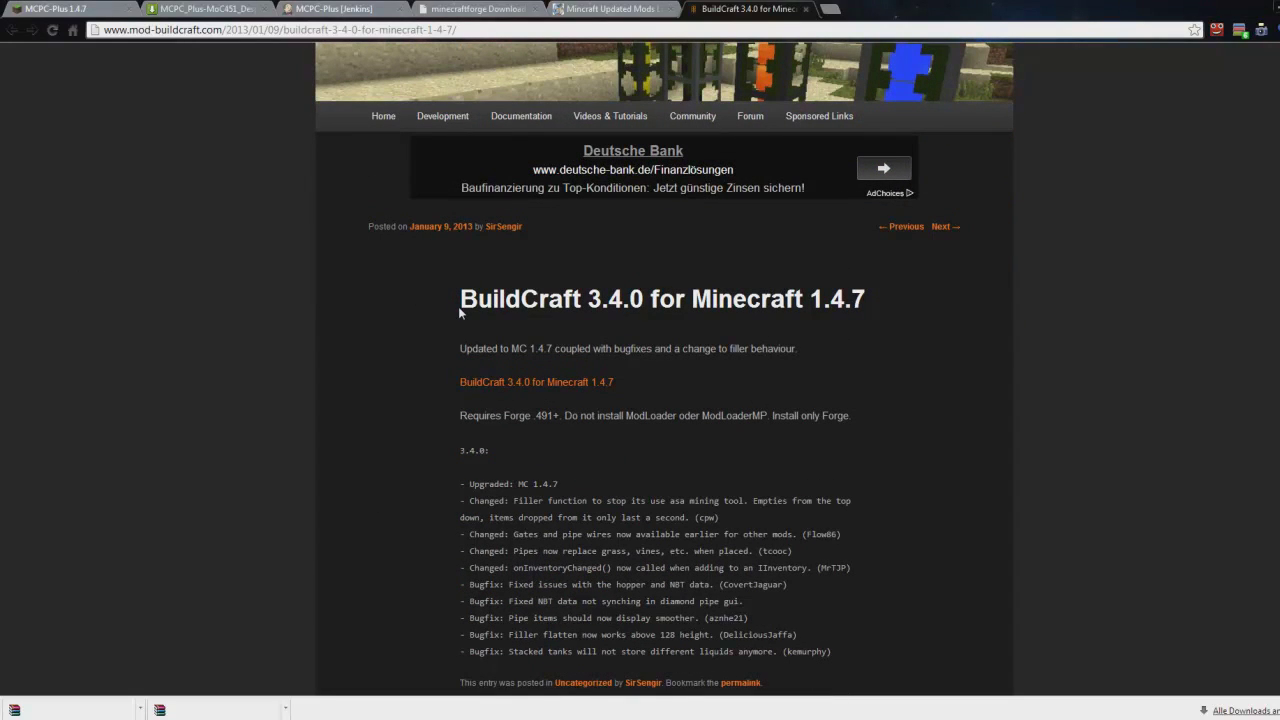
middle_click(525, 382)
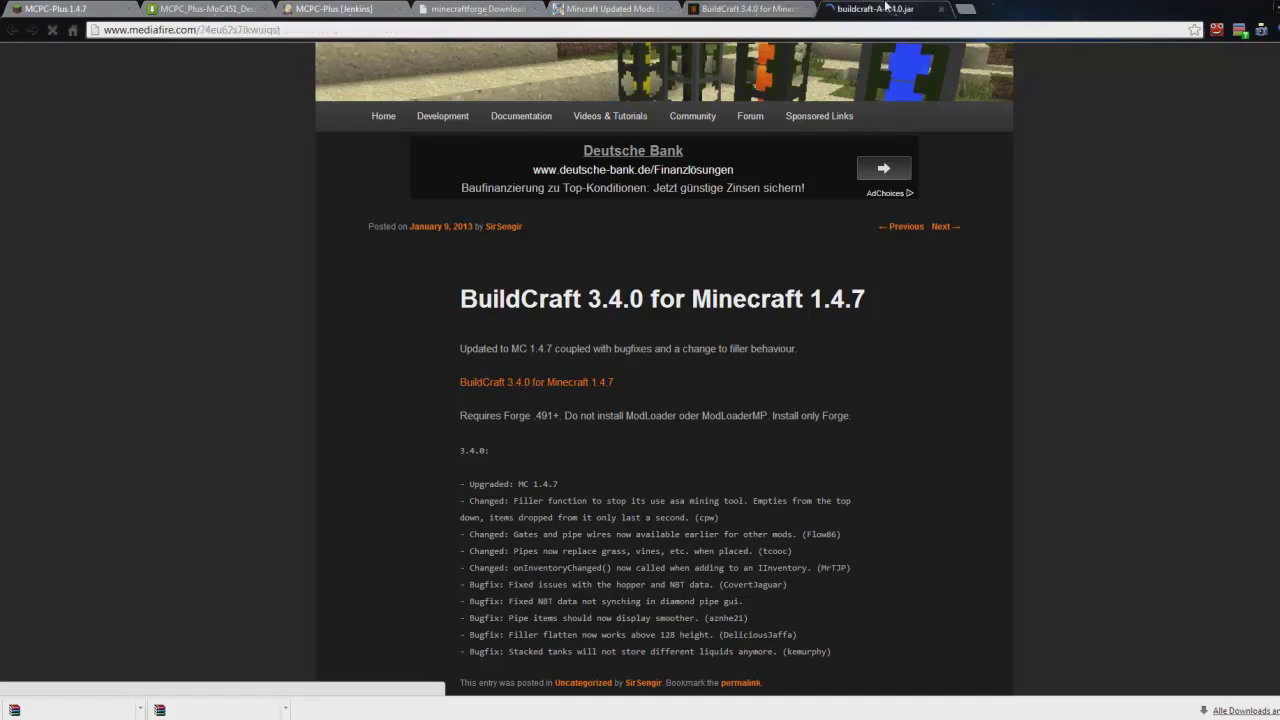
click(850, 9)
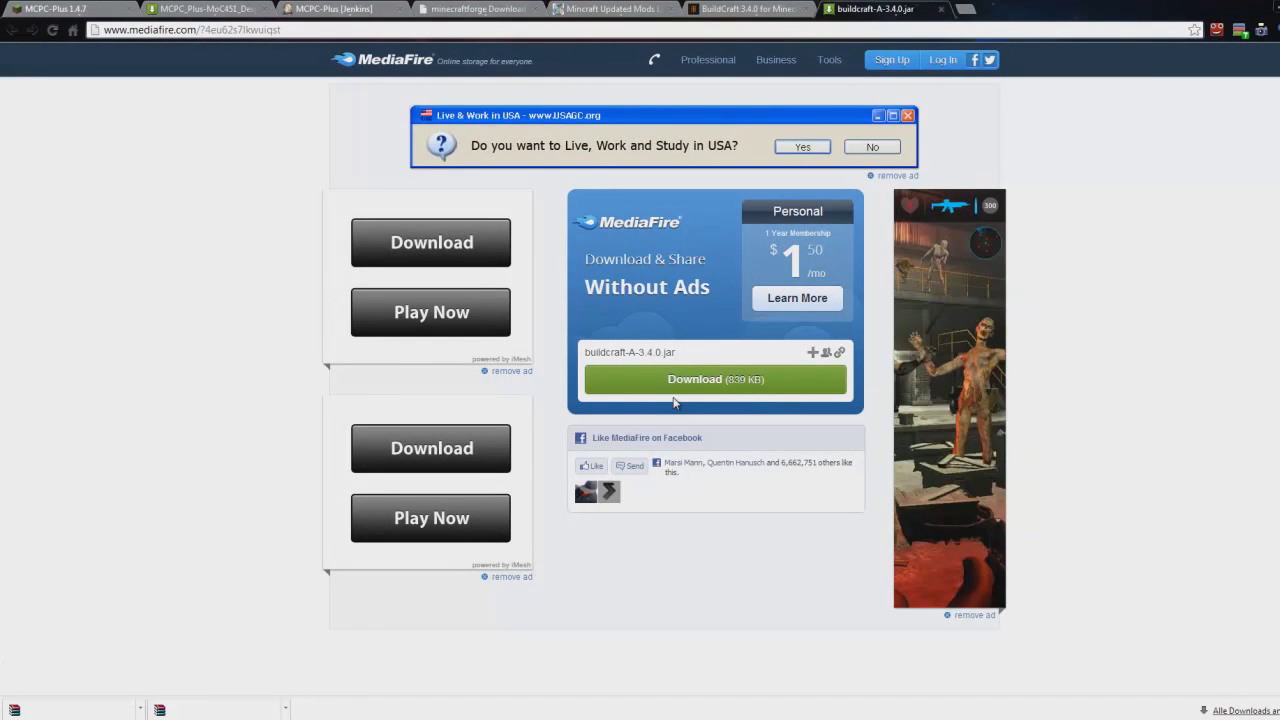
click(688, 385)
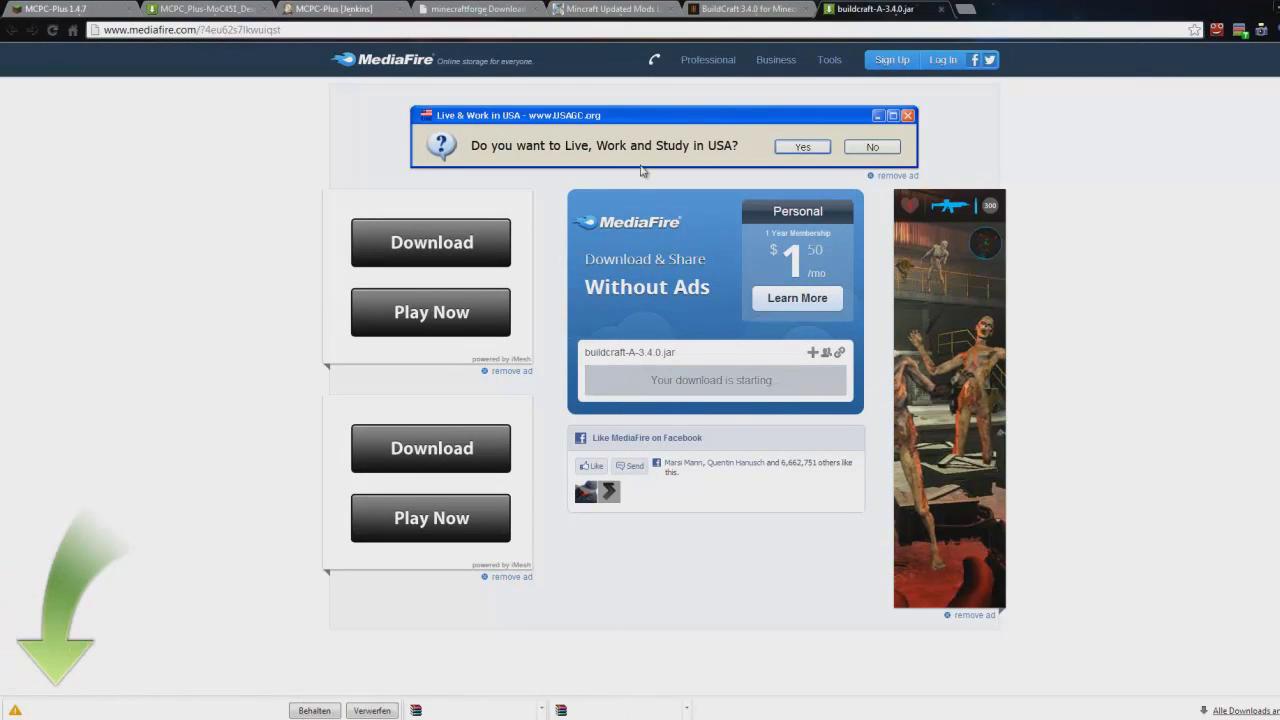
- Keep the flagged BuildCraft jar download and close its MediaFire page
click(763, 7)
scroll(454, 366, up, 2)
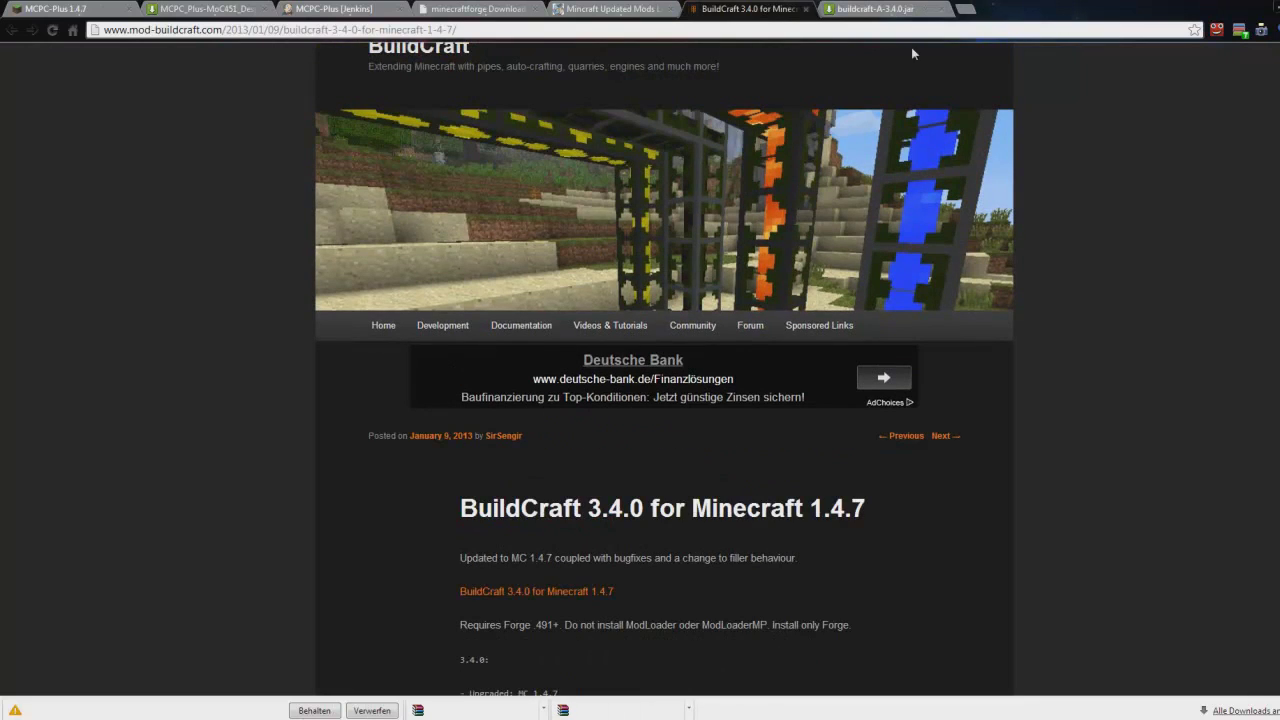
click(880, 8)
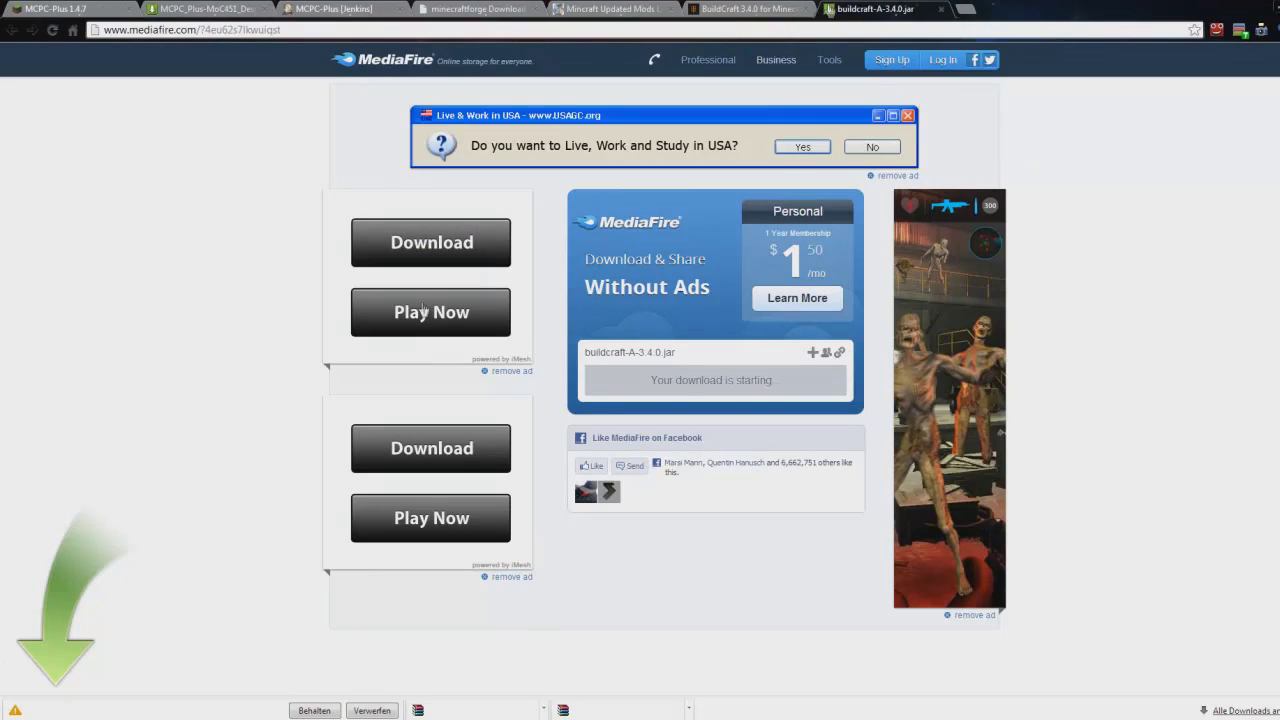
click(312, 711)
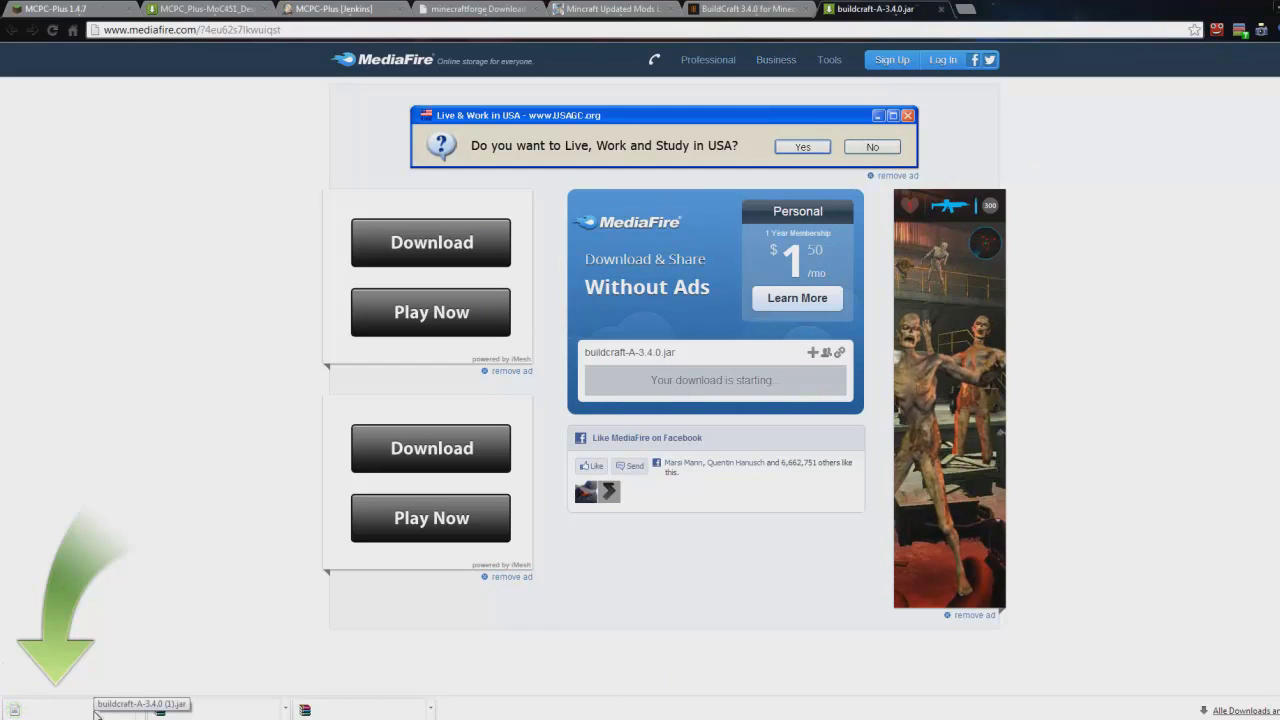
scroll(640, 360, down, 1)
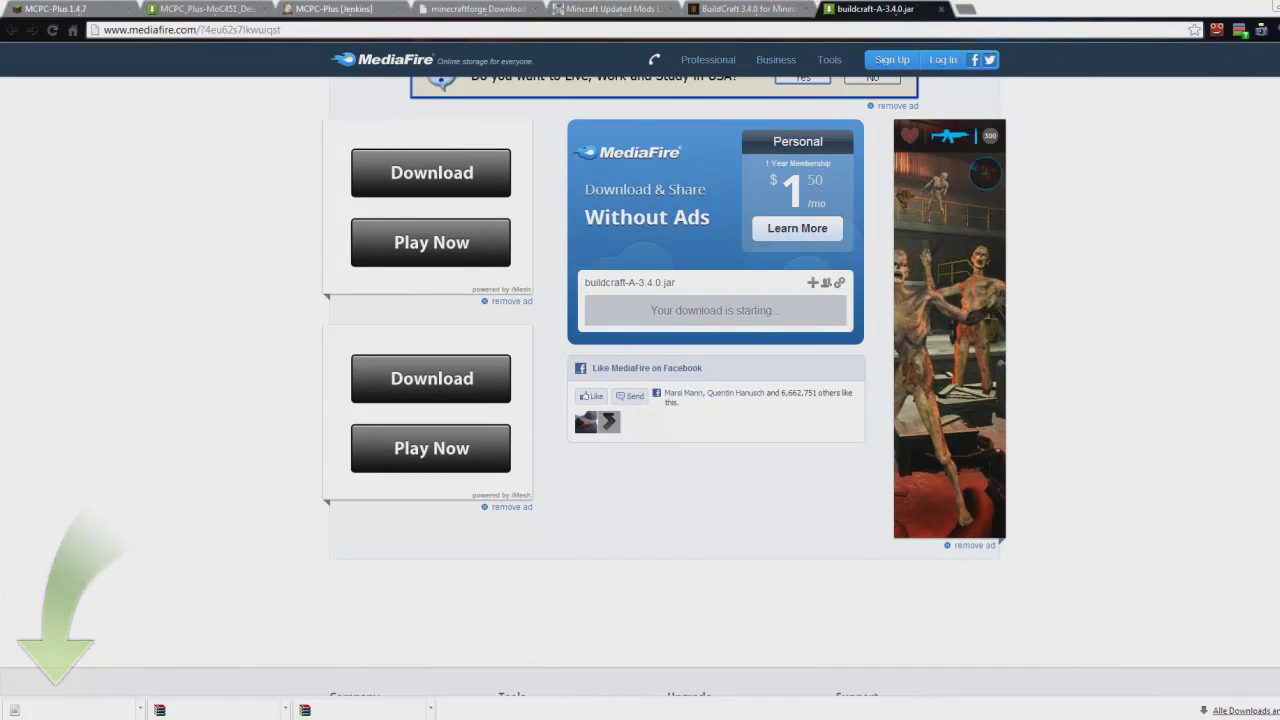
key(ctrl+w)
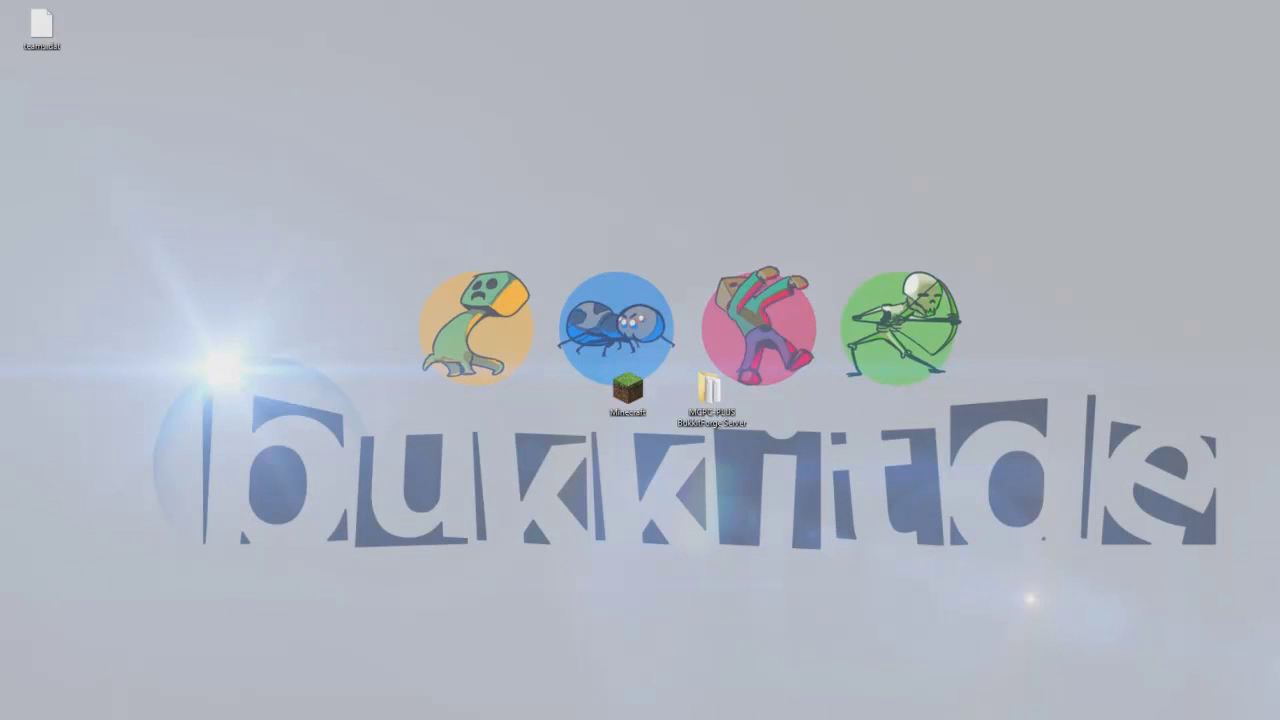
- Place the BuildCraft jar below the Minecraft icon on the desktop and open the mods folder in MCPC-PLUS BukkitForge Server
drag(30, 460, 644, 484)
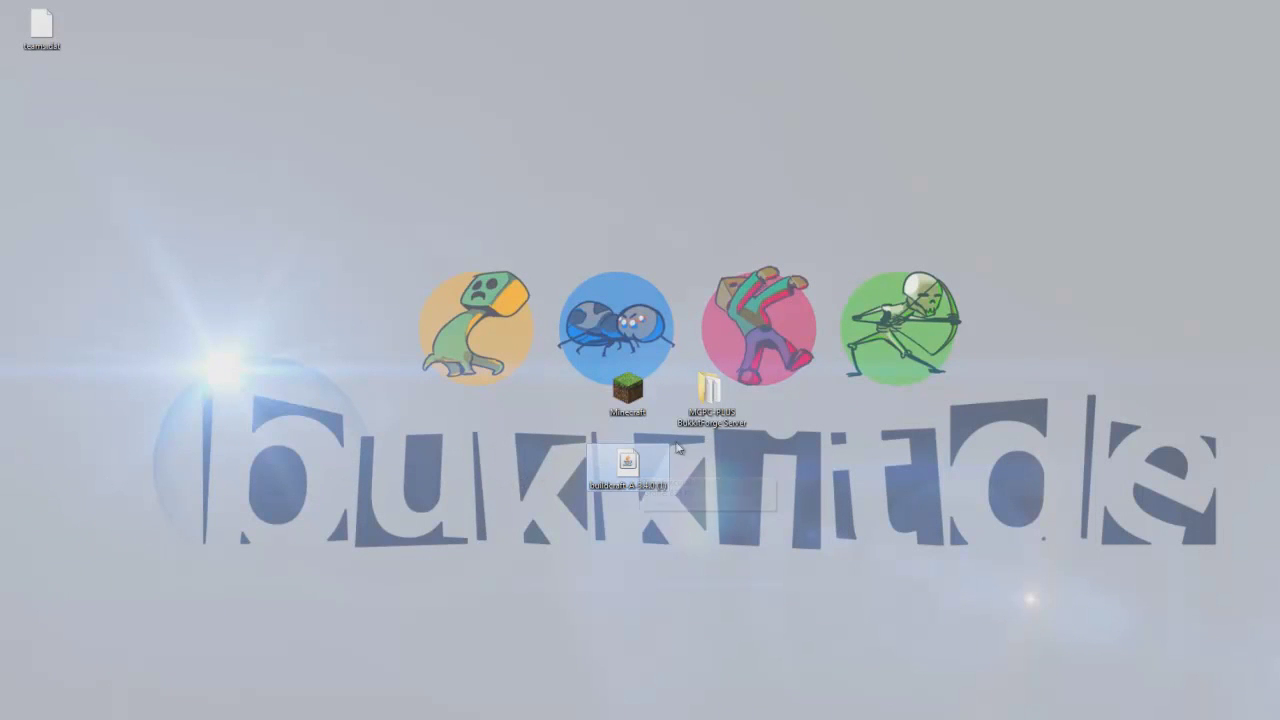
click(711, 413)
double_click(711, 413)
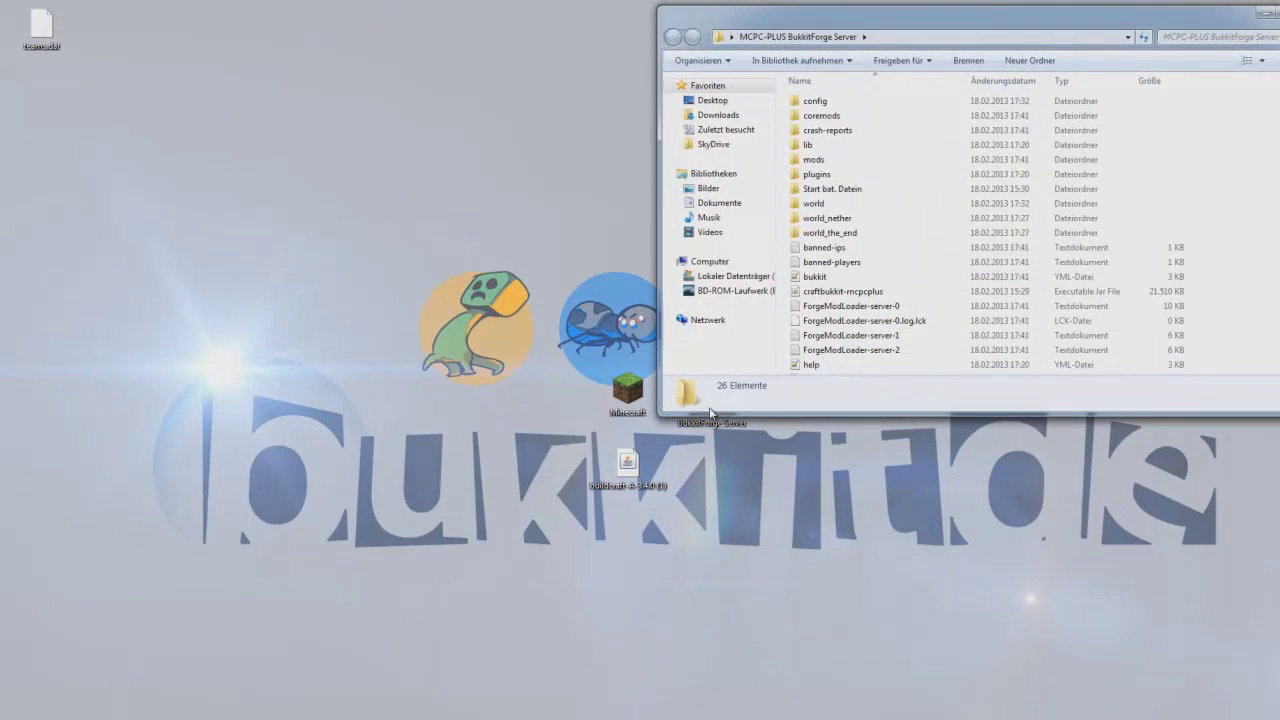
double_click(825, 161)
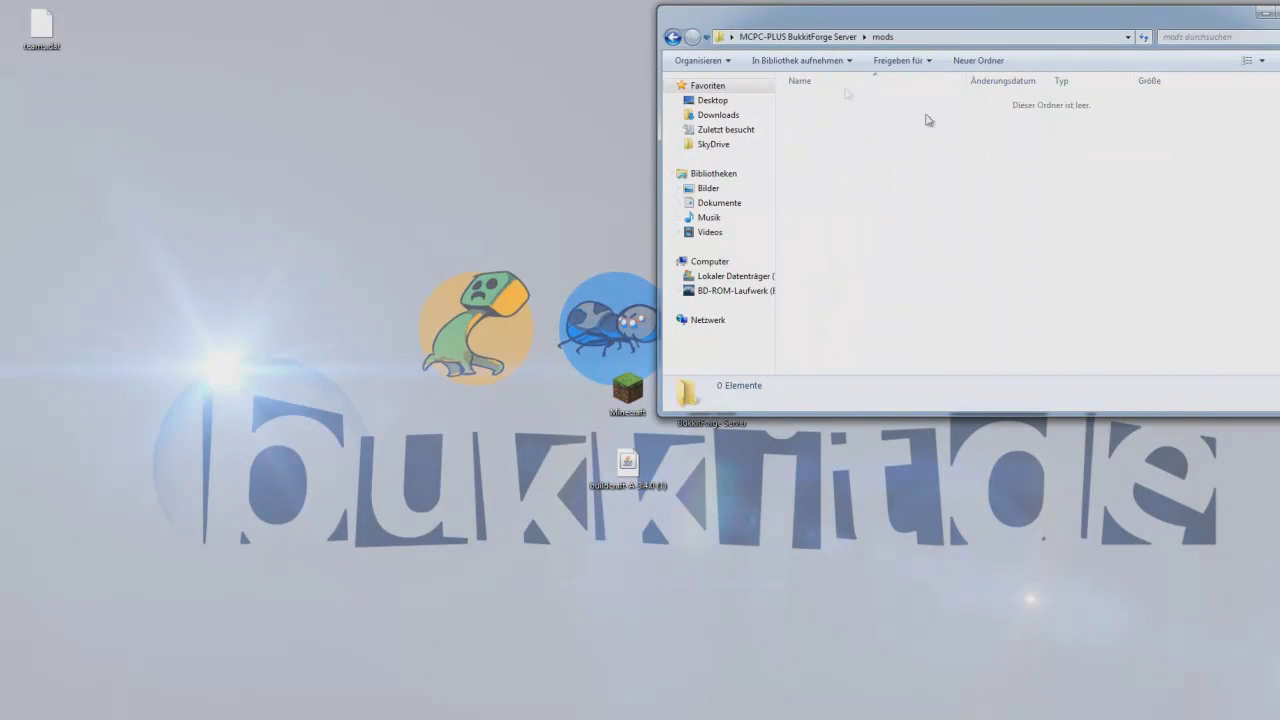
click(671, 36)
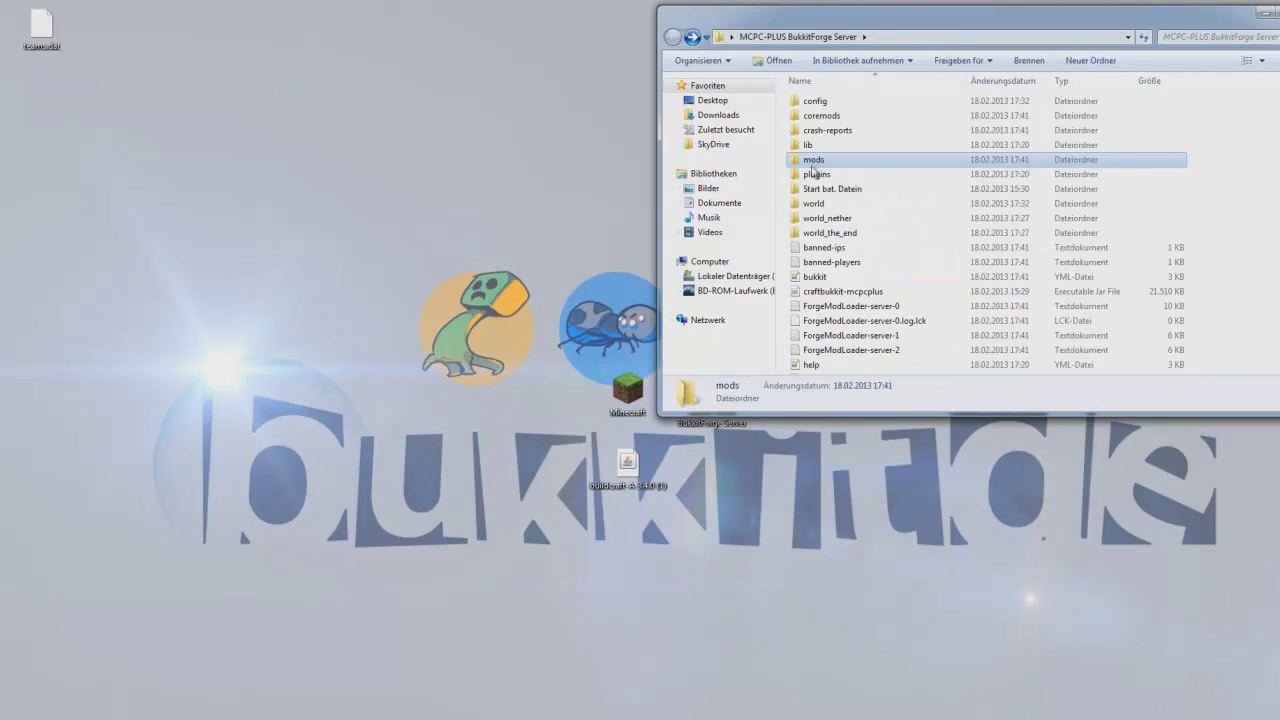
double_click(814, 162)
click(622, 472)
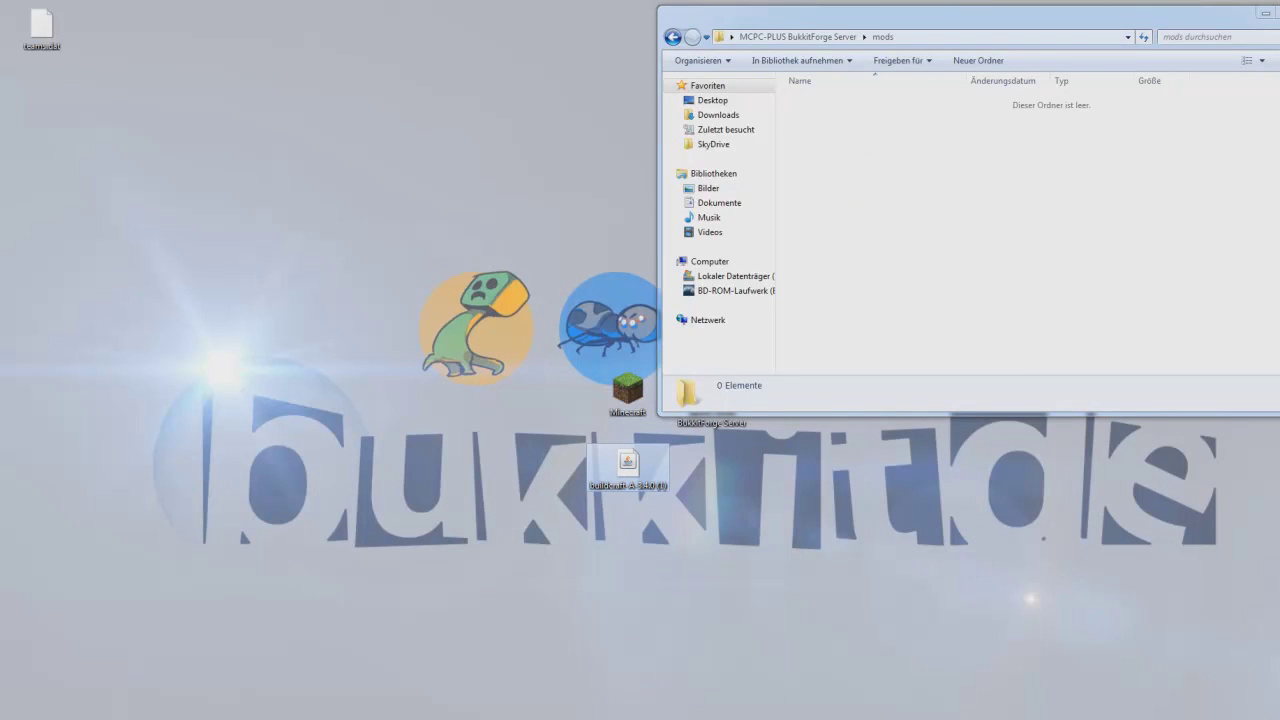
- Open the %appdata% folder in a second window and go into its .minecraft folder
key(super)
text(%)
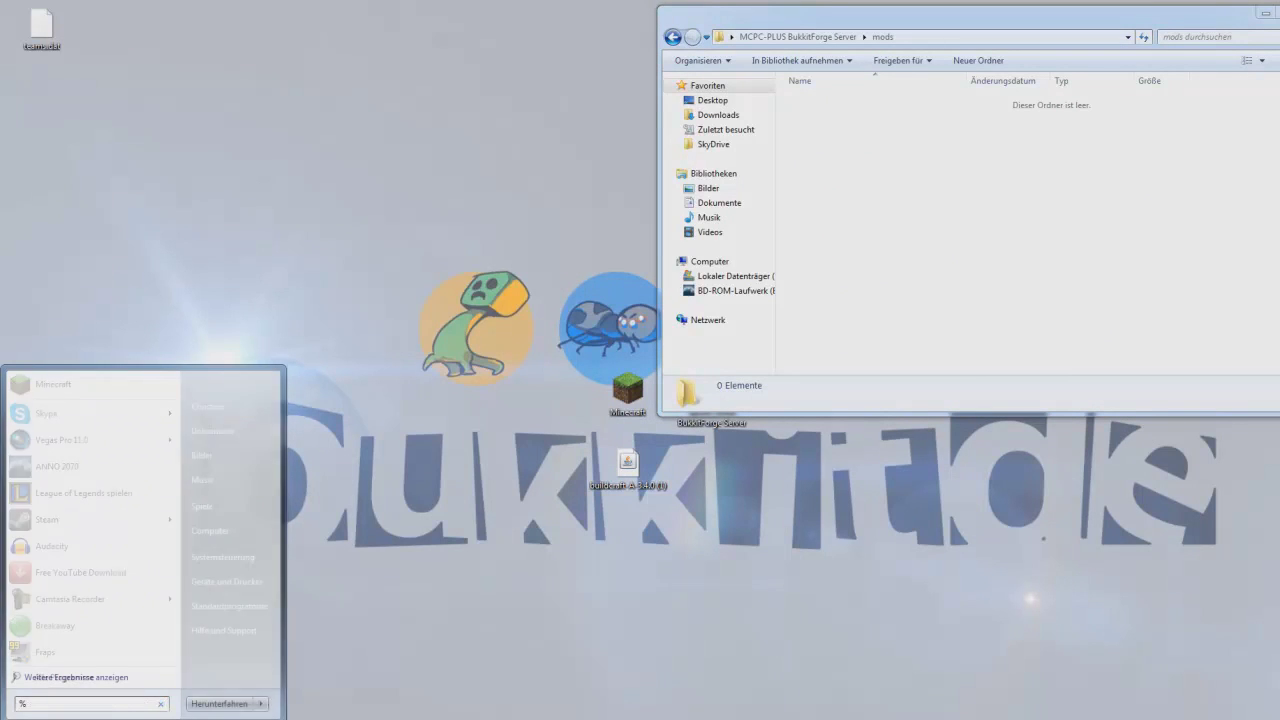
text(appdata%)
key(Return)
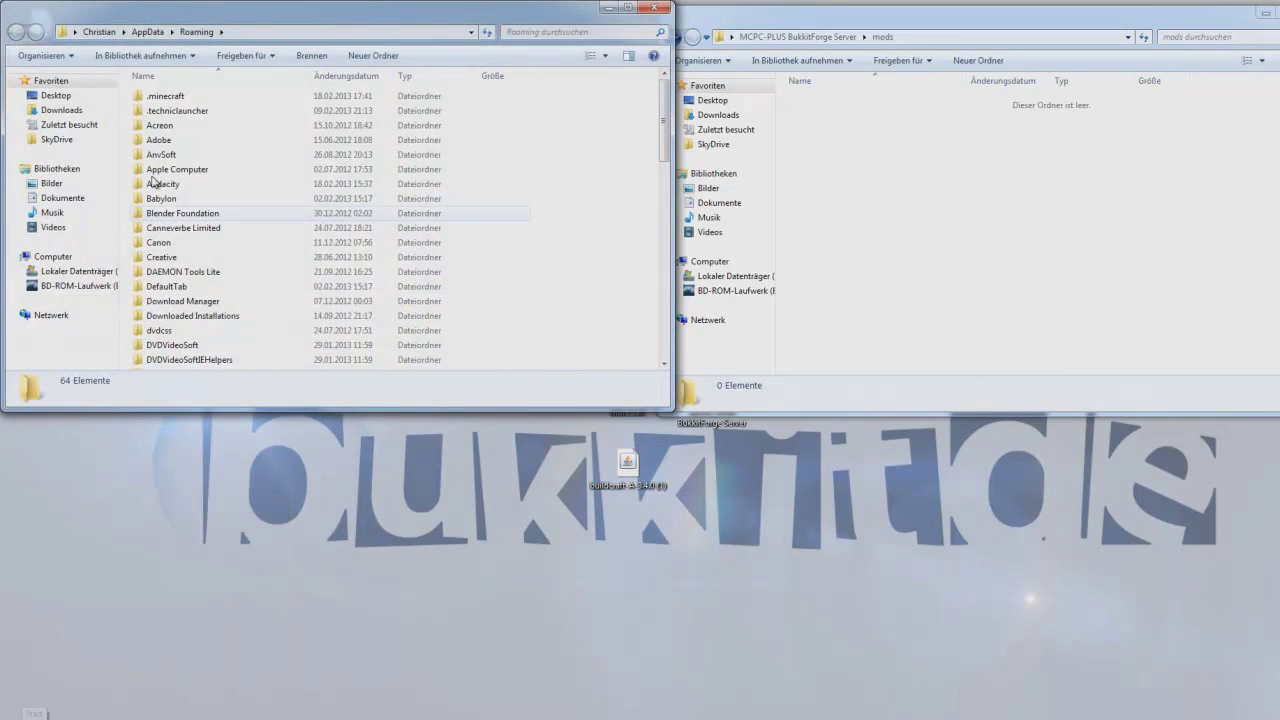
click(175, 110)
double_click(165, 96)
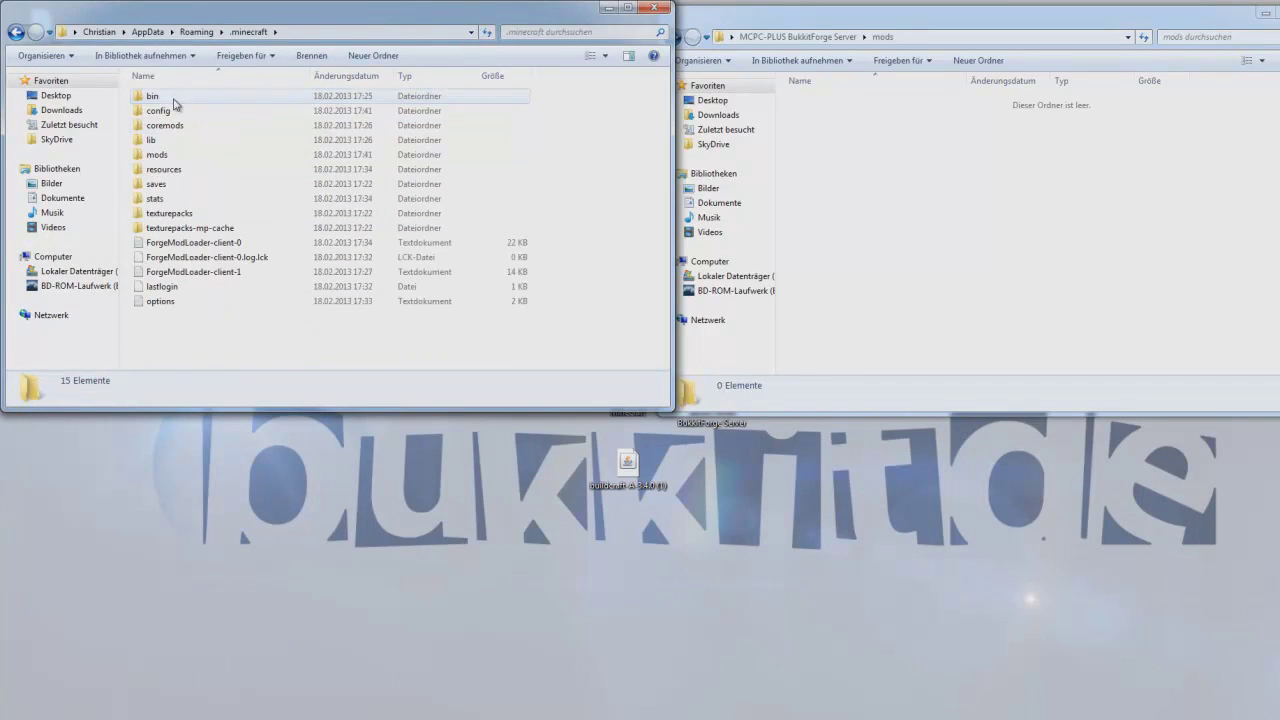
- Copy the BuildCraft jar from the desktop into the mods folders of both .minecraft and the MCPC-PLUS BukkitForge Server
double_click(181, 156)
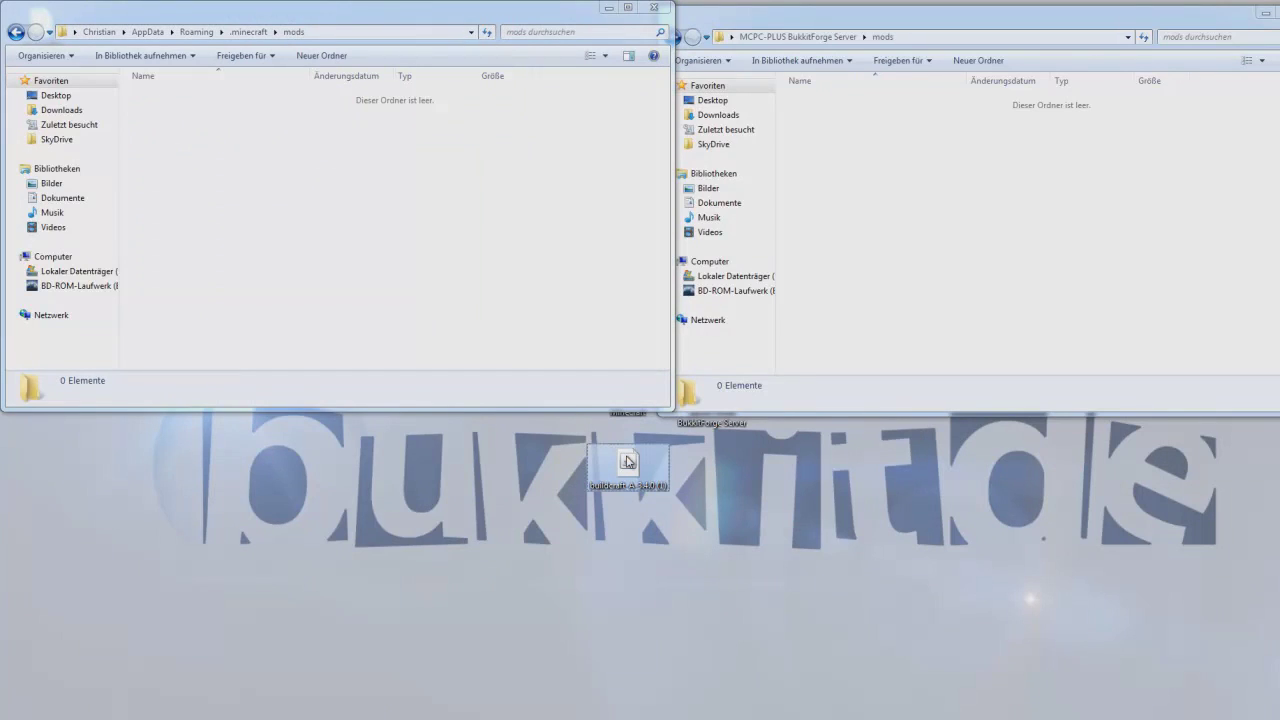
right_click(628, 461)
key(Escape)
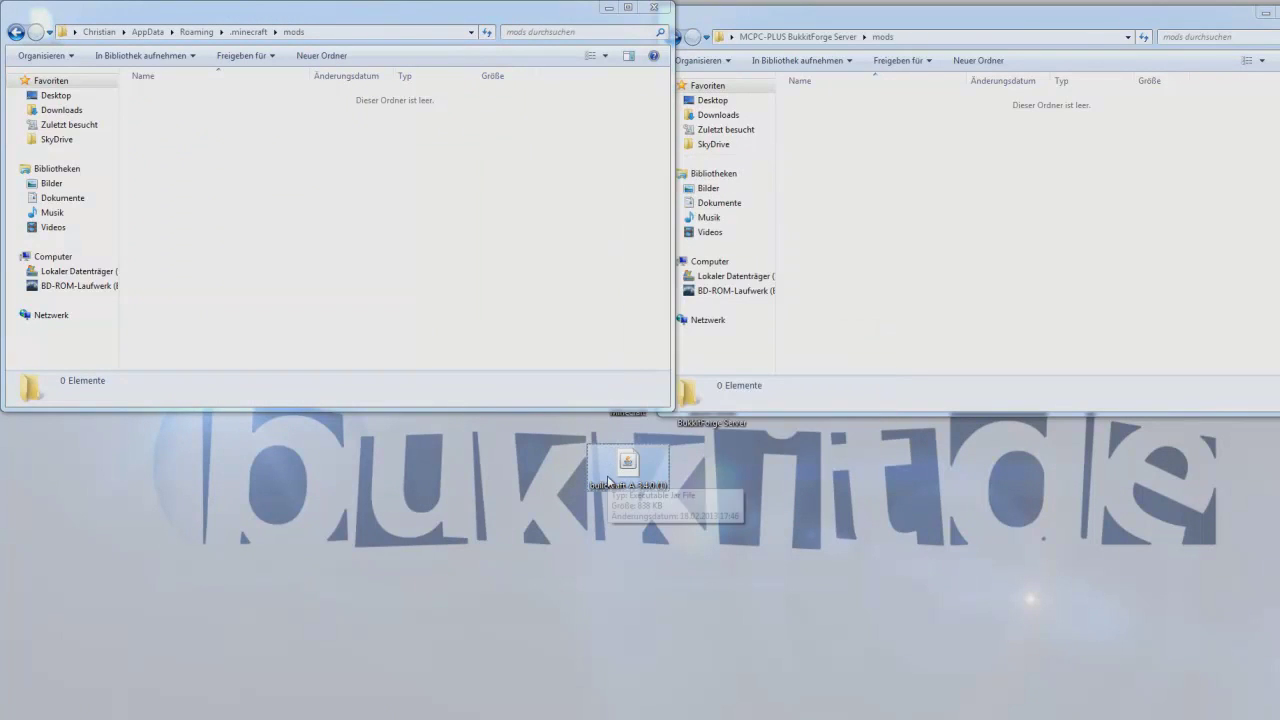
key(ctrl+v)
click(700, 240)
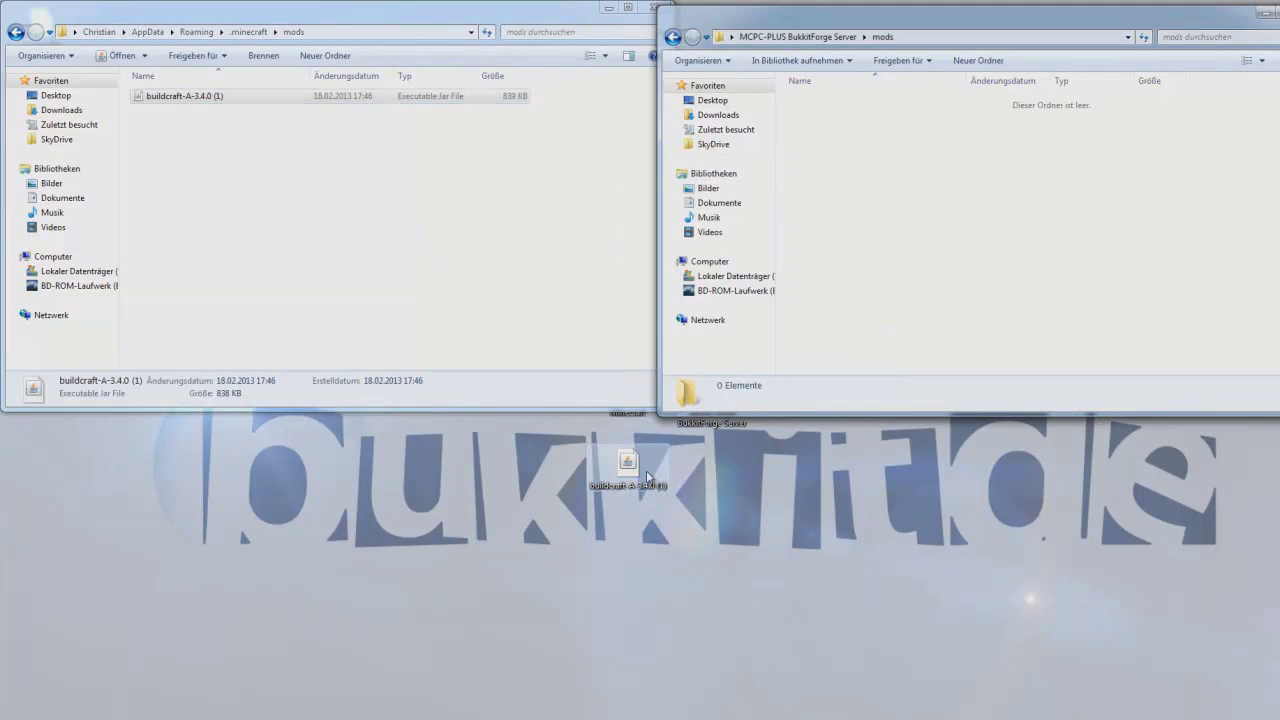
key(ctrl+v)
- Delete the BuildCraft jar from the desktop
click(630, 468)
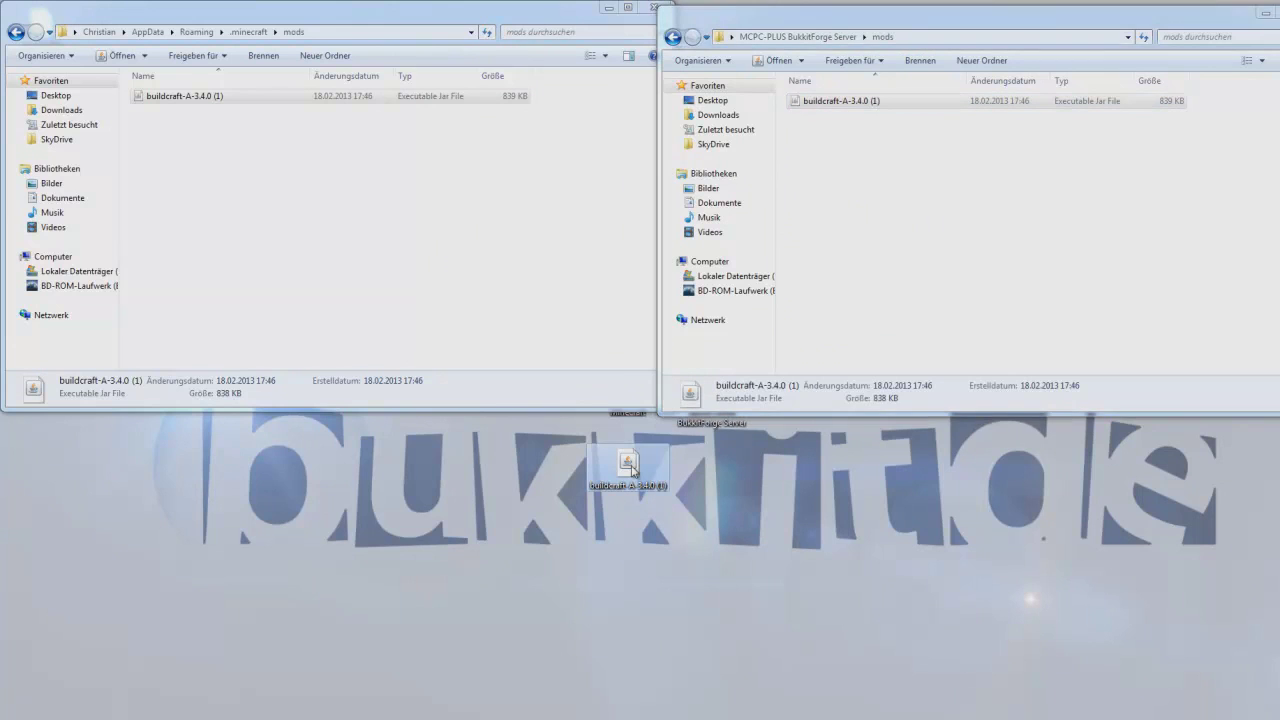
key(Delete)
key(Return)
- Rename the BuildCraft jar in the server's mods folder to buildcraft-A-3.4.0
click(869, 105)
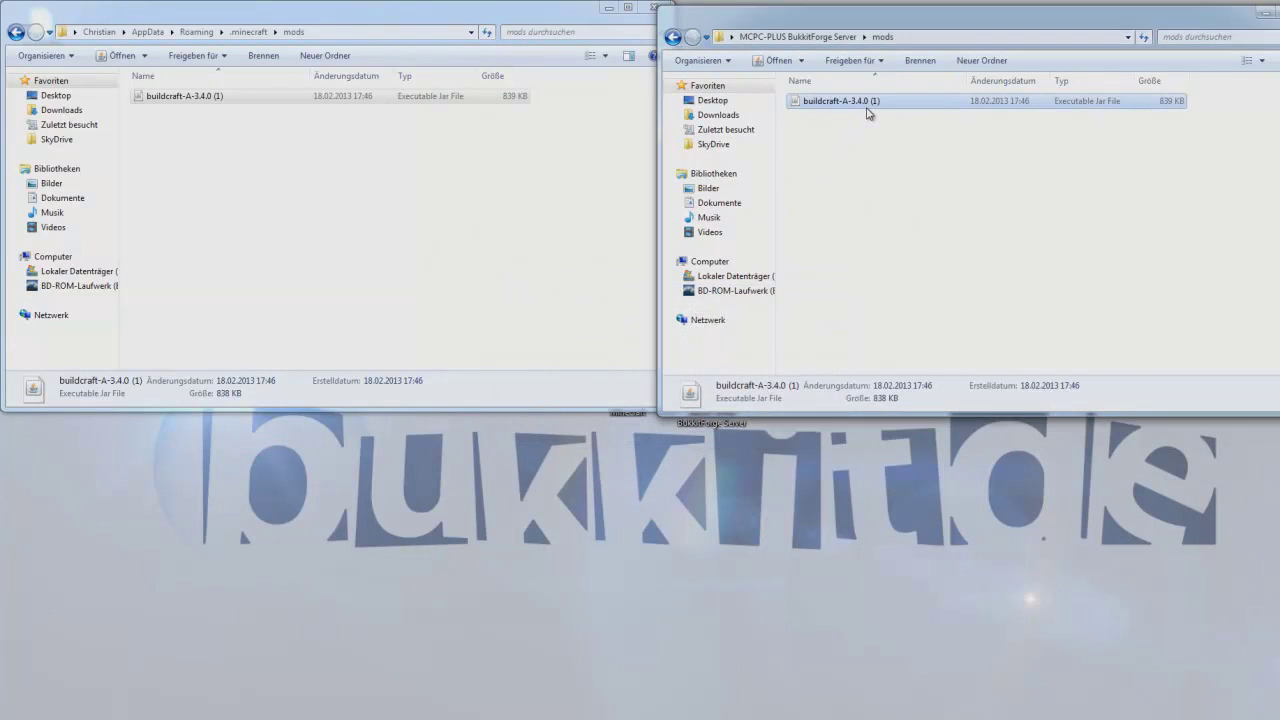
right_click(867, 106)
click(900, 378)
click(889, 100)
key(BackSpace)
key(BackSpace)
key(BackSpace)
key(BackSpace)
key(Return)
- Rename the BuildCraft jar in the .minecraft mods folder to buildcraft-A-3.4.0
right_click(347, 97)
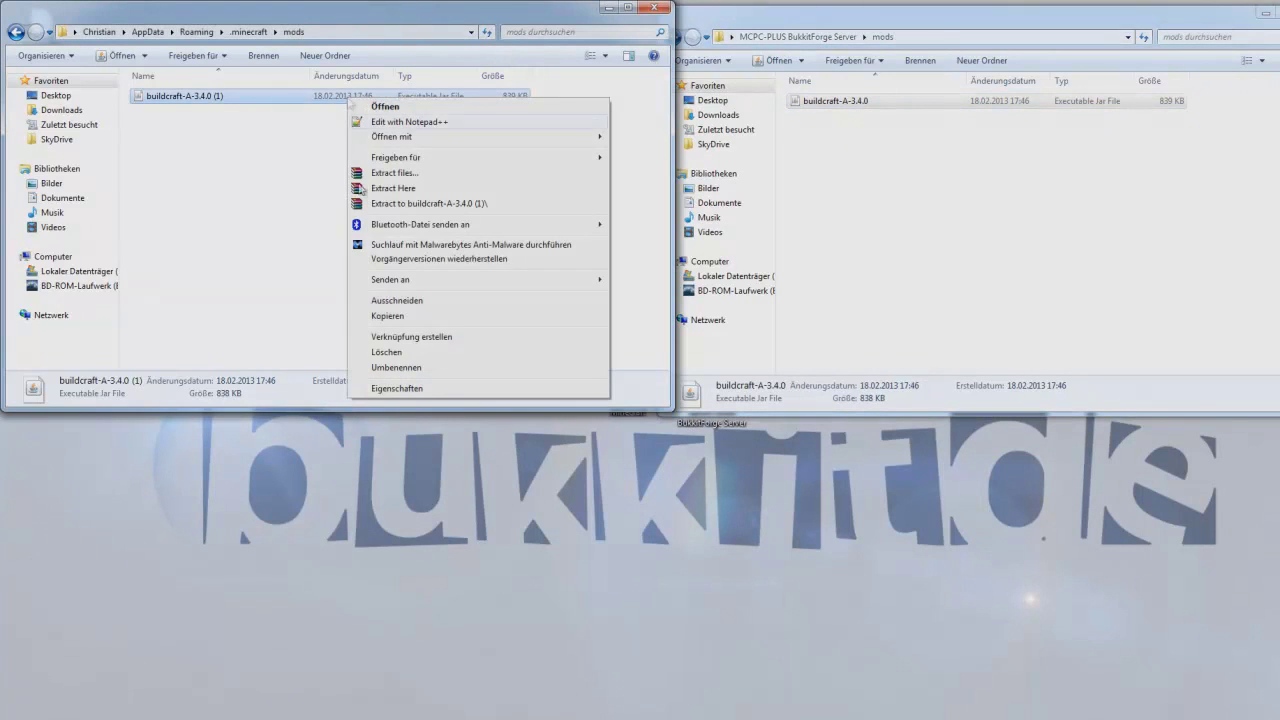
click(395, 367)
click(229, 95)
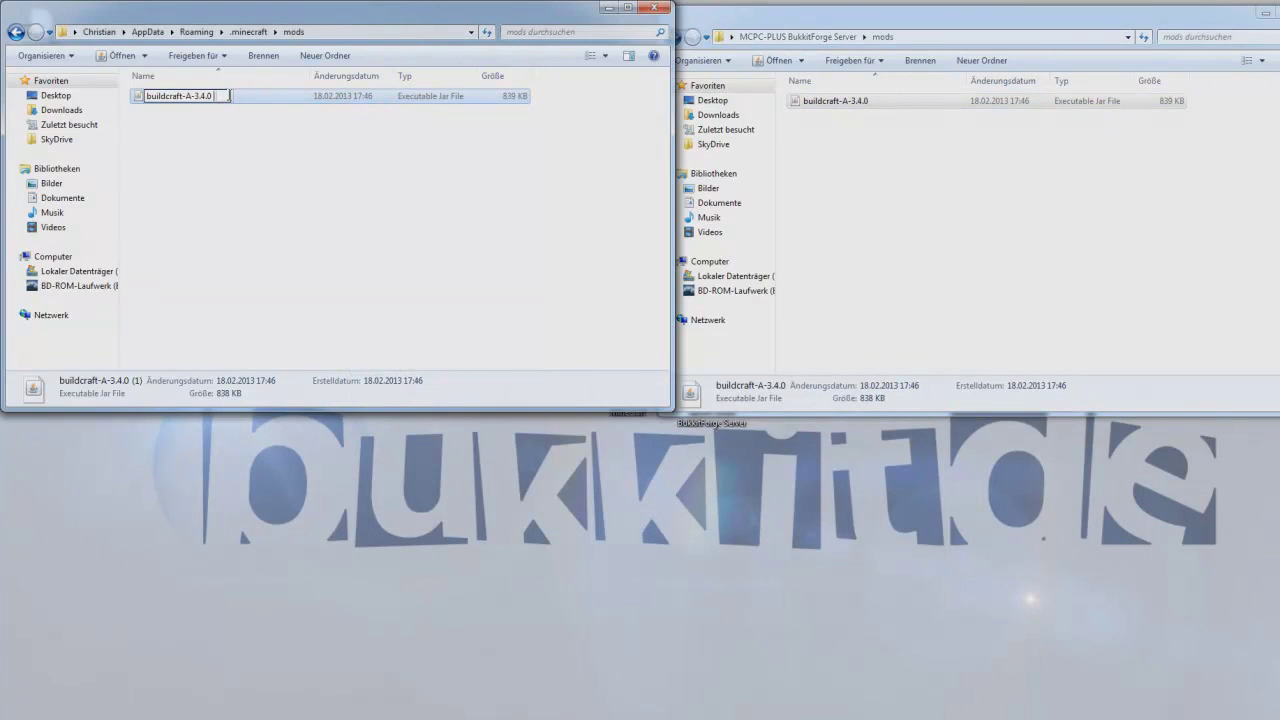
key(Return)
click(595, 233)
click(898, 210)
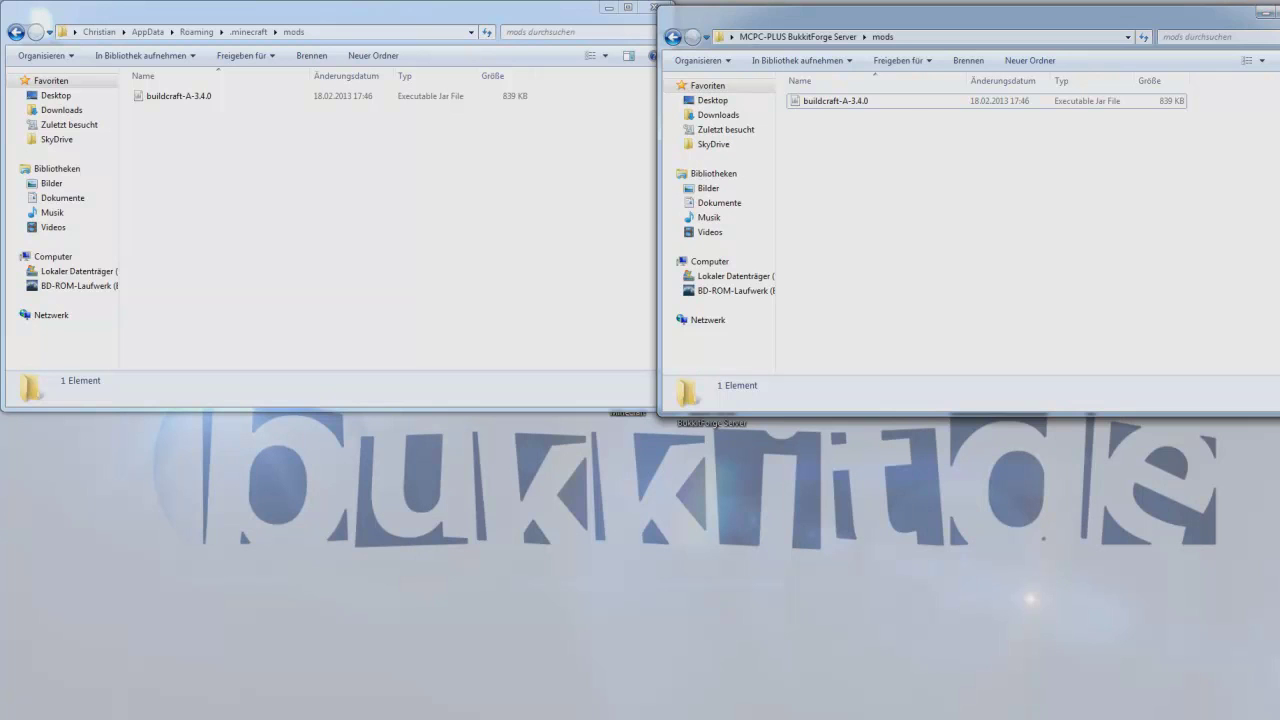
- Minimize both mods windows and start the server with Start Server [Java7][Programme] from the MCPC-PLUS BukkitForge Server folder
click(1265, 12)
click(609, 7)
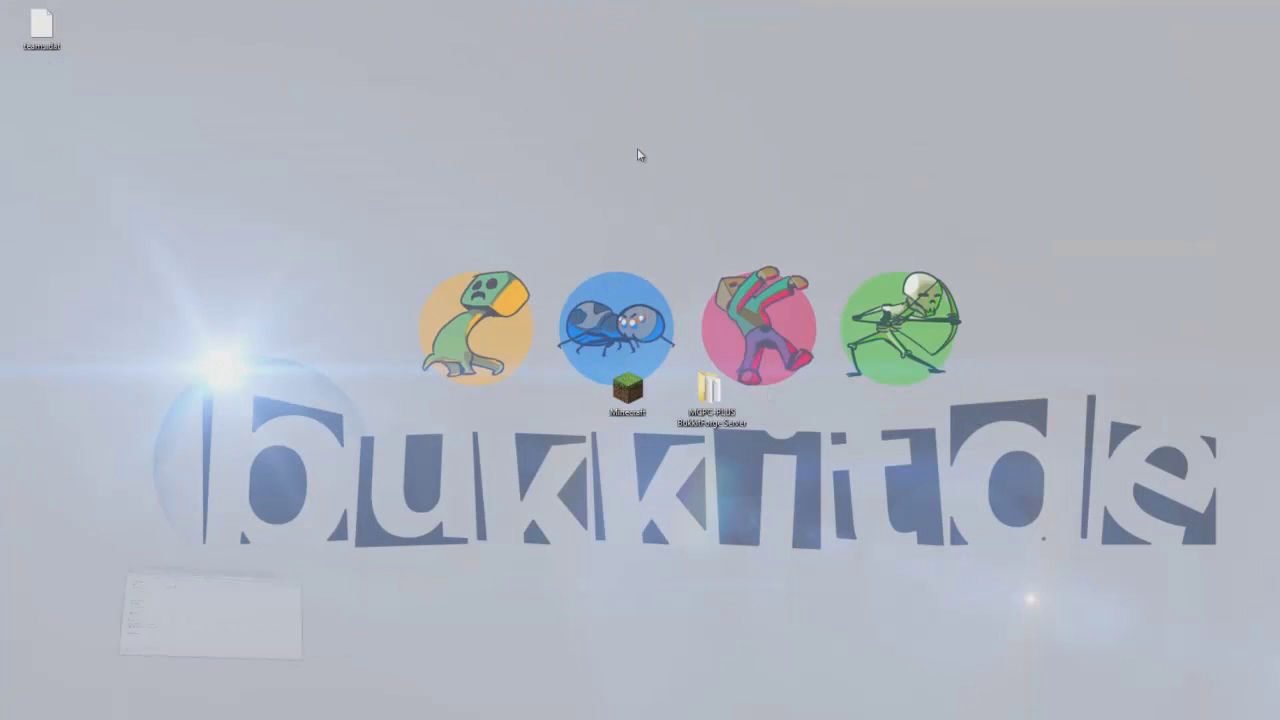
double_click(727, 402)
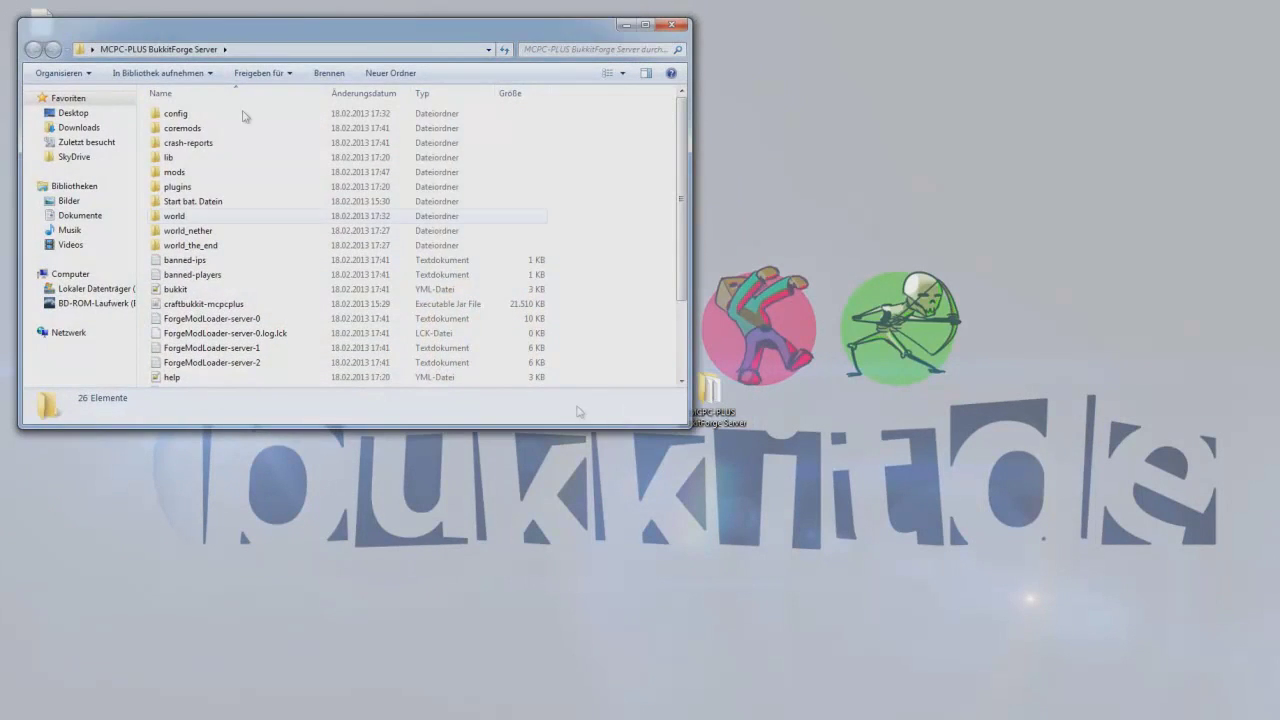
drag(230, 33, 849, 47)
scroll(810, 300, down, 3)
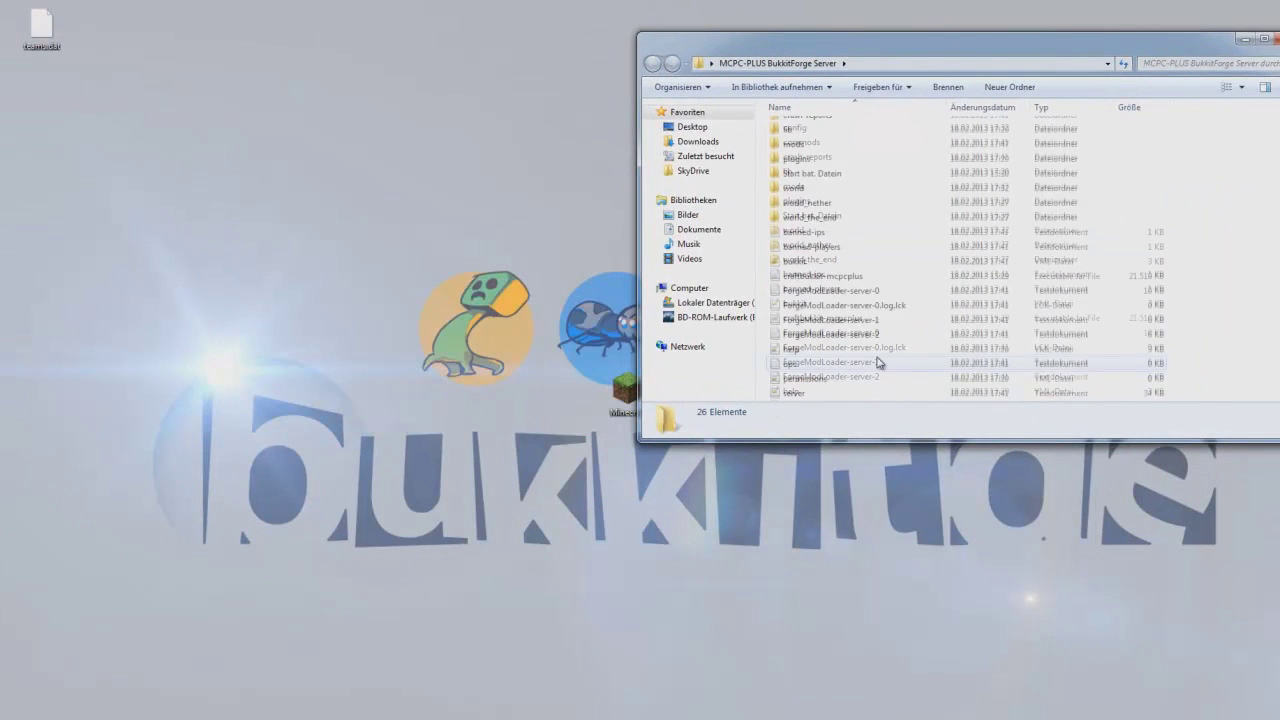
double_click(830, 378)
drag(333, 28, 1029, 58)
drag(968, 278, 964, 413)
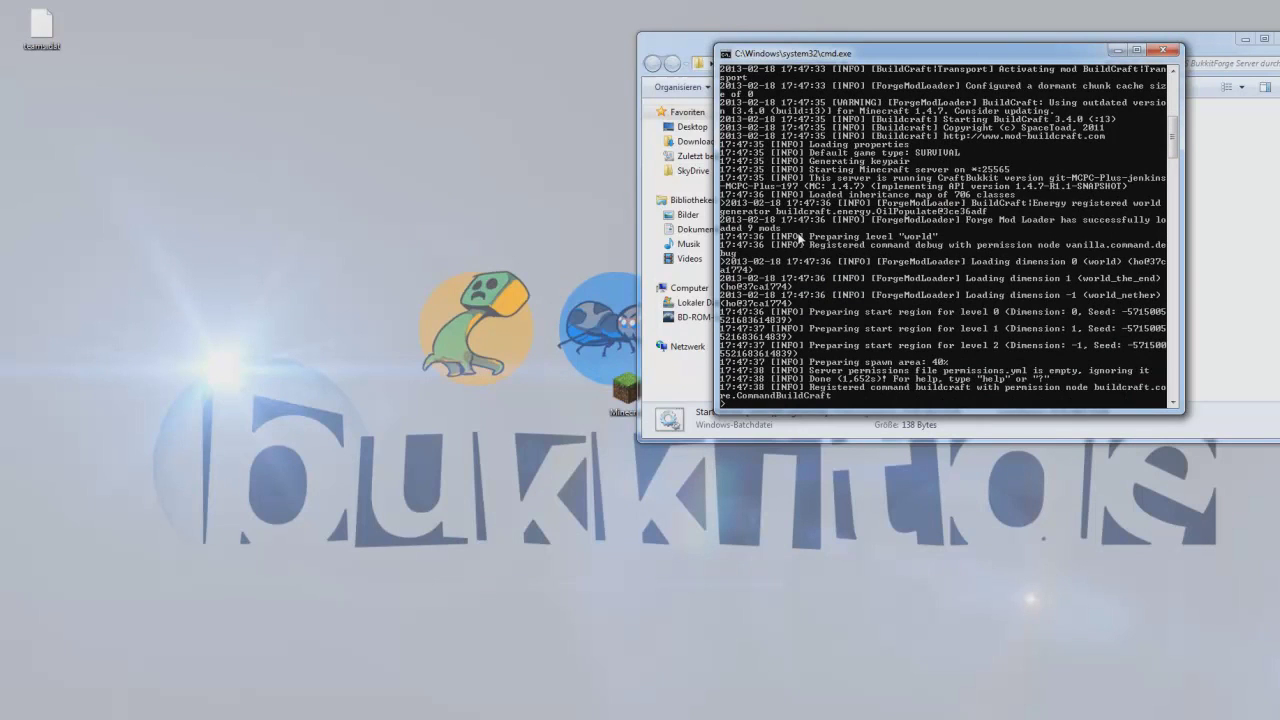
- Launch Minecraft from the desktop, log in with the saved account and maximize the game window
double_click(622, 392)
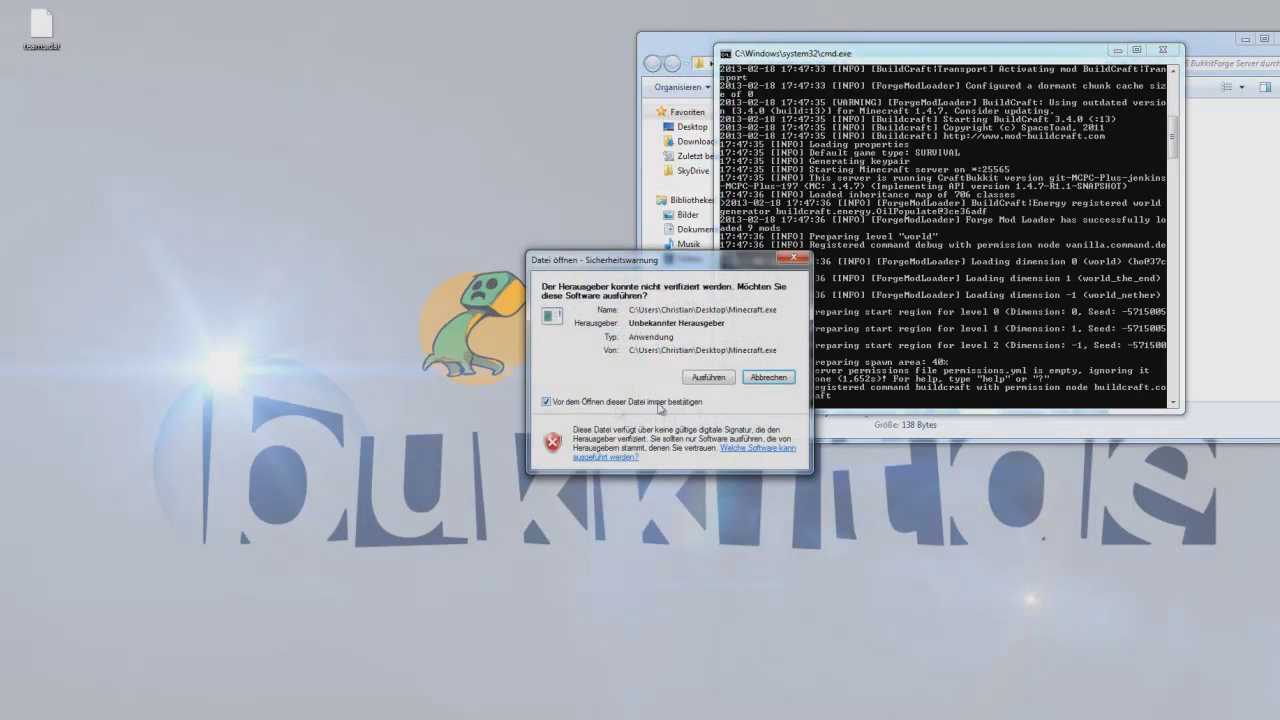
click(704, 386)
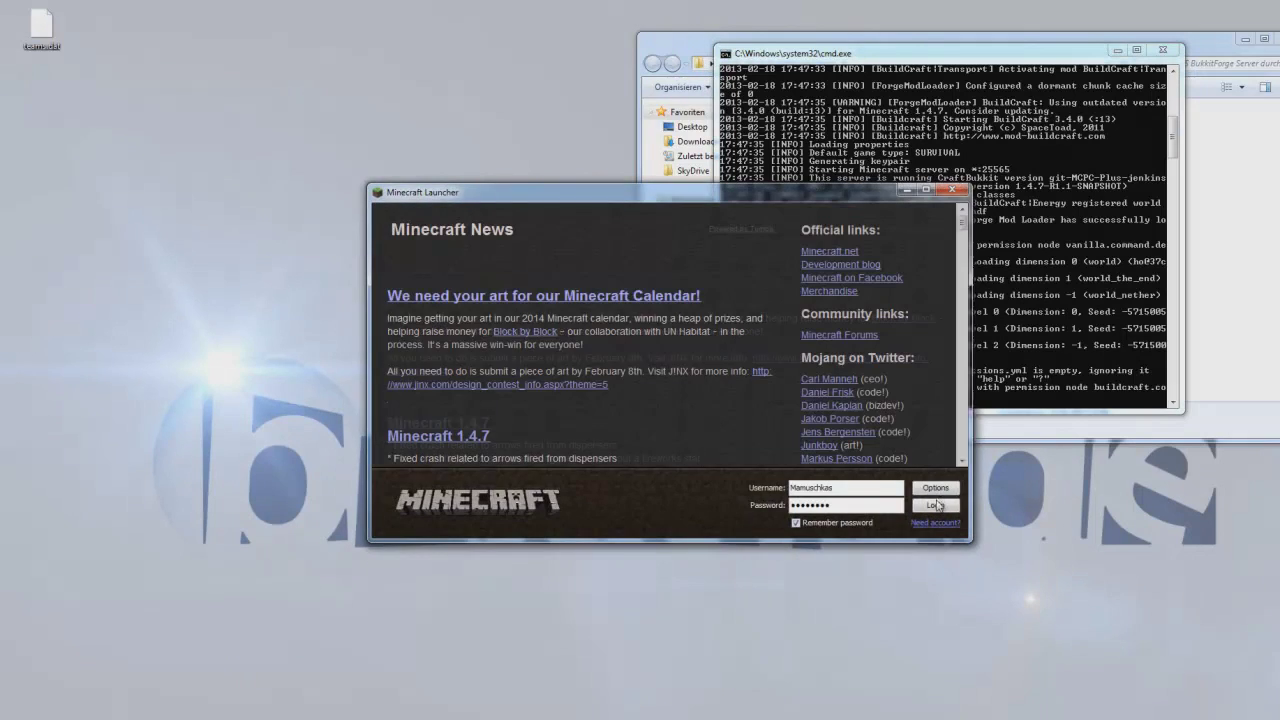
click(940, 505)
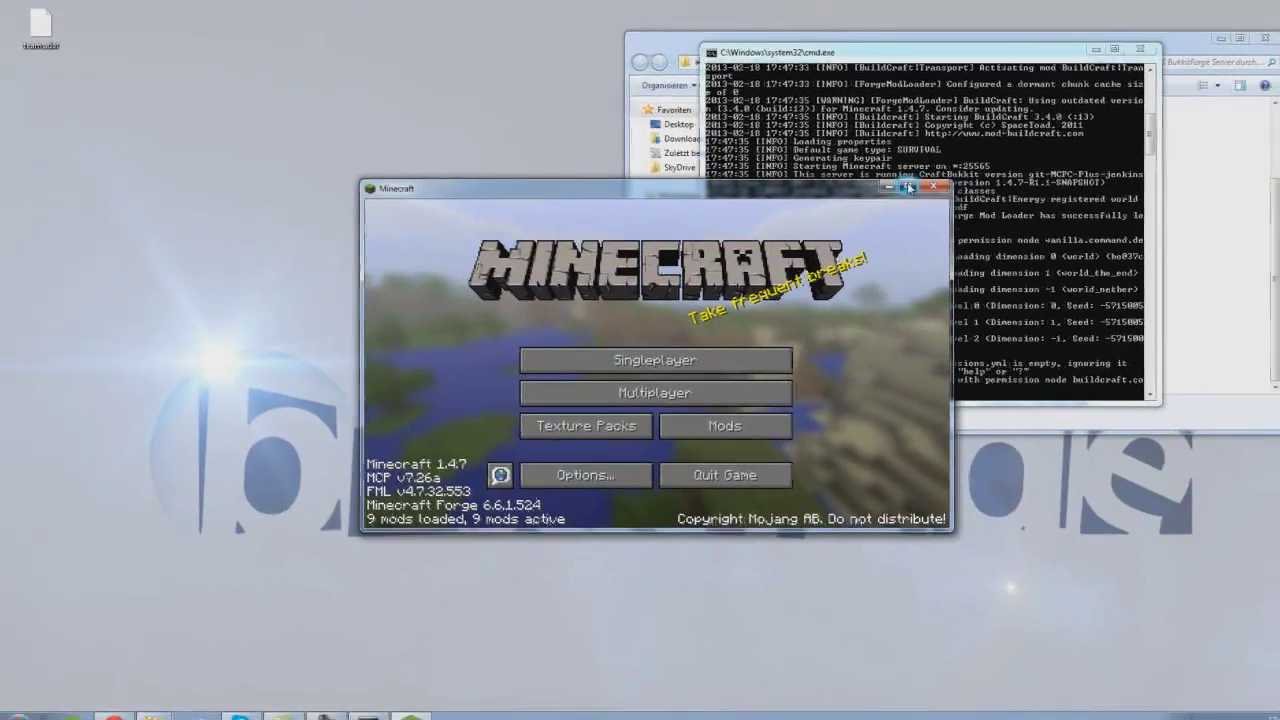
click(908, 187)
- Join the multiplayer server at localhost through Direct Connect
click(600, 401)
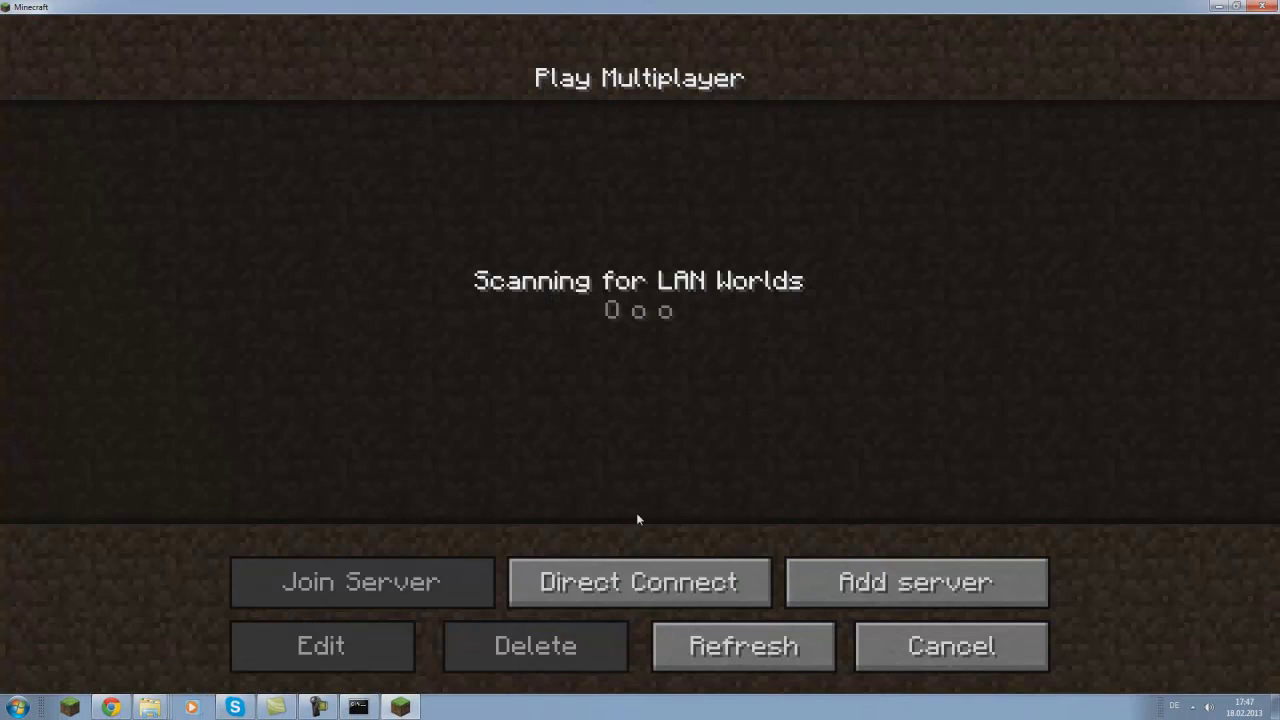
click(678, 584)
text(lo)
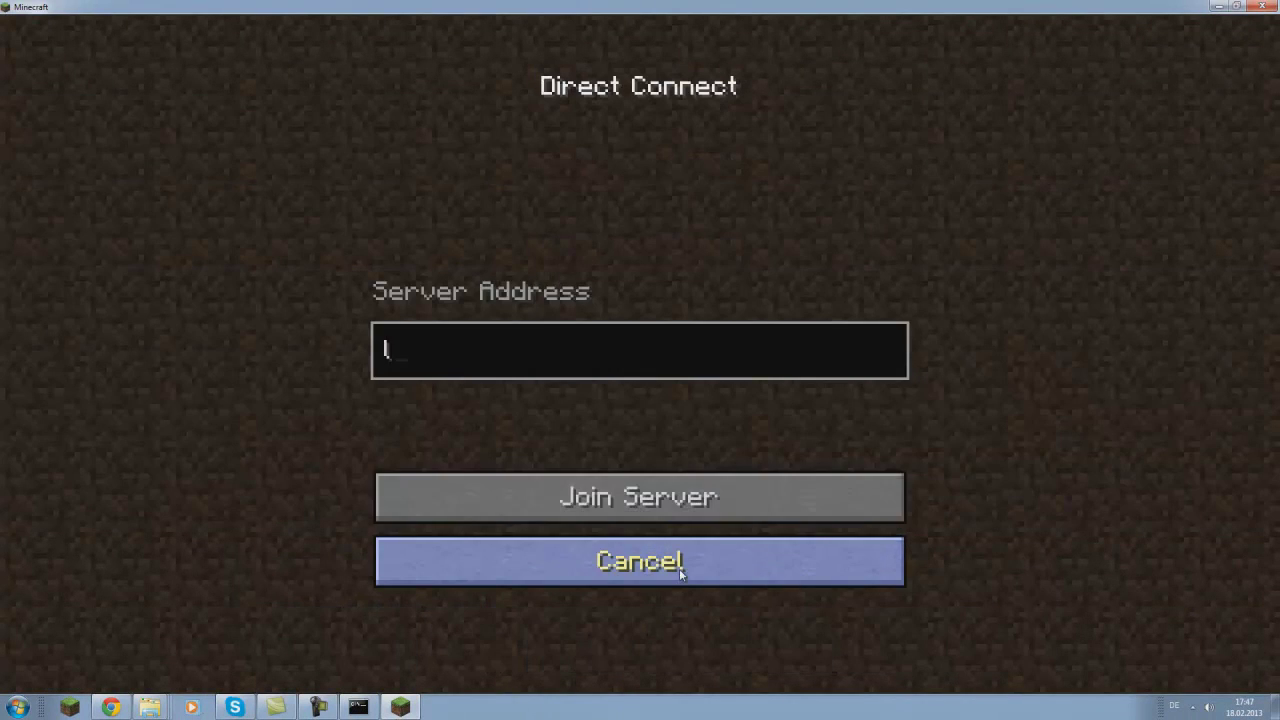
text(calhost)
key(Return)
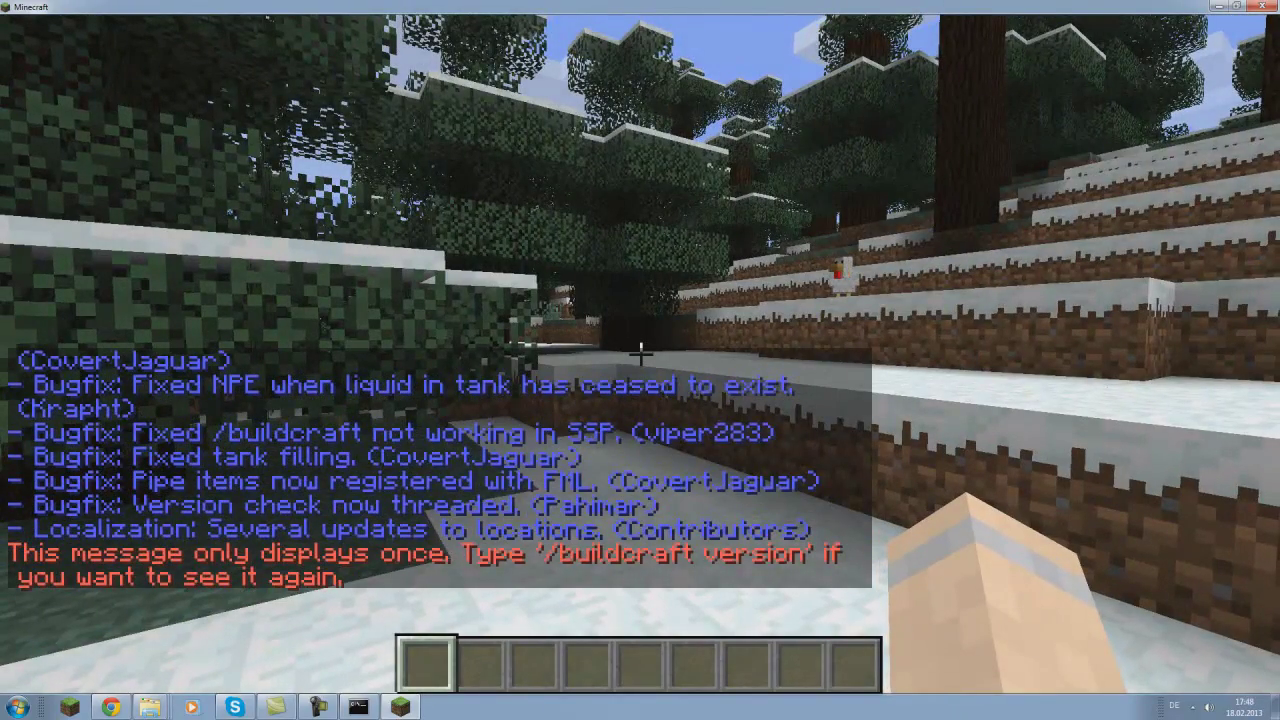
- Look at the player's inventory in the game and bring up the game menu
key(e)
key(Escape)
key(Escape)
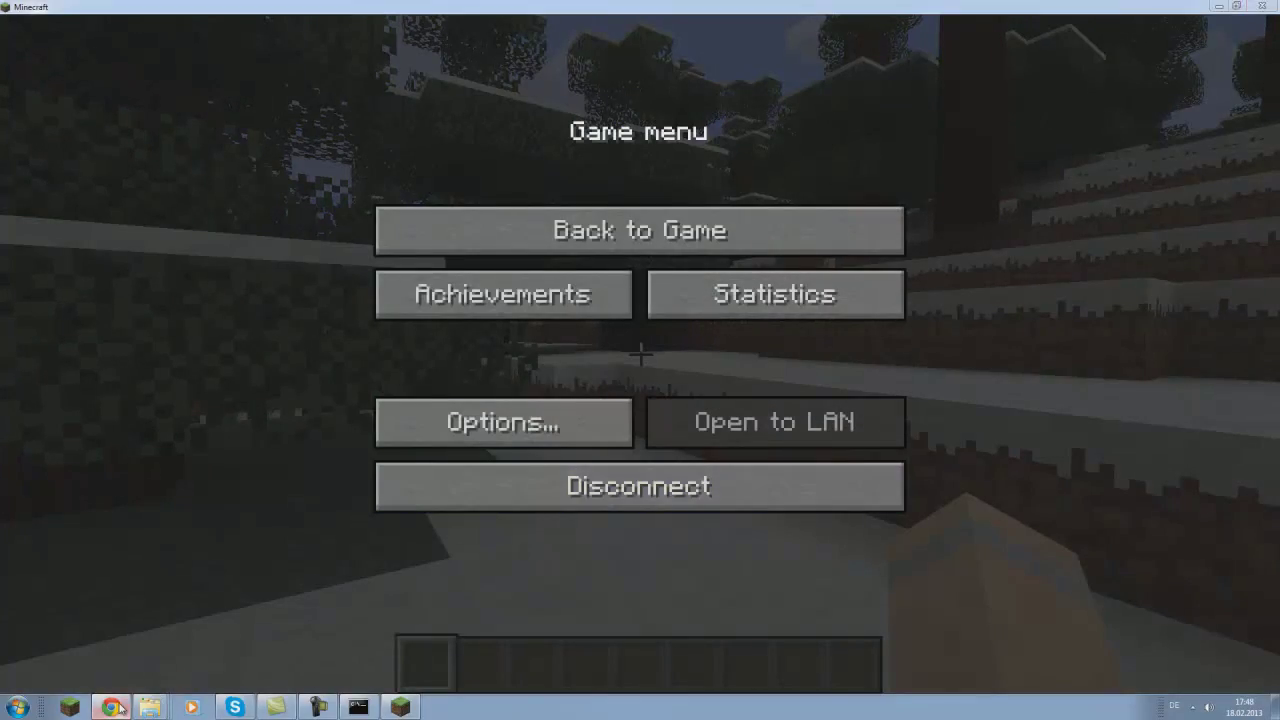
- Switch to Chrome, go to the BuildCraft home page and download buildcraft-A-3.4.3.jar for Minecraft 1.4.7 from MediaFire
click(110, 707)
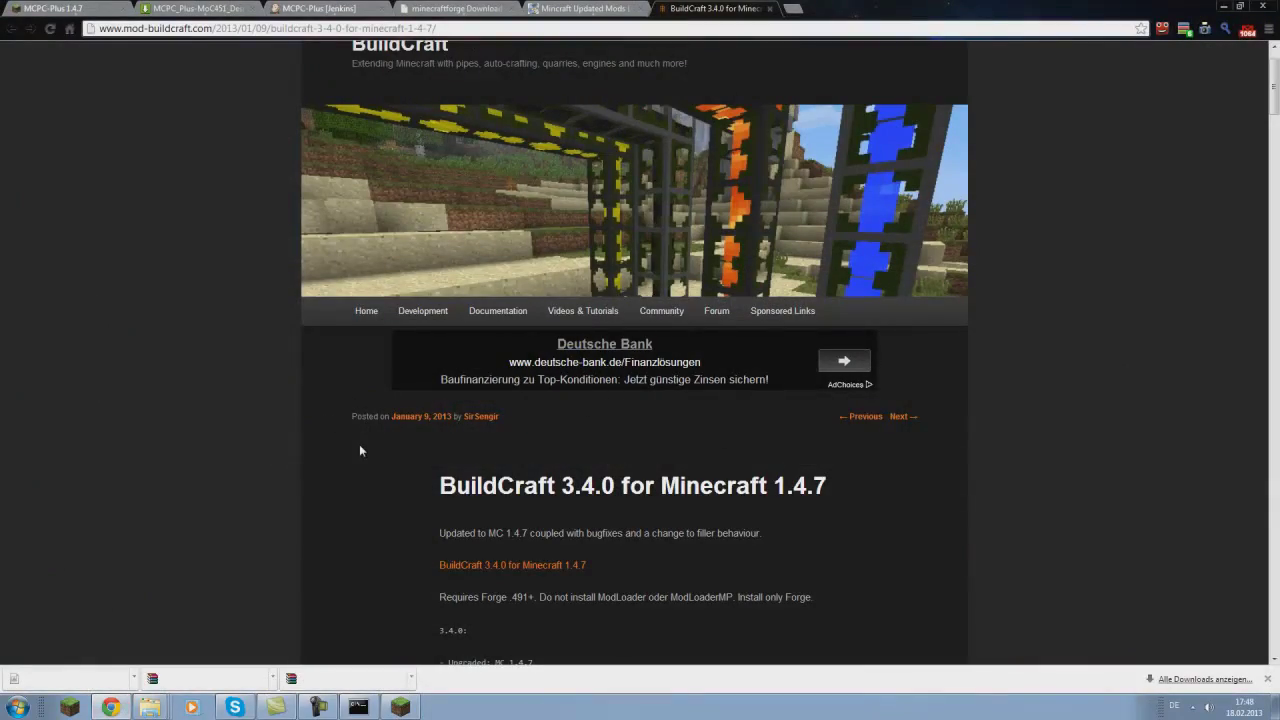
click(366, 311)
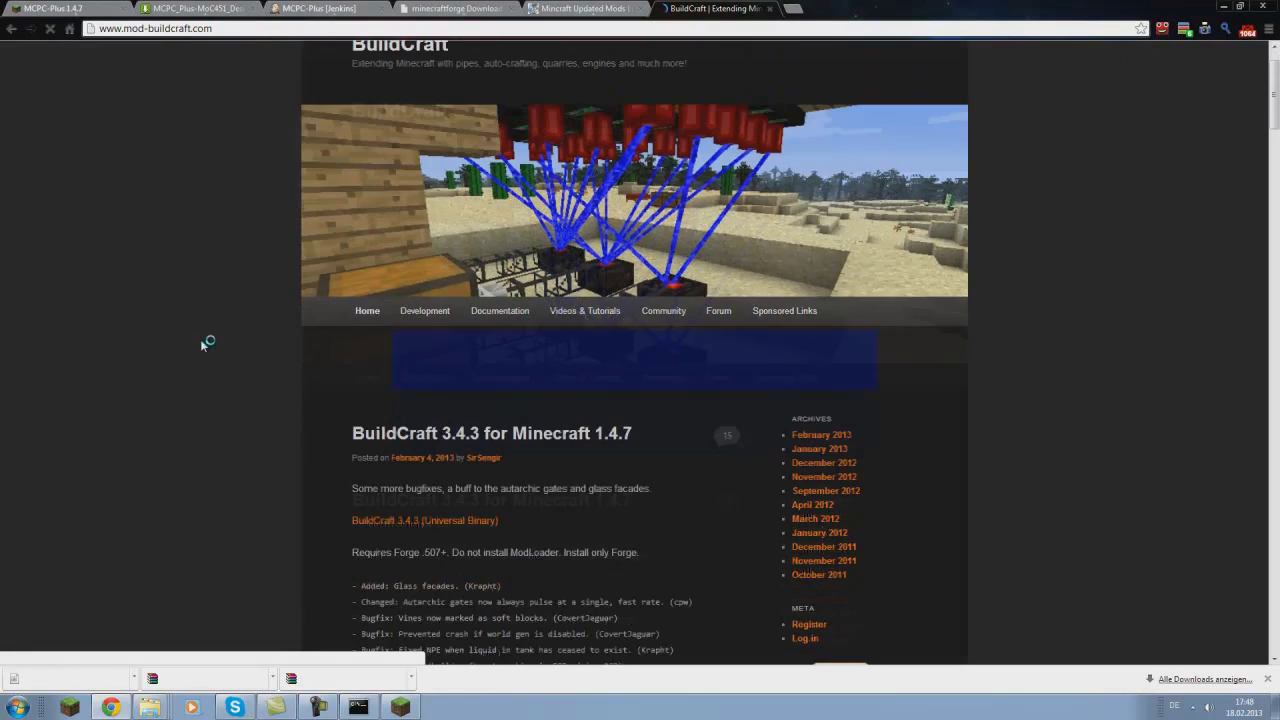
scroll(200, 345, down, 1)
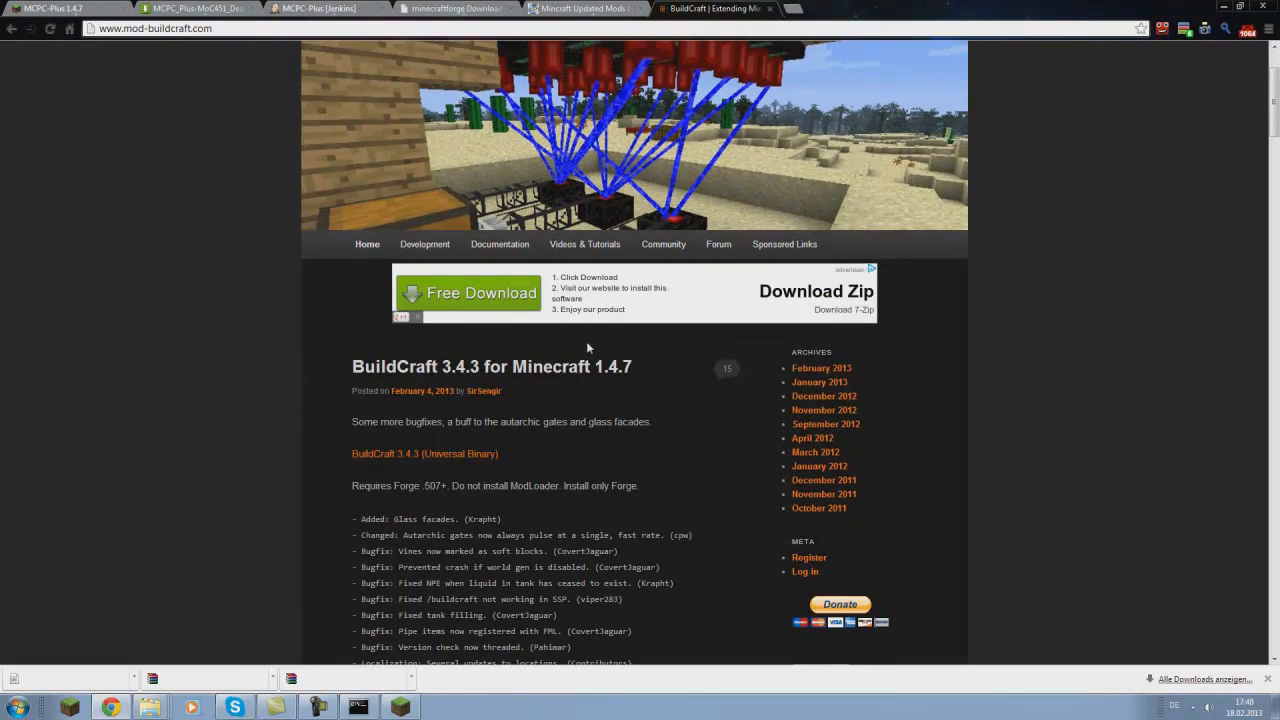
click(499, 376)
scroll(308, 536, down, 3)
click(538, 366)
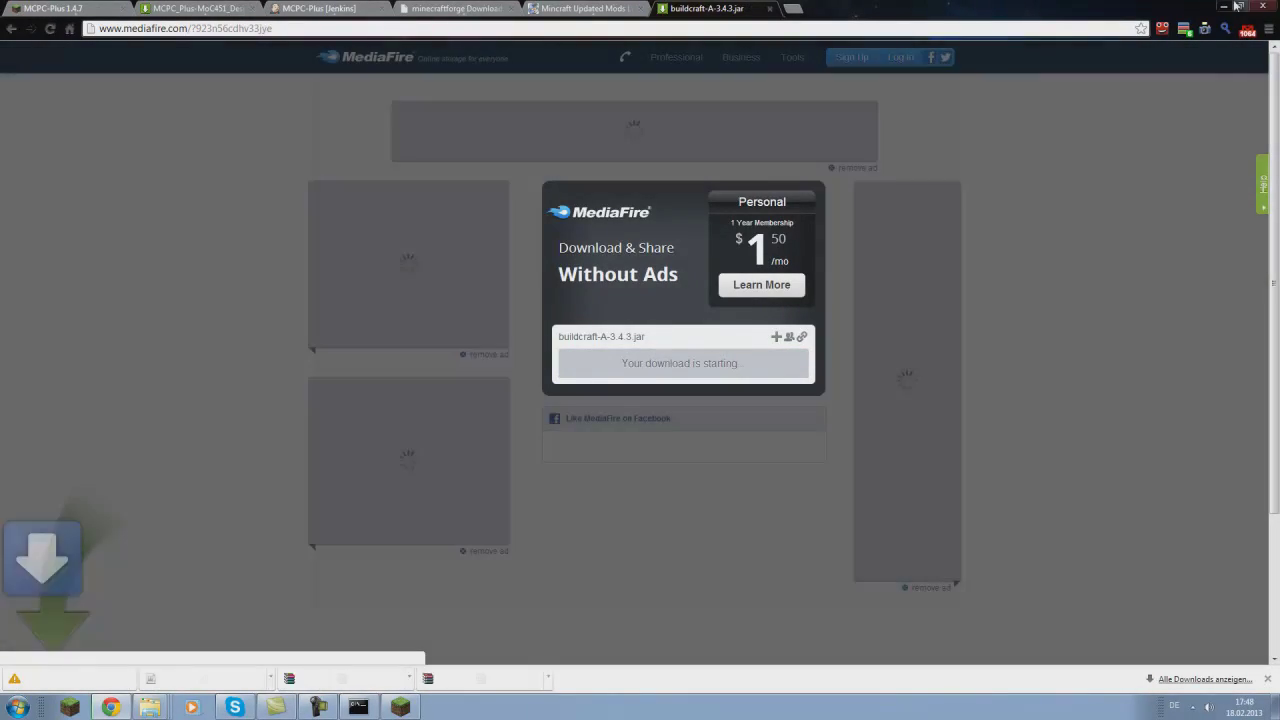
- Disconnect from the game, minimize the server console and bring up the client's and server's mods folders
click(653, 498)
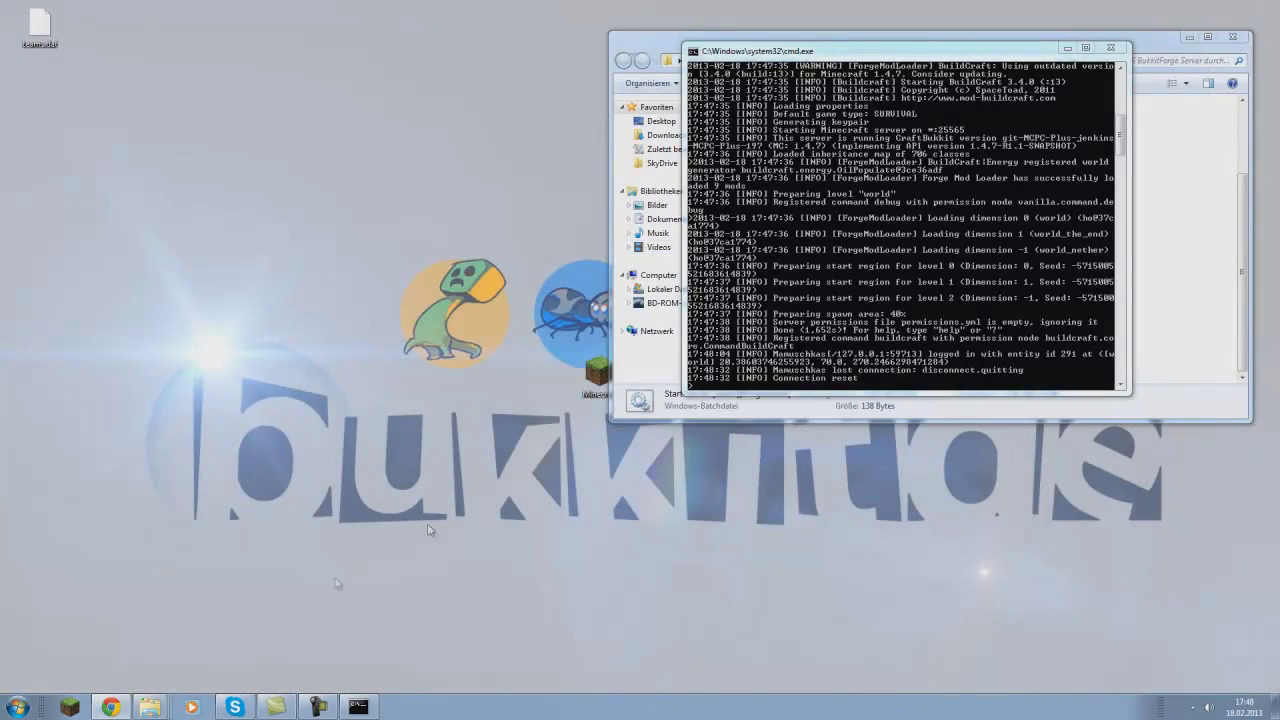
click(1067, 49)
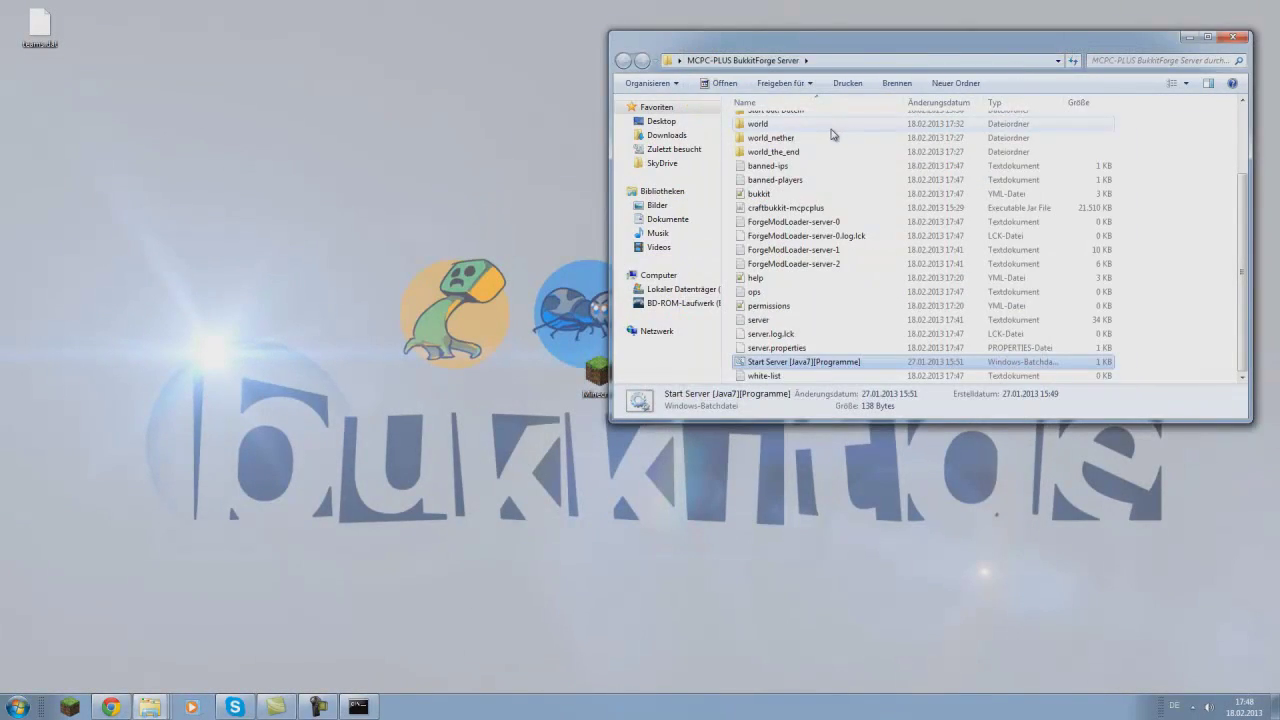
click(148, 706)
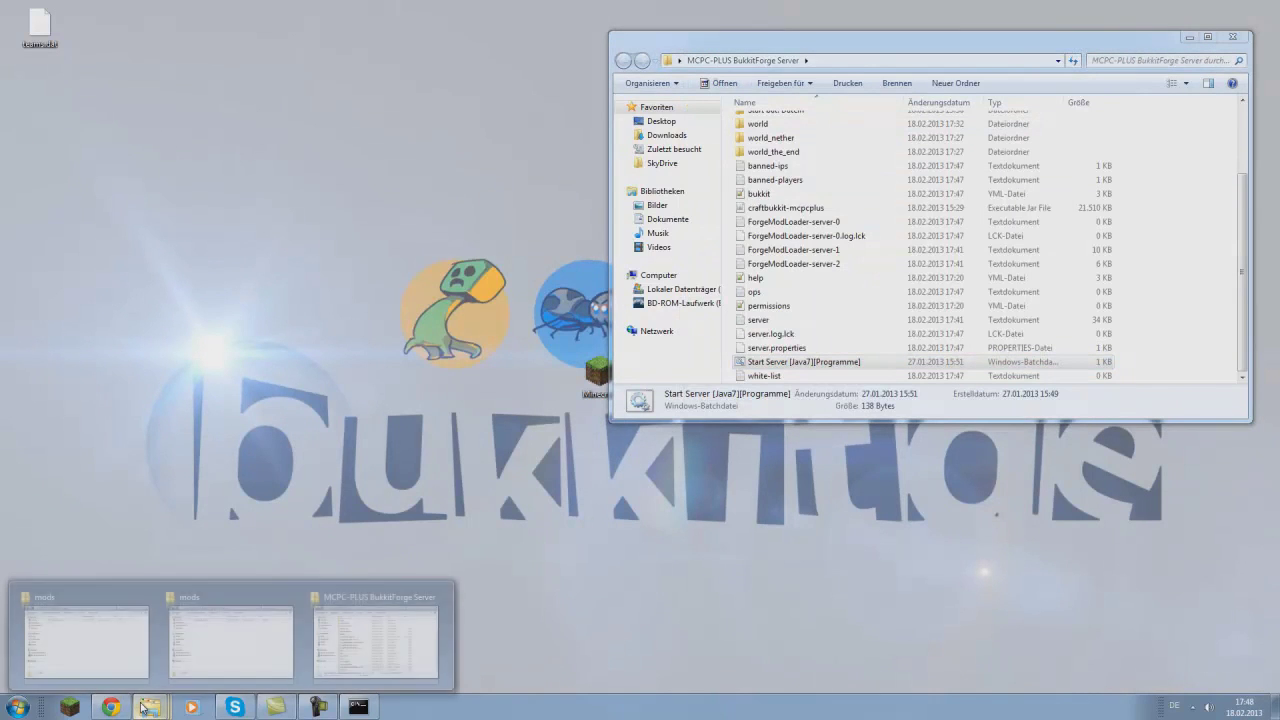
click(276, 626)
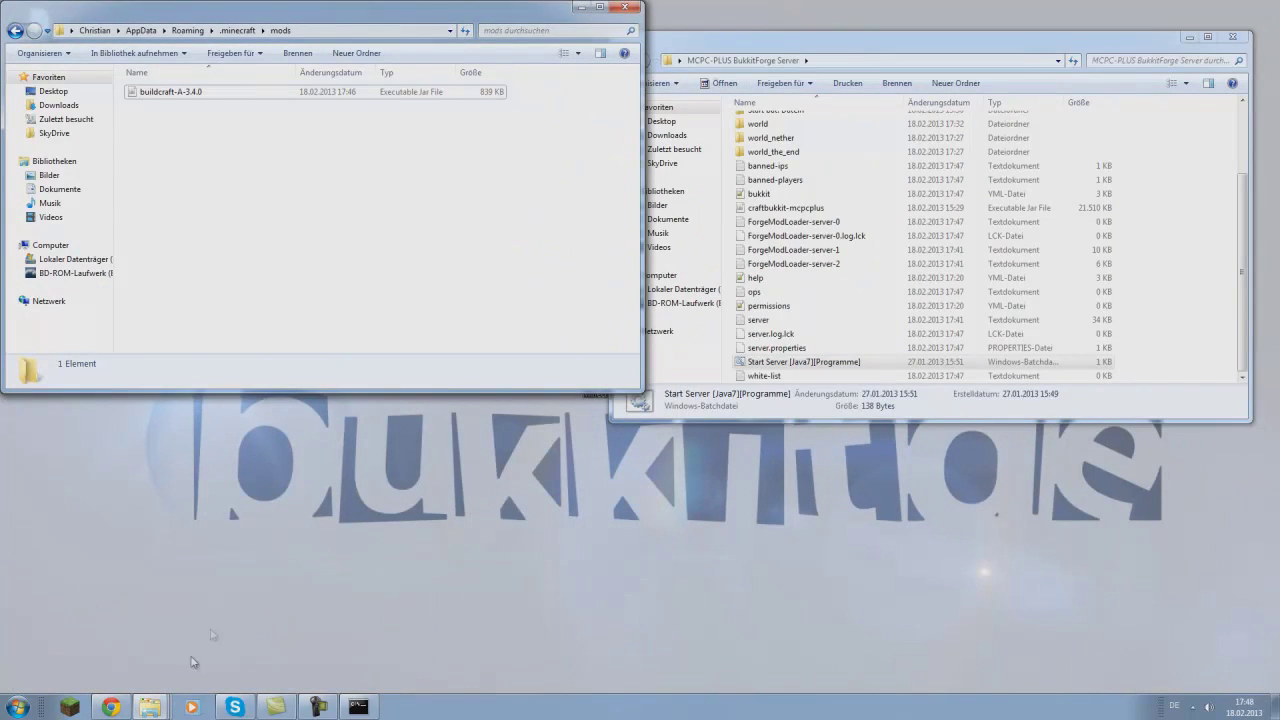
click(148, 706)
click(130, 660)
- Delete buildcraft-A-3.4.0 from the server's mods folder, closing the running server console and retrying the deletion
drag(879, 100, 423, 94)
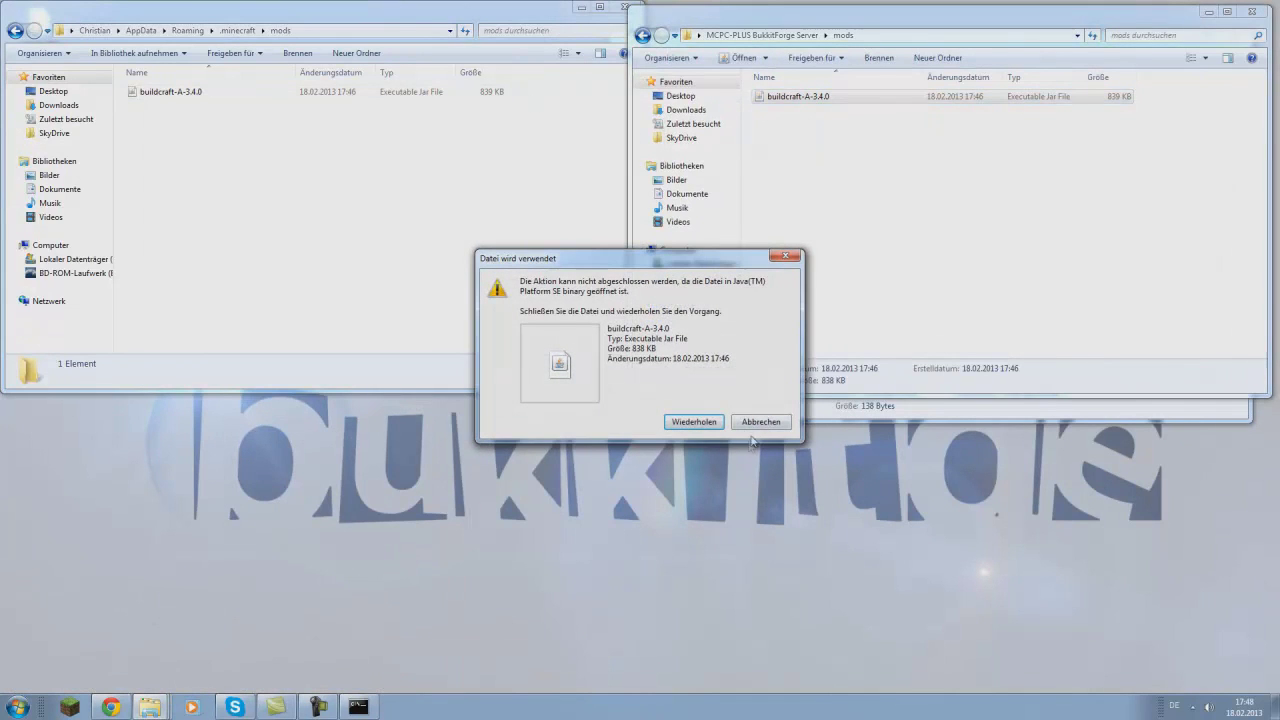
right_click(358, 706)
click(358, 706)
right_click(358, 706)
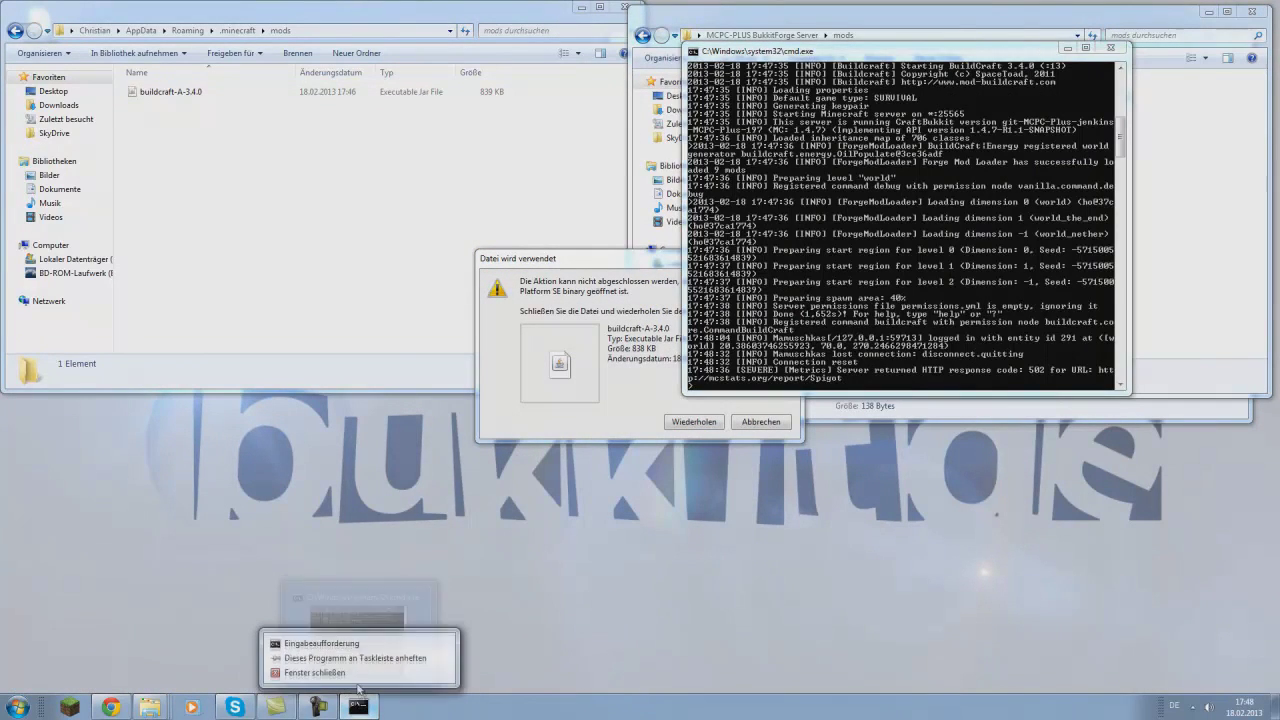
click(357, 672)
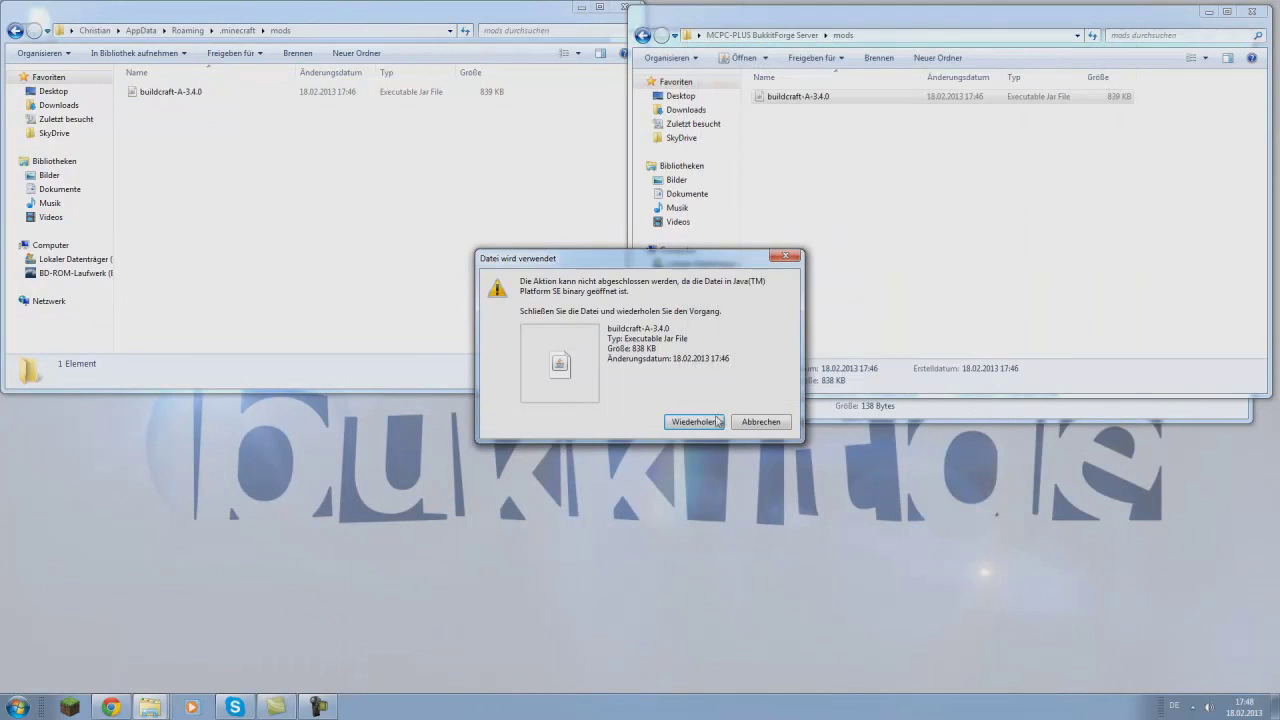
click(717, 421)
- Delete buildcraft-A-3.4.0 from the .minecraft mods folder and close the MCPC-PLUS BukkitForge Server folder window
click(166, 92)
key(Delete)
key(Return)
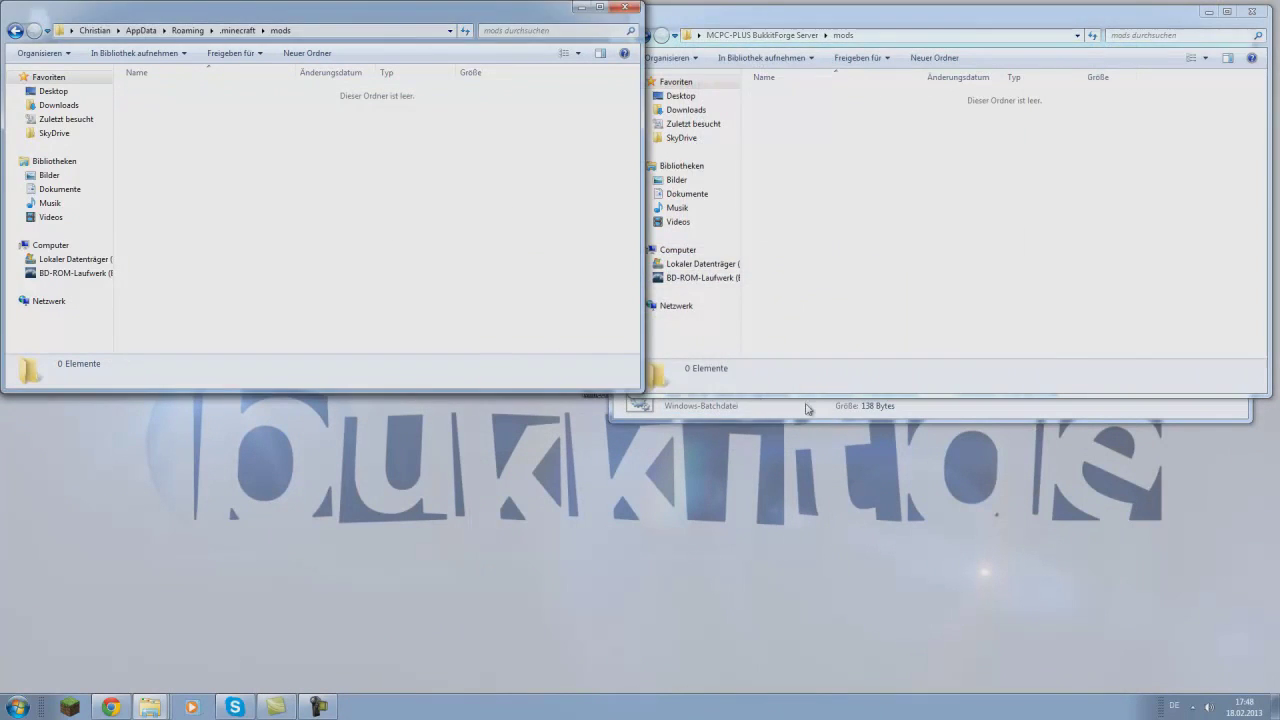
click(808, 407)
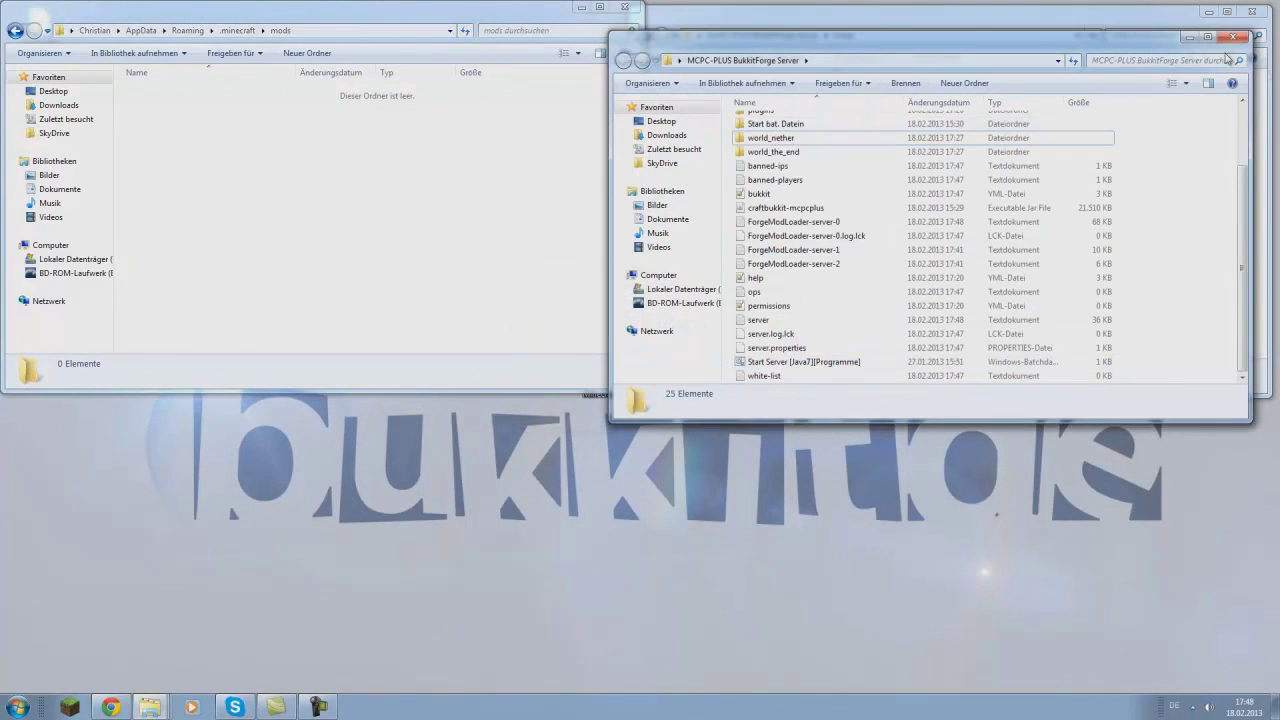
click(1234, 38)
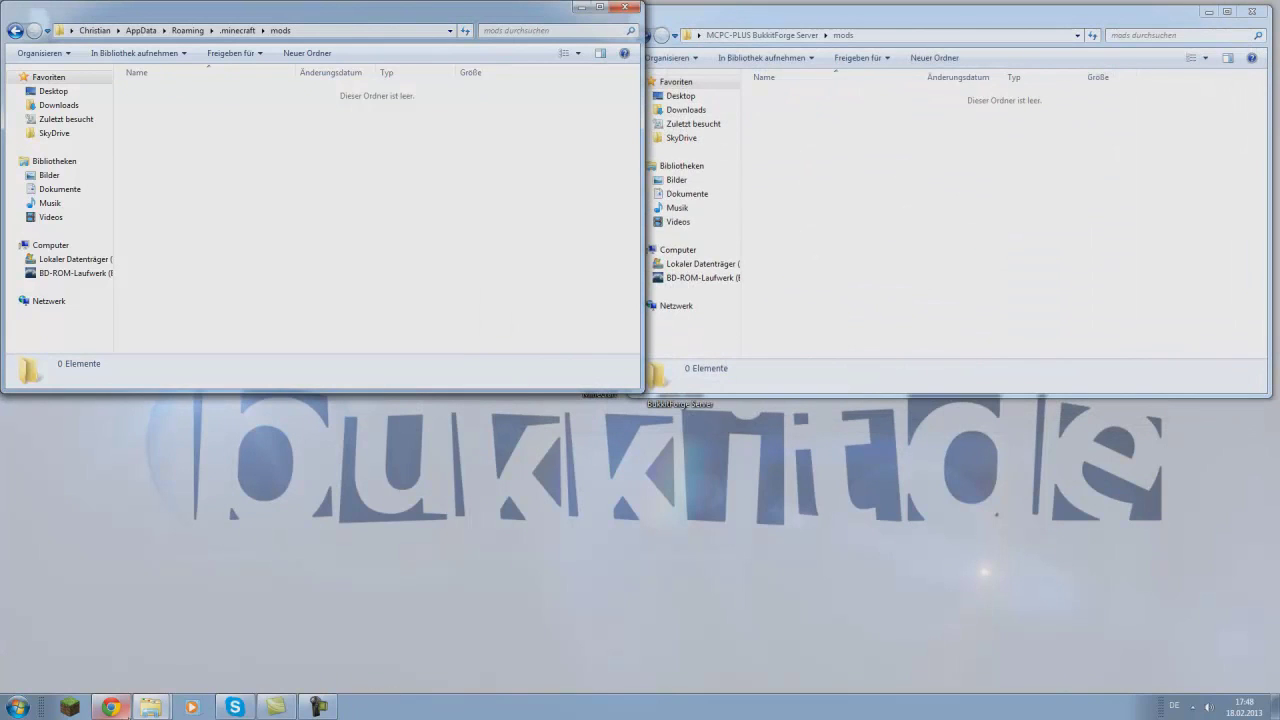
- Return to Chrome and keep the flagged buildcraft-A-3.4.3.jar download
click(110, 707)
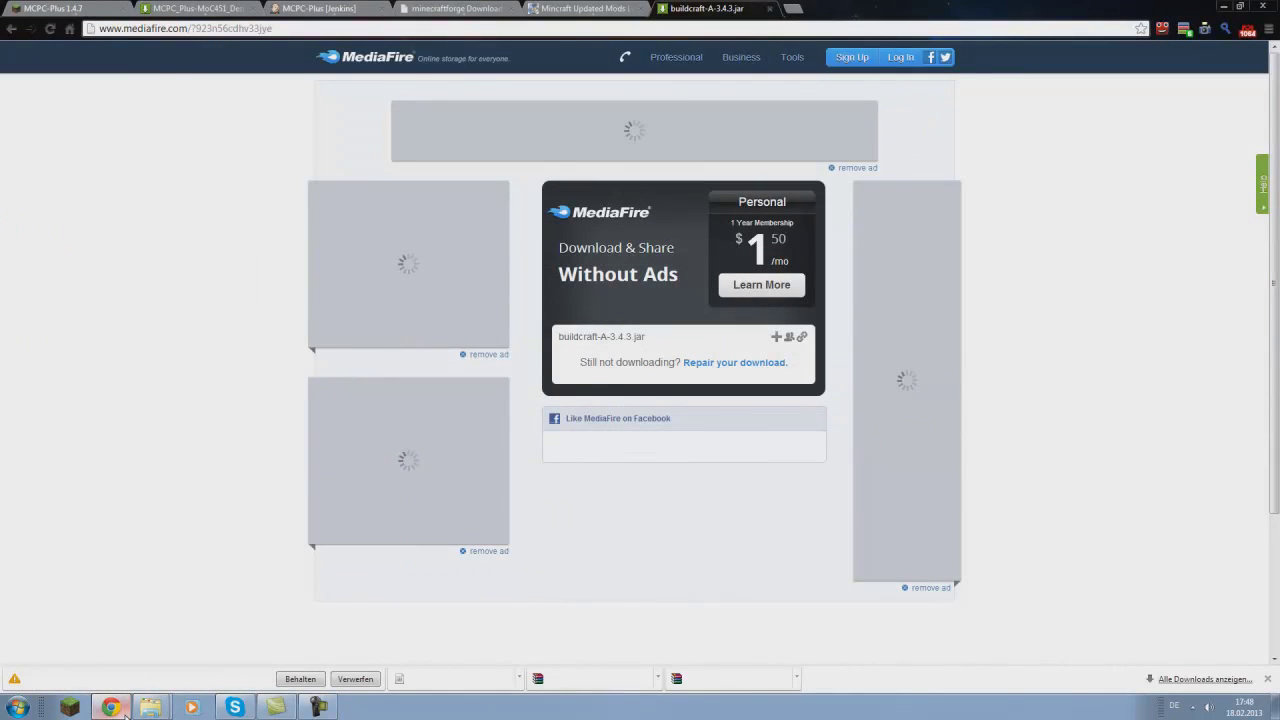
click(312, 679)
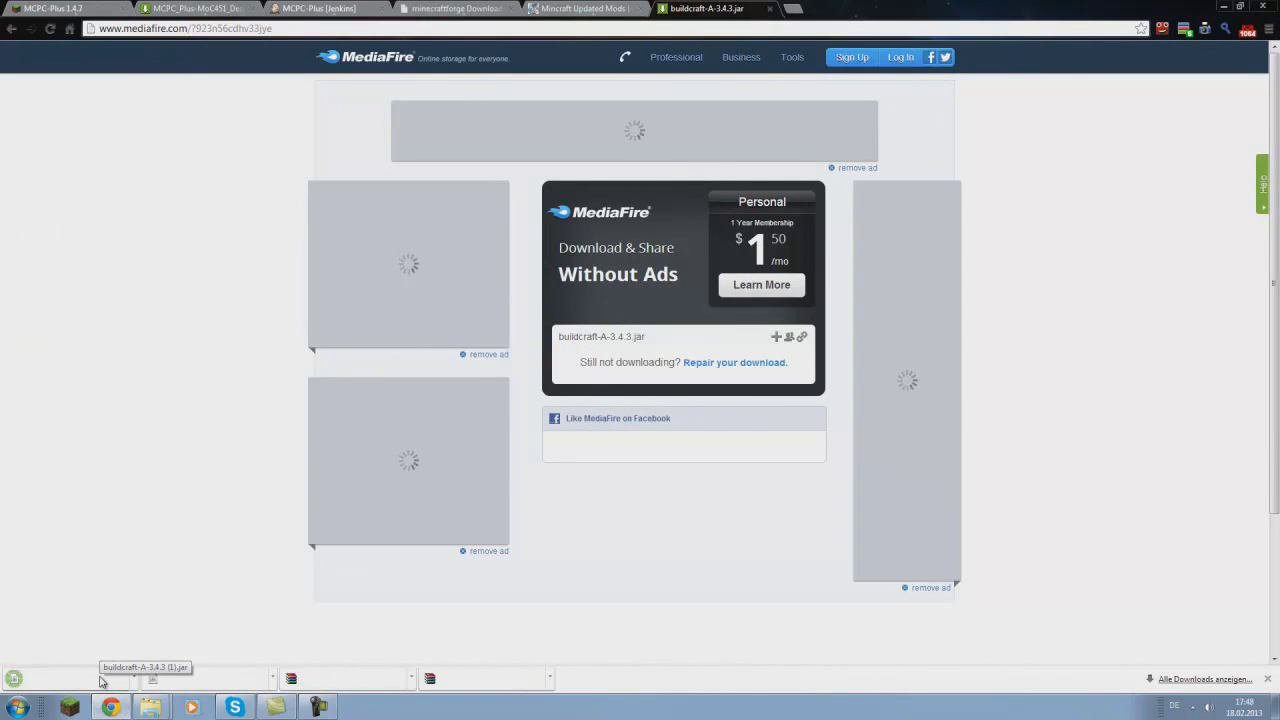
- Put the downloaded BuildCraft 3.4.3 jar into the .minecraft mods folder and rename it to buildcraft-A-3.4.3
click(1224, 6)
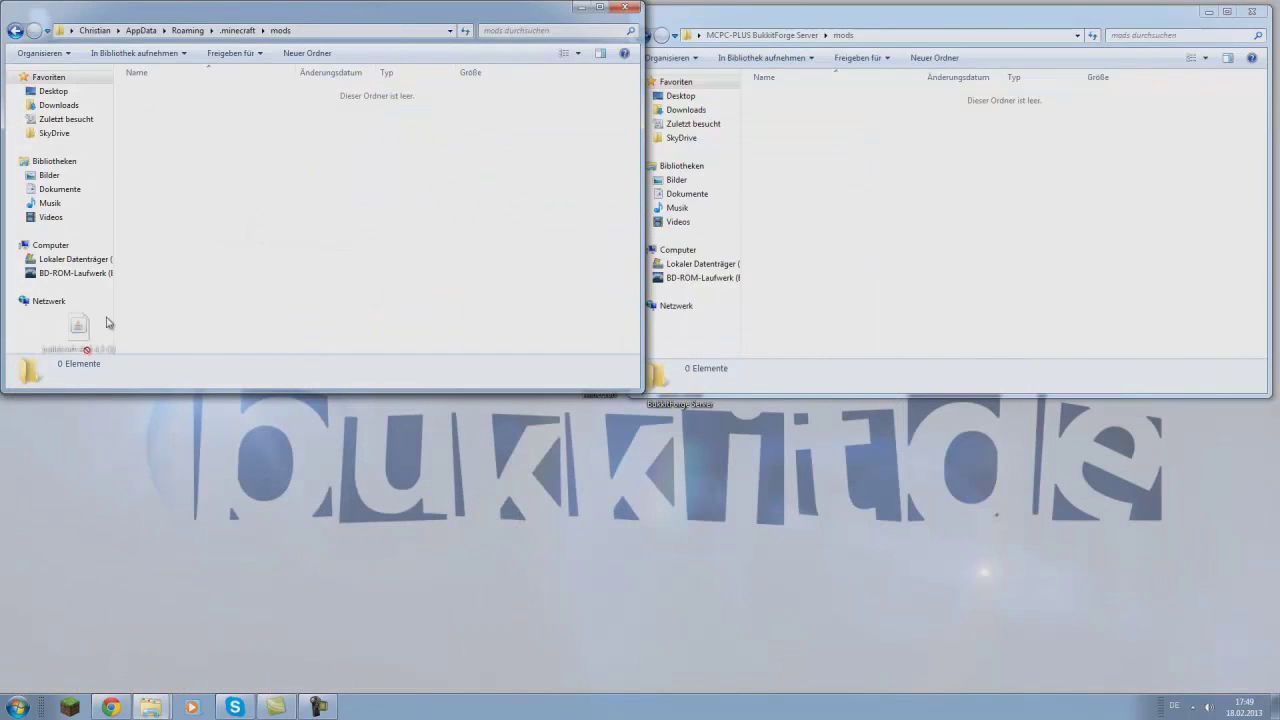
key(ctrl+v)
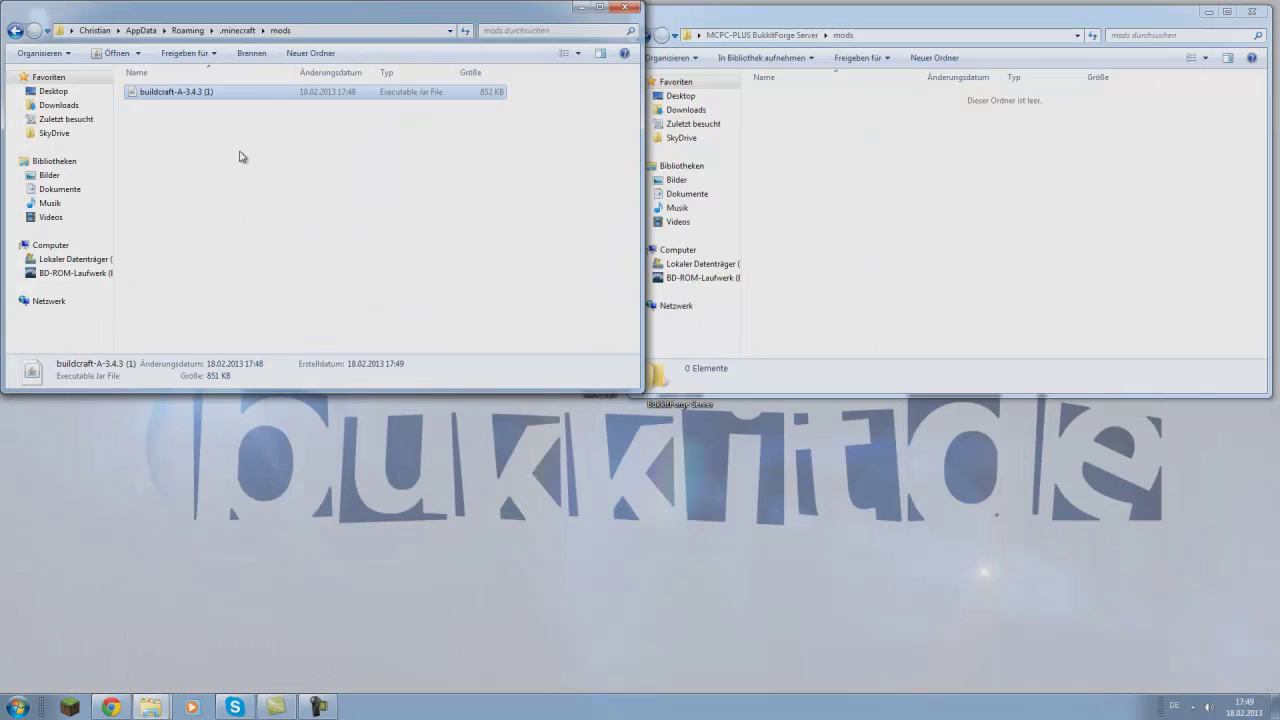
right_click(230, 92)
click(270, 350)
key(Escape)
right_click(226, 97)
click(268, 350)
click(218, 91)
key(Return)
key(F2)
key(Return)
- Copy buildcraft-A-3.4.3 from the .minecraft mods folder into the MCPC-PLUS BukkitForge Server's mods folder
key(ctrl+c)
click(949, 174)
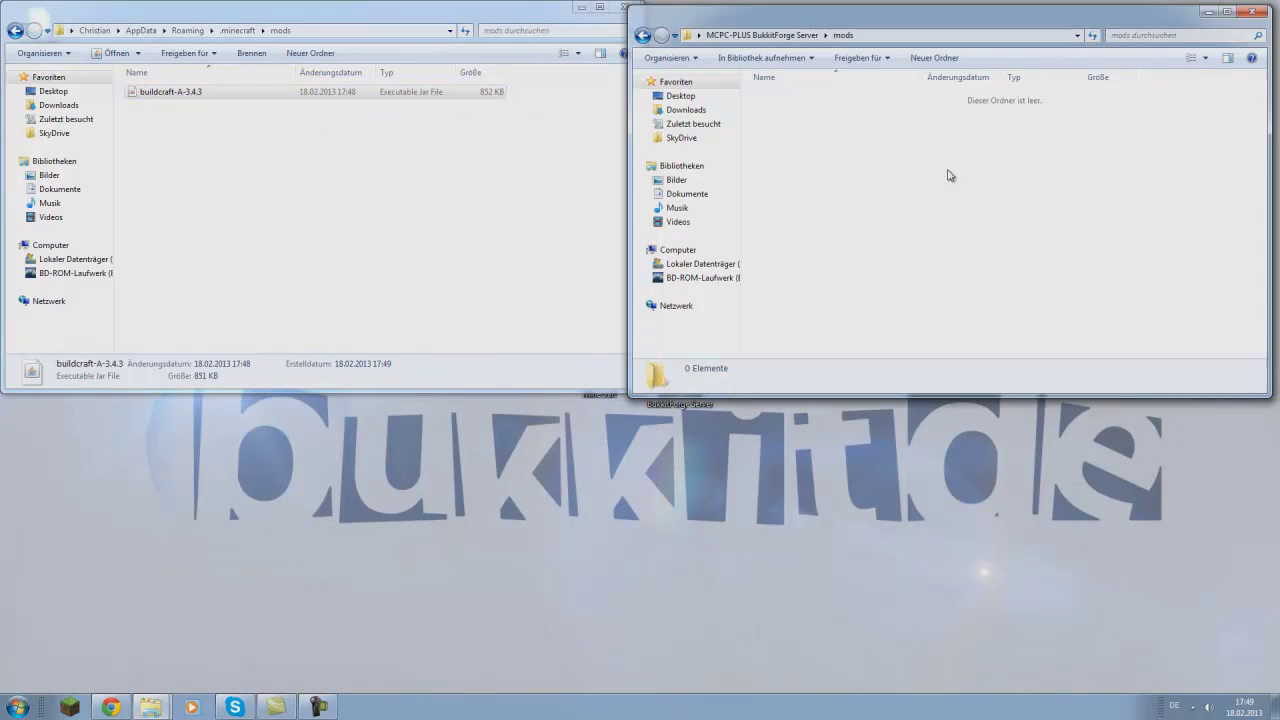
key(ctrl+v)
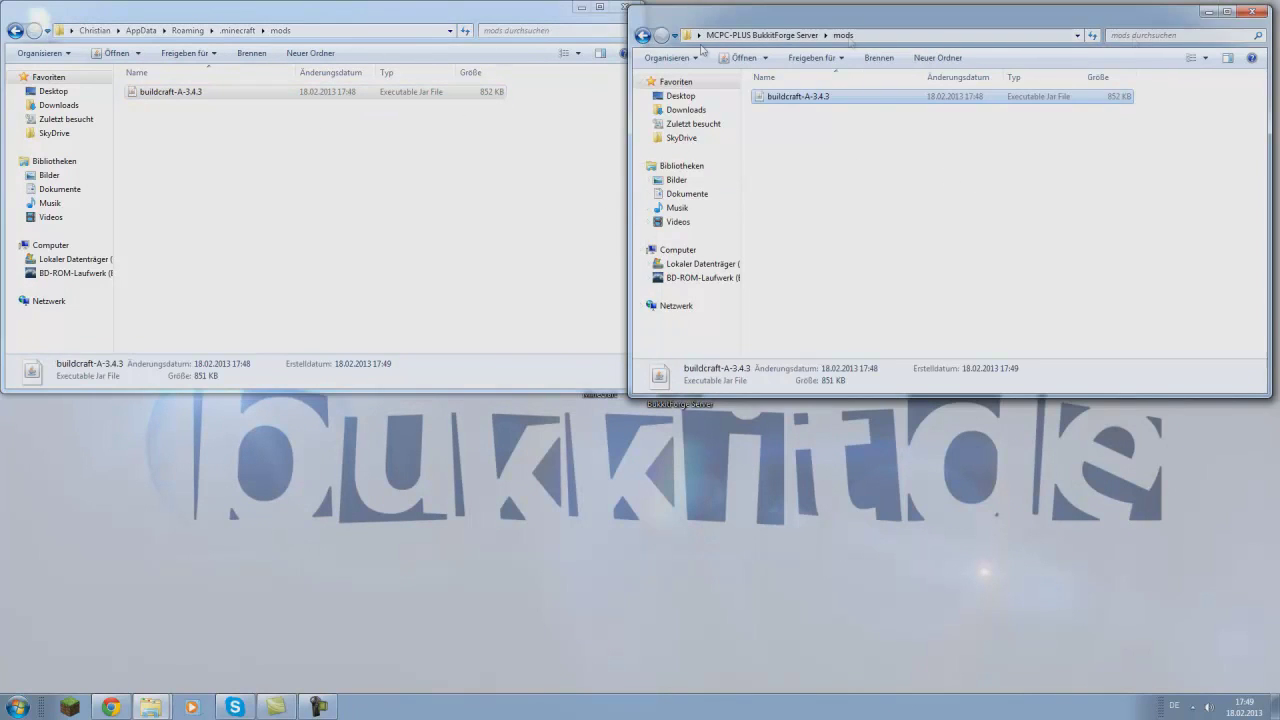
- Go up to the MCPC-PLUS BukkitForge Server folder and run the Start Server [Java7][Programme] batch file
click(760, 35)
scroll(795, 330, down, 2)
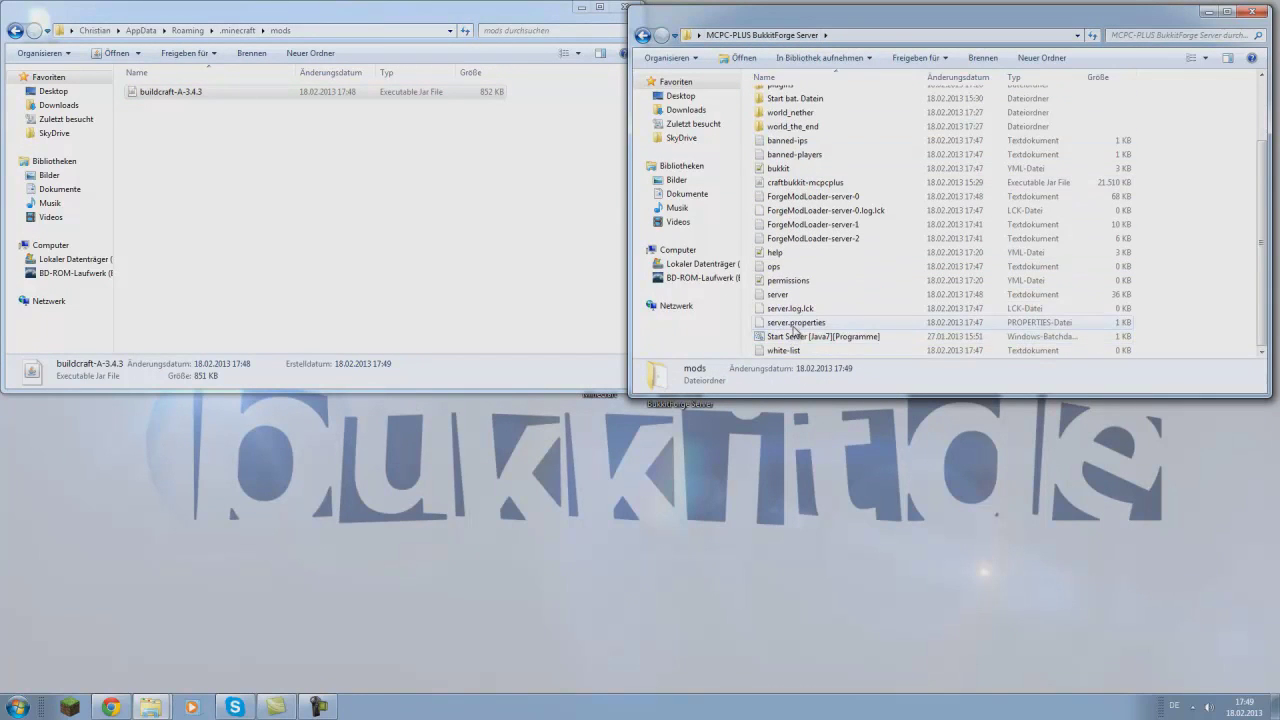
double_click(795, 334)
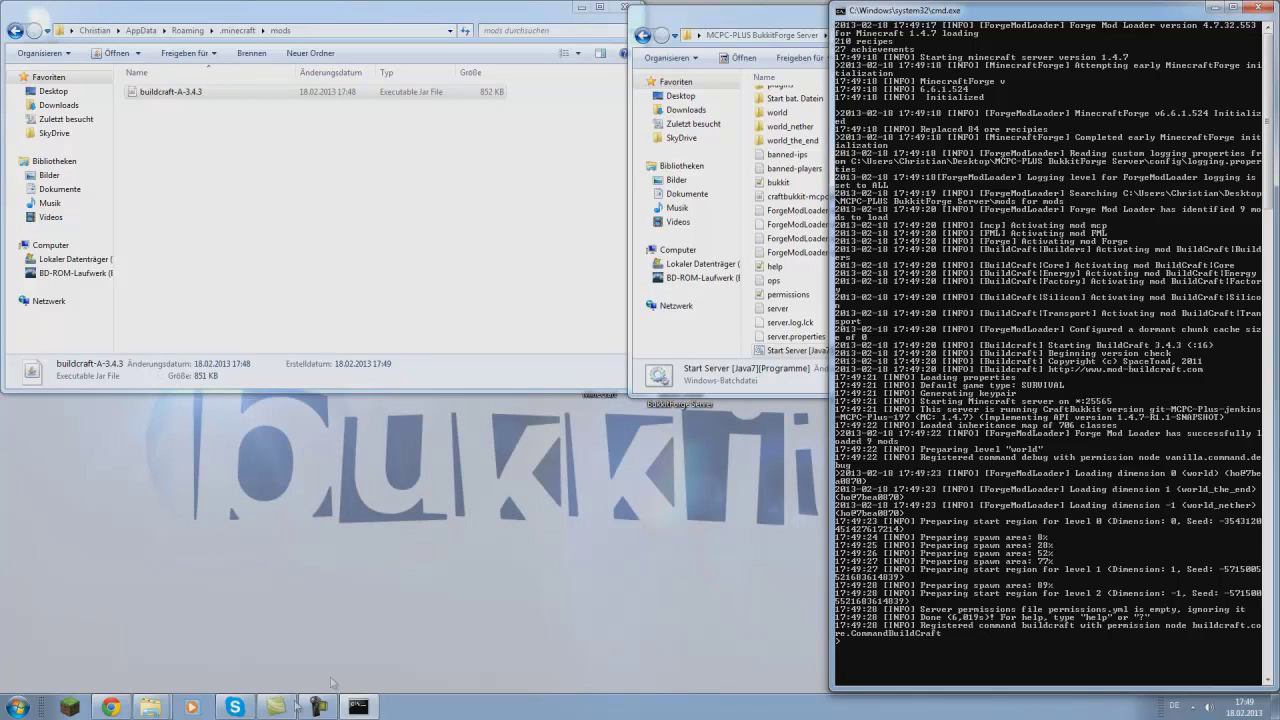
- Launch Minecraft.exe from the desktop, allow it to run and log in with the remembered account
double_click(795, 350)
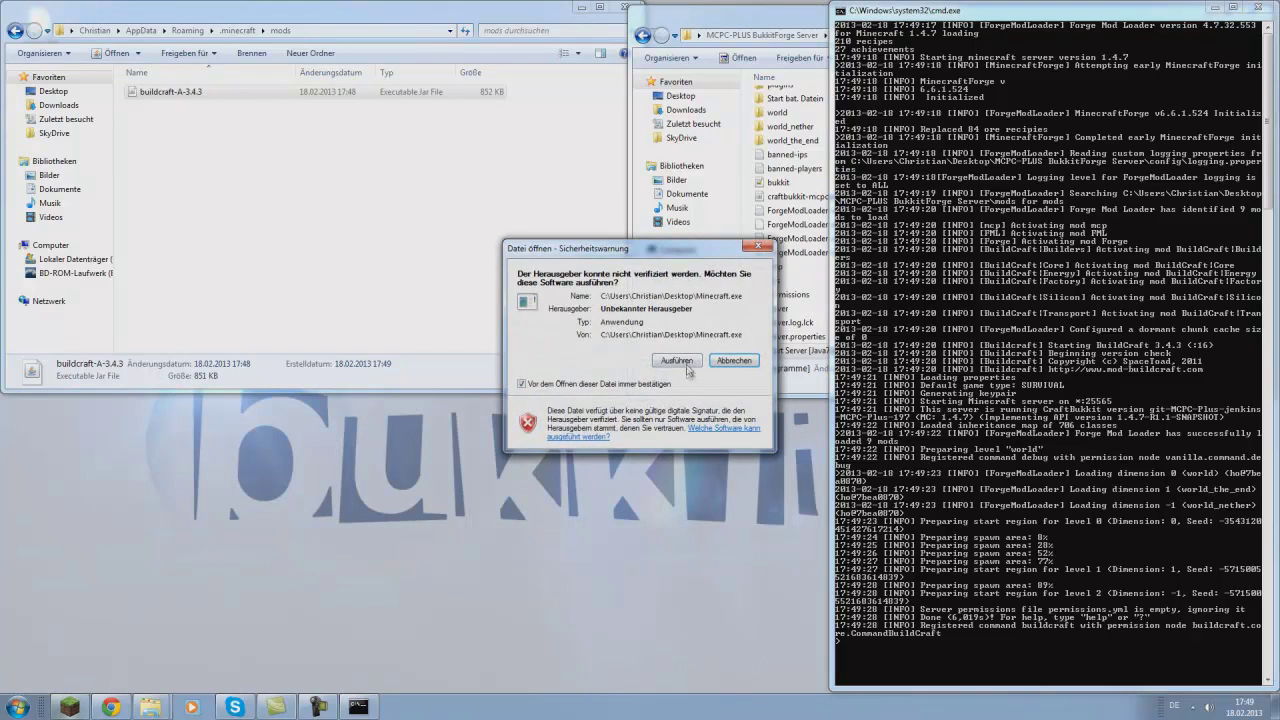
click(688, 366)
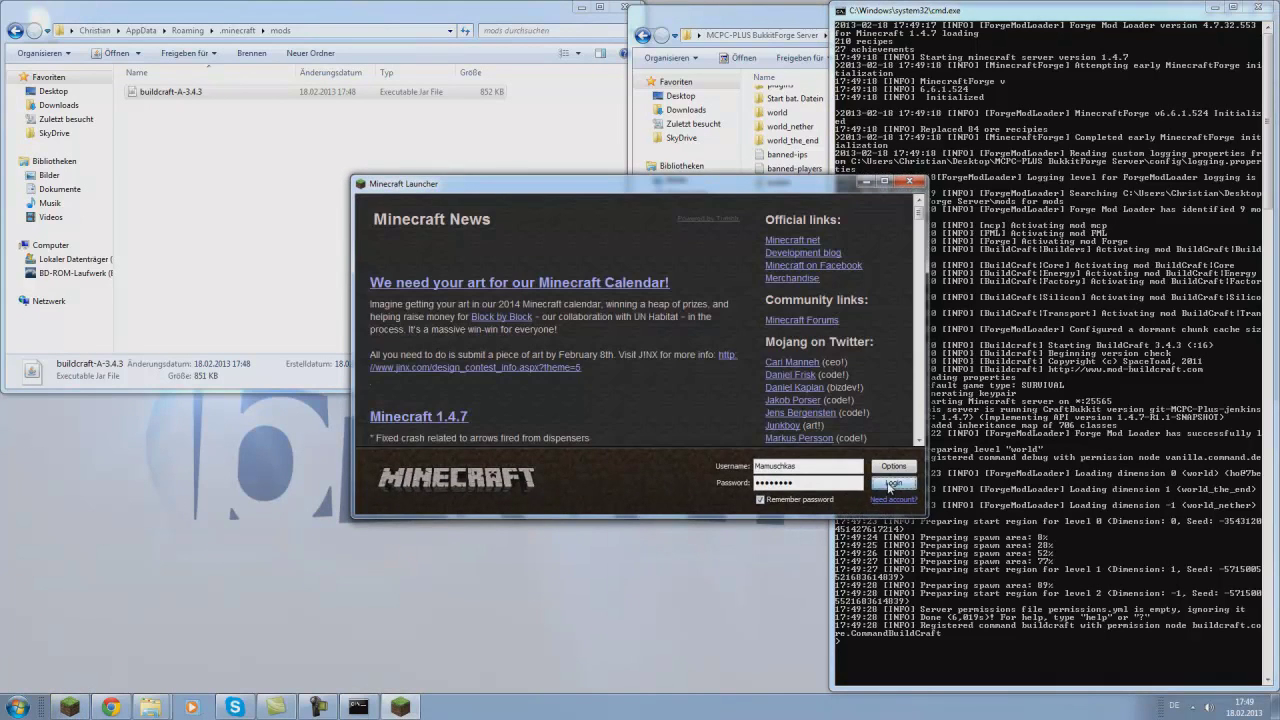
click(887, 482)
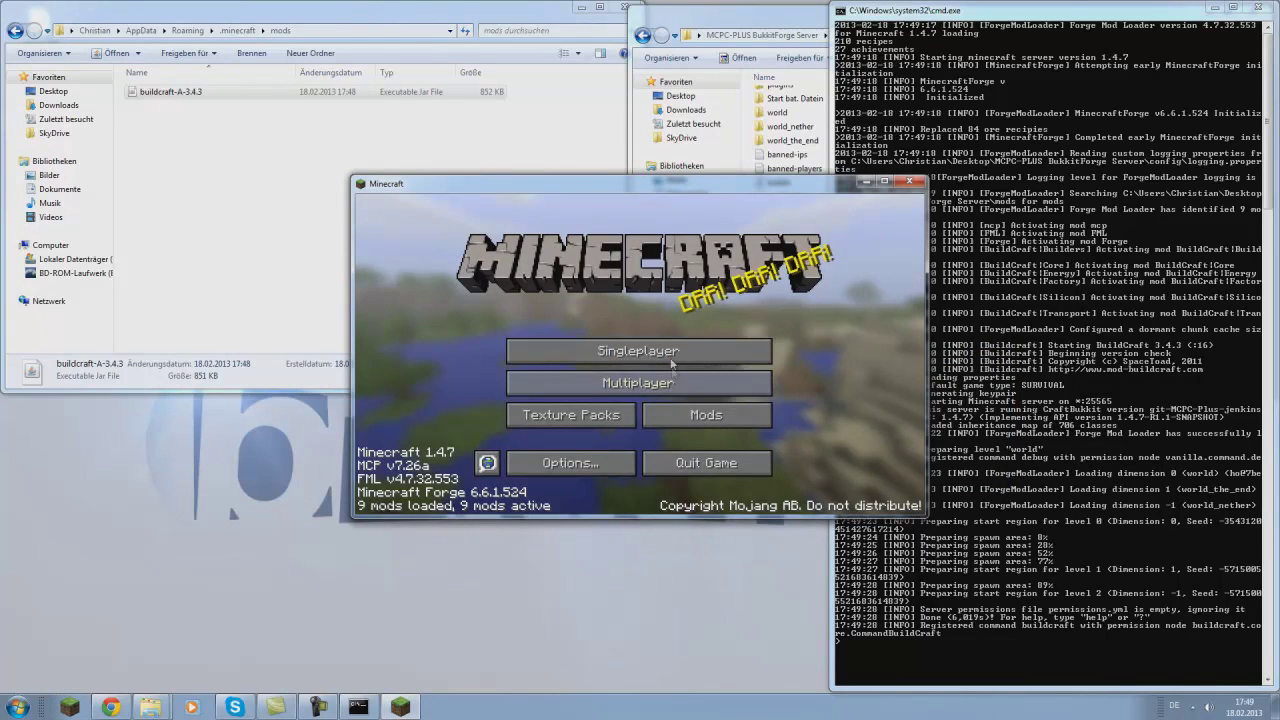
- Join the multiplayer server at localhost through a direct connection
click(614, 382)
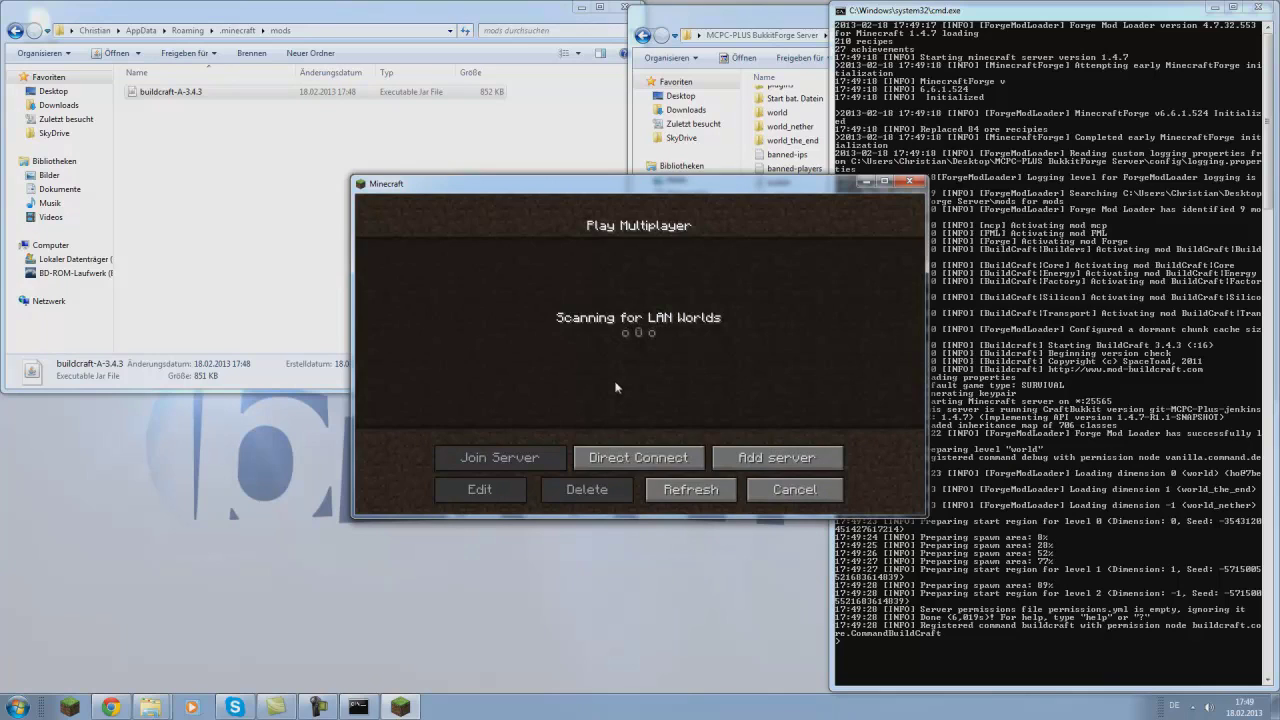
click(652, 454)
text(localhost)
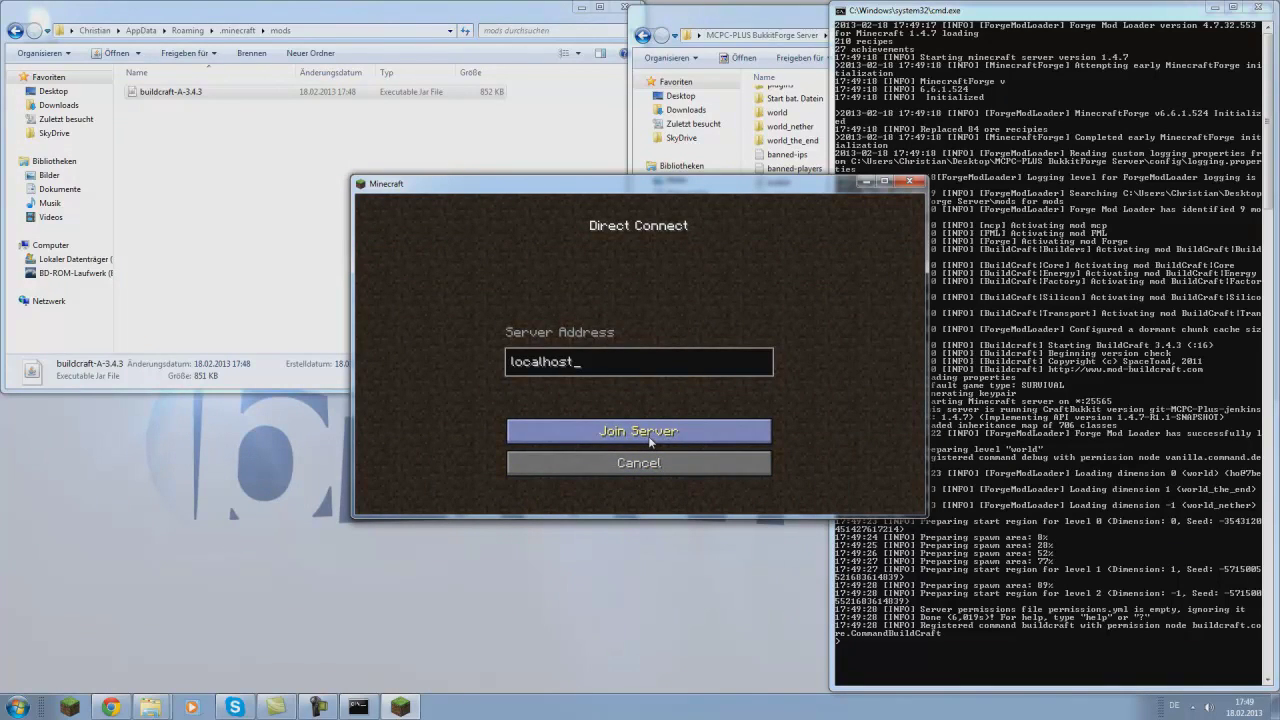
click(650, 431)
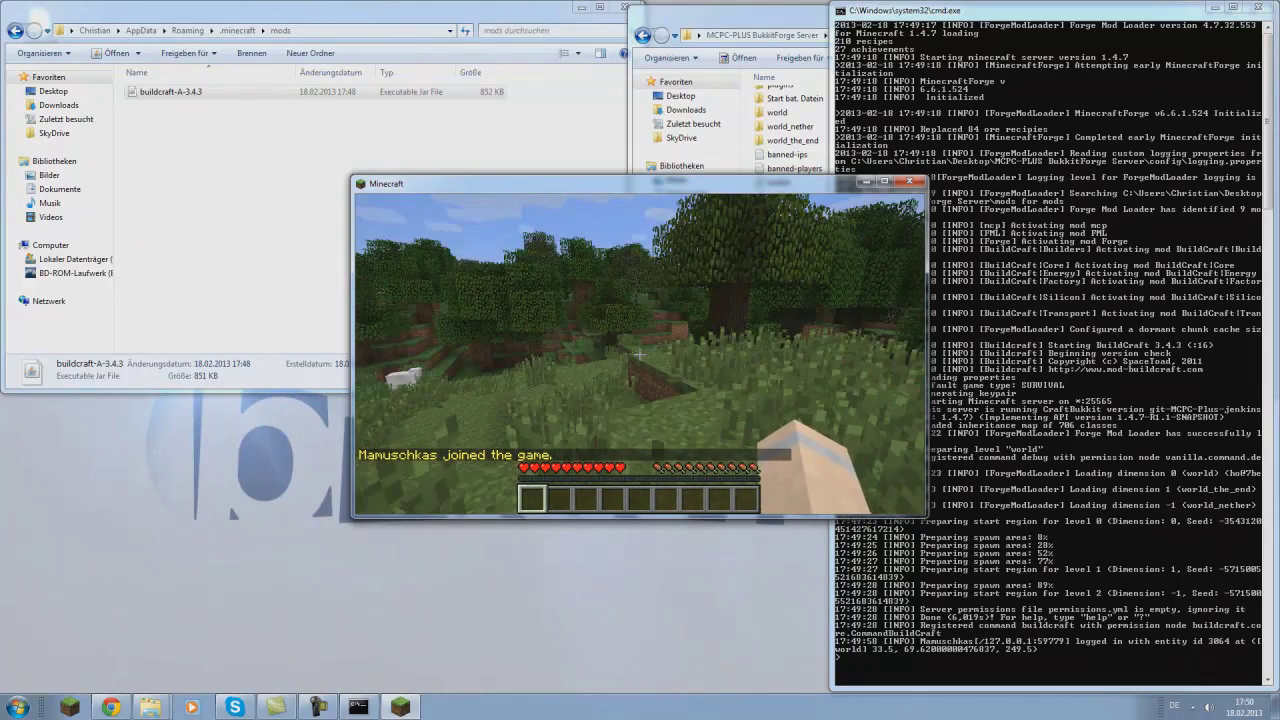
- Change the game's language to German in the in-game options
key(Escape)
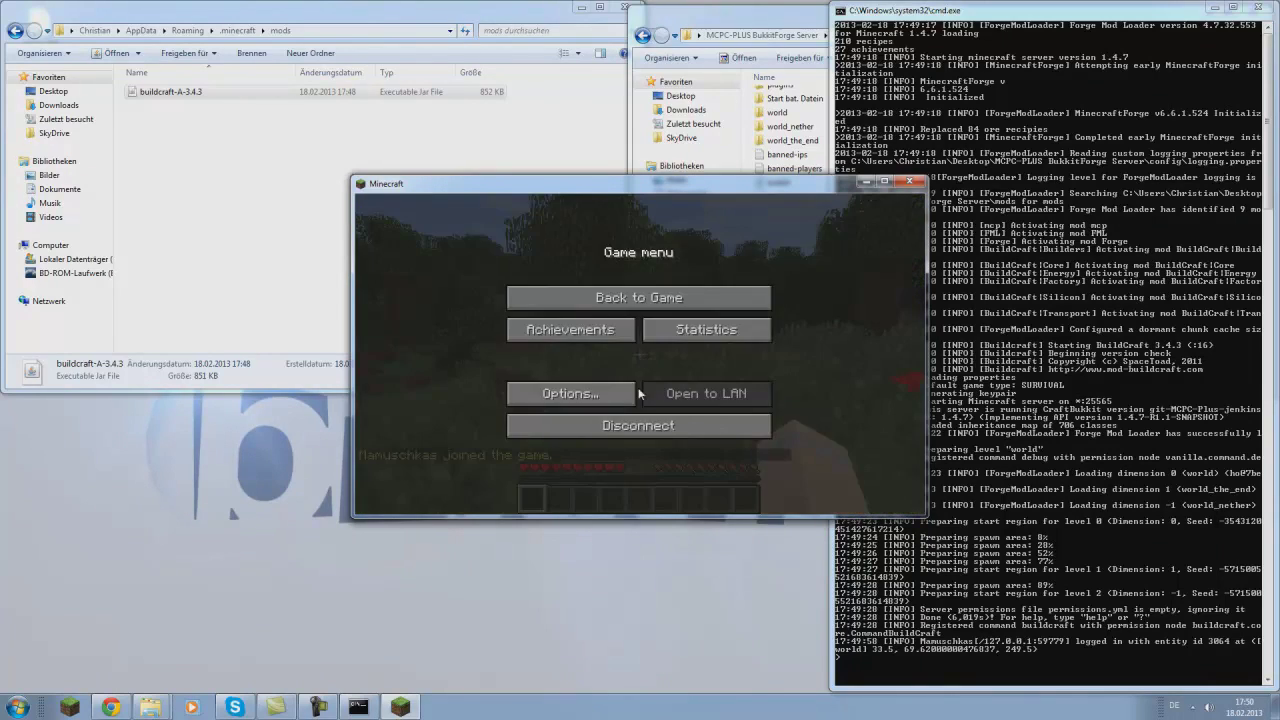
click(611, 398)
click(600, 410)
click(600, 420)
click(605, 476)
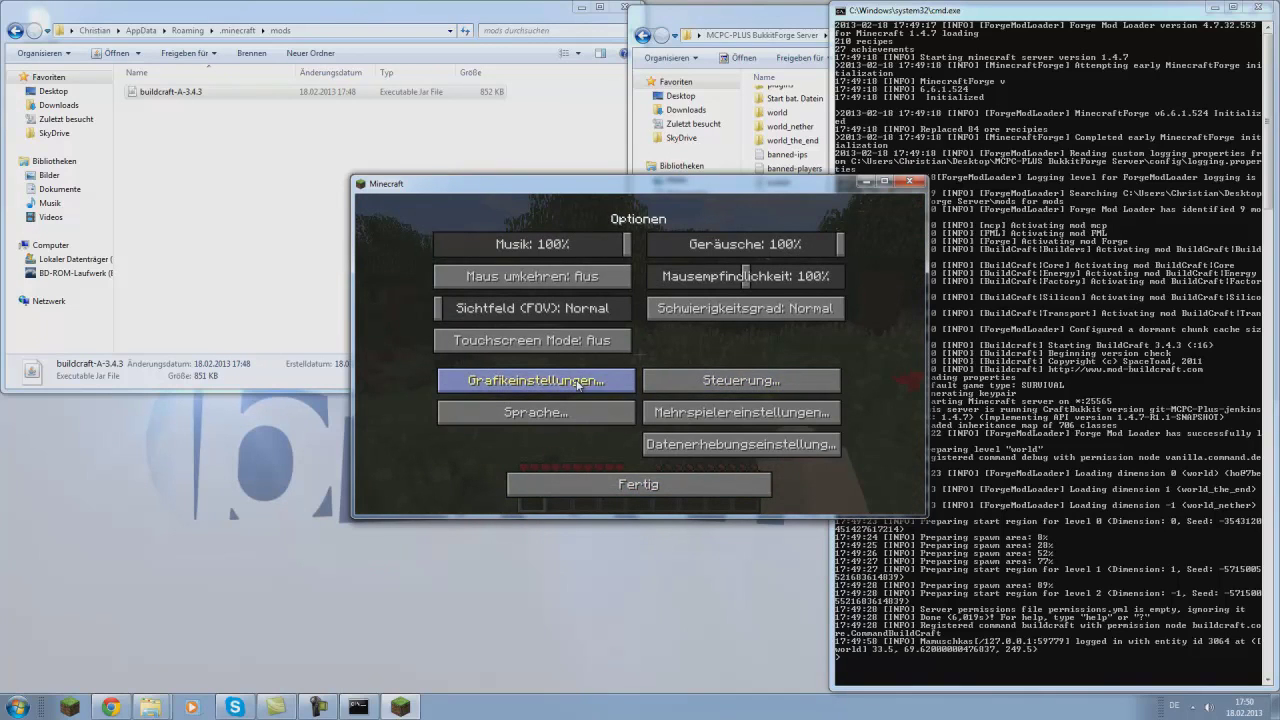
- Rebind keys in the control settings, assigning Tab to the inventory, Return to chat and Backslash to the player list
click(703, 388)
scroll(529, 410, down, 1)
scroll(529, 410, down, 1)
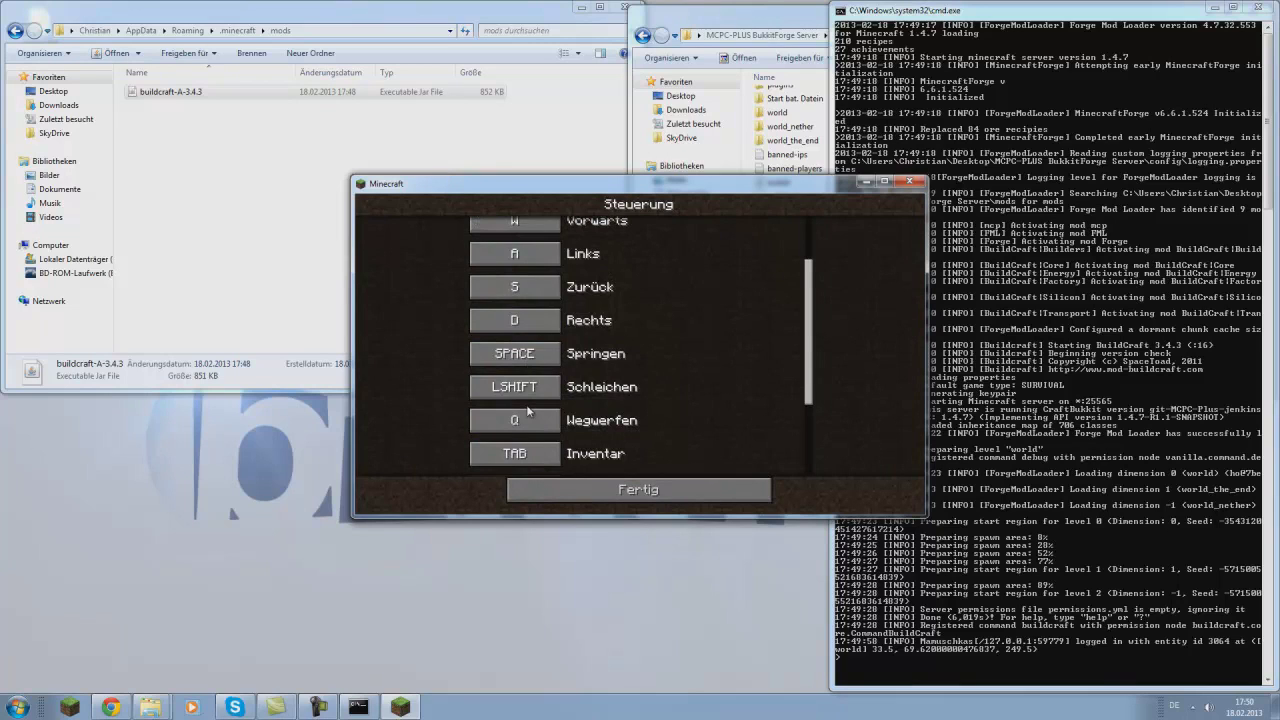
scroll(529, 410, up, 2)
scroll(529, 410, down, 4)
click(527, 404)
key(Tab)
click(535, 376)
key(backslash)
click(537, 384)
key(Tab)
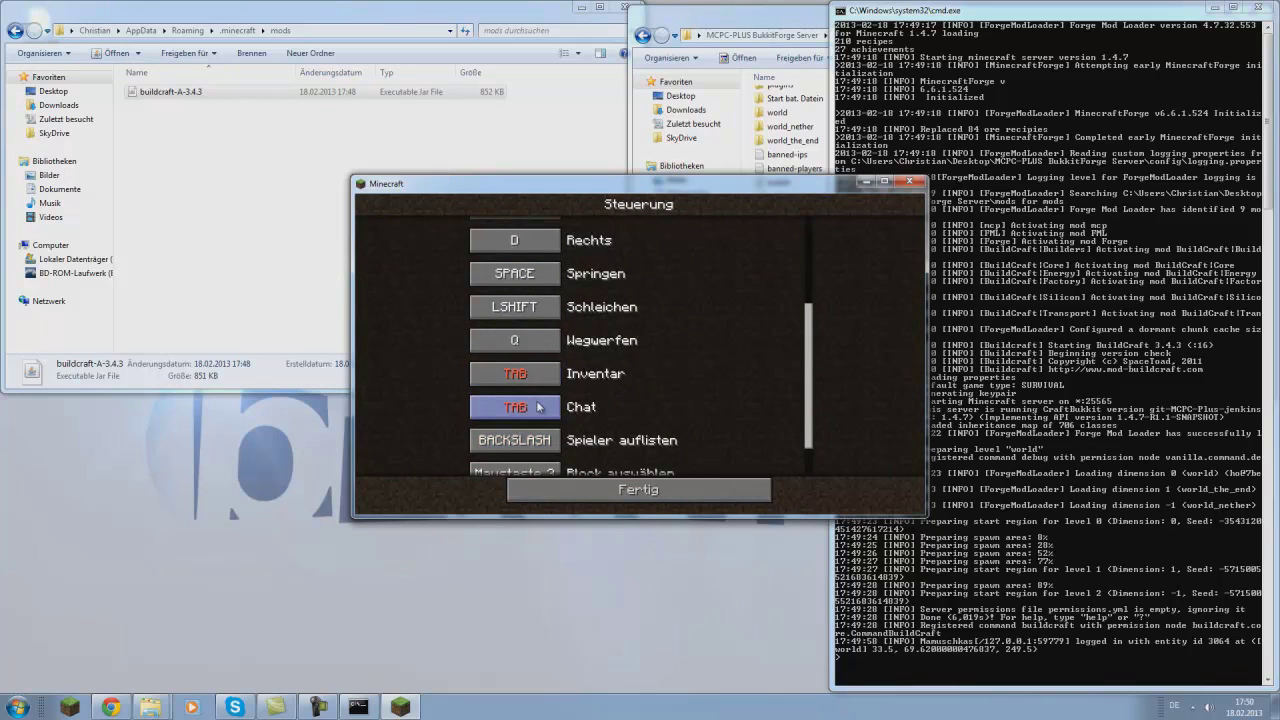
key(Return)
scroll(535, 415, down, 1)
click(532, 430)
key(backslash)
click(515, 324)
key(y)
click(656, 492)
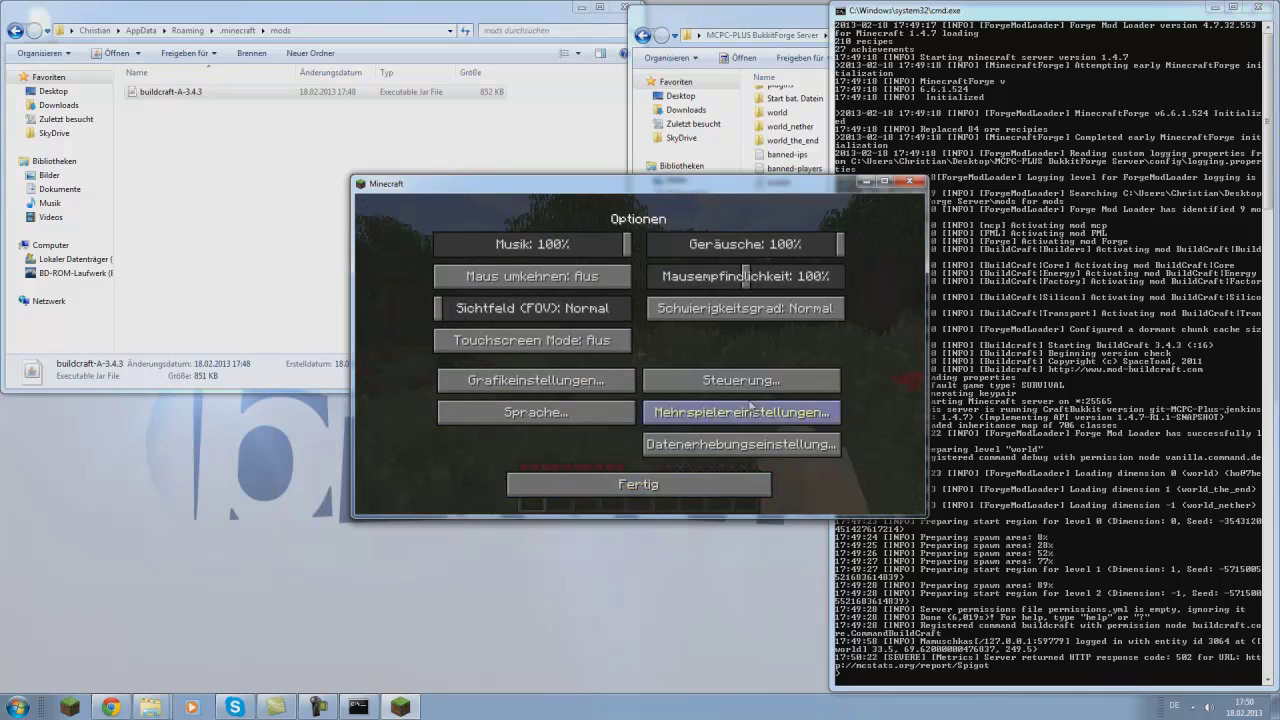
- Return to the game, open the inventory and set the player to gamemode 1 from the server console
key(Escape)
key(e)
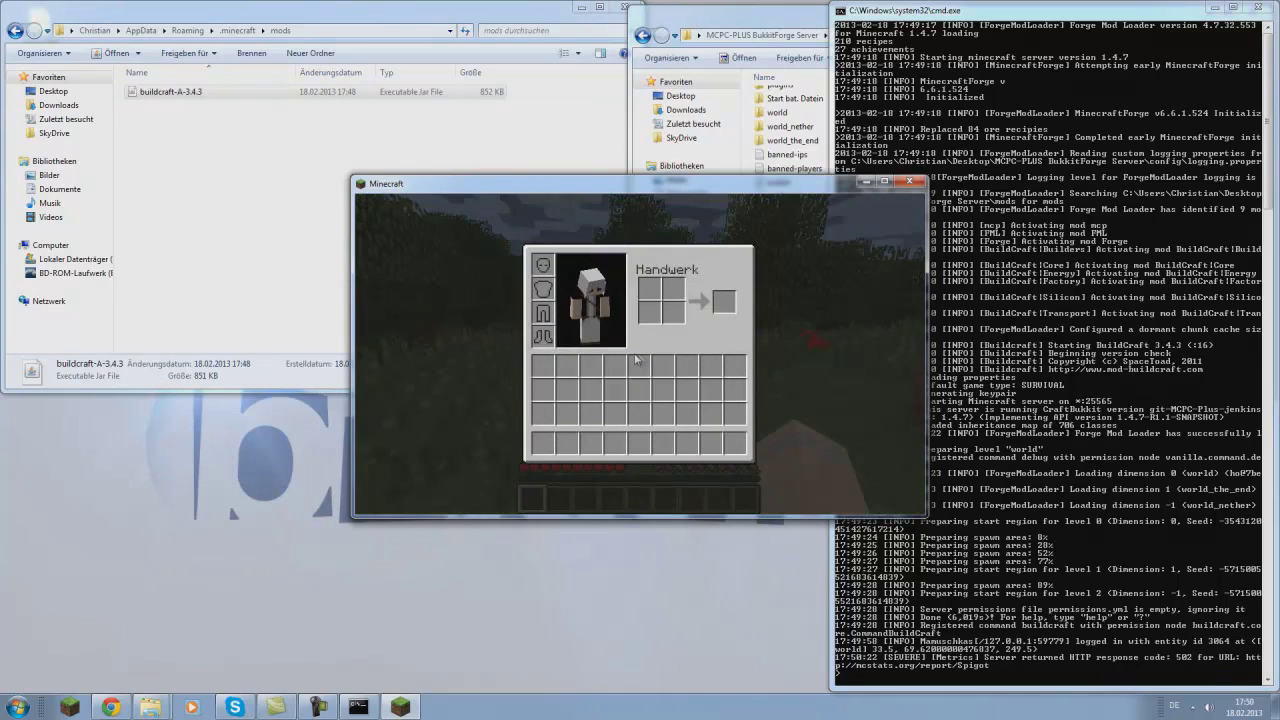
click(1172, 538)
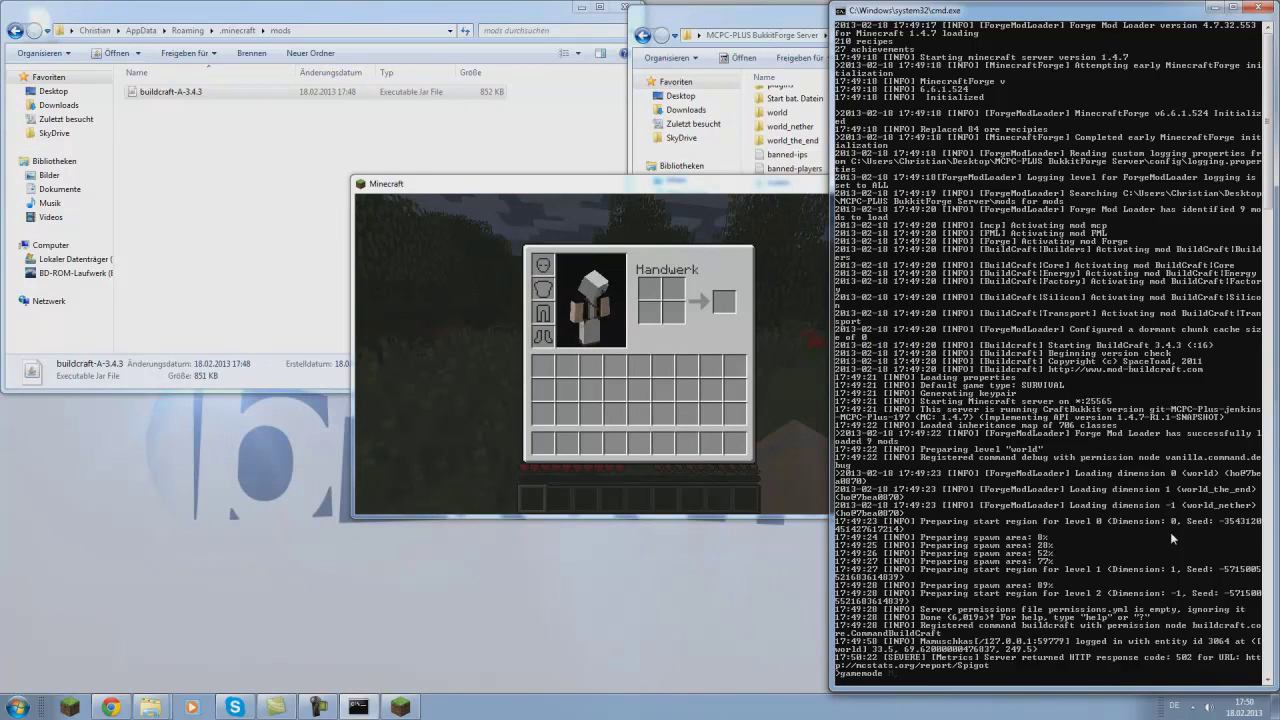
text(gamemode 1 Manuschkas)
key(Return)
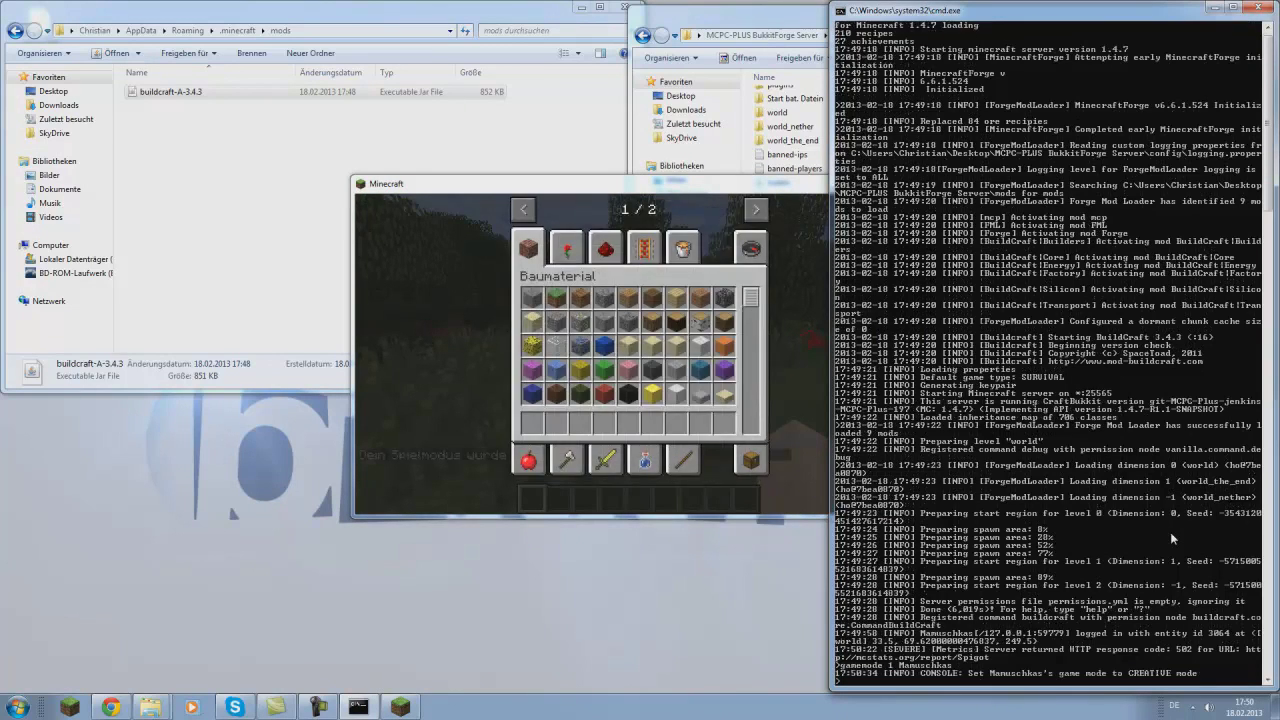
- Show the BuildCraft category on the second page of the creative inventory and maximize the Minecraft window
click(477, 310)
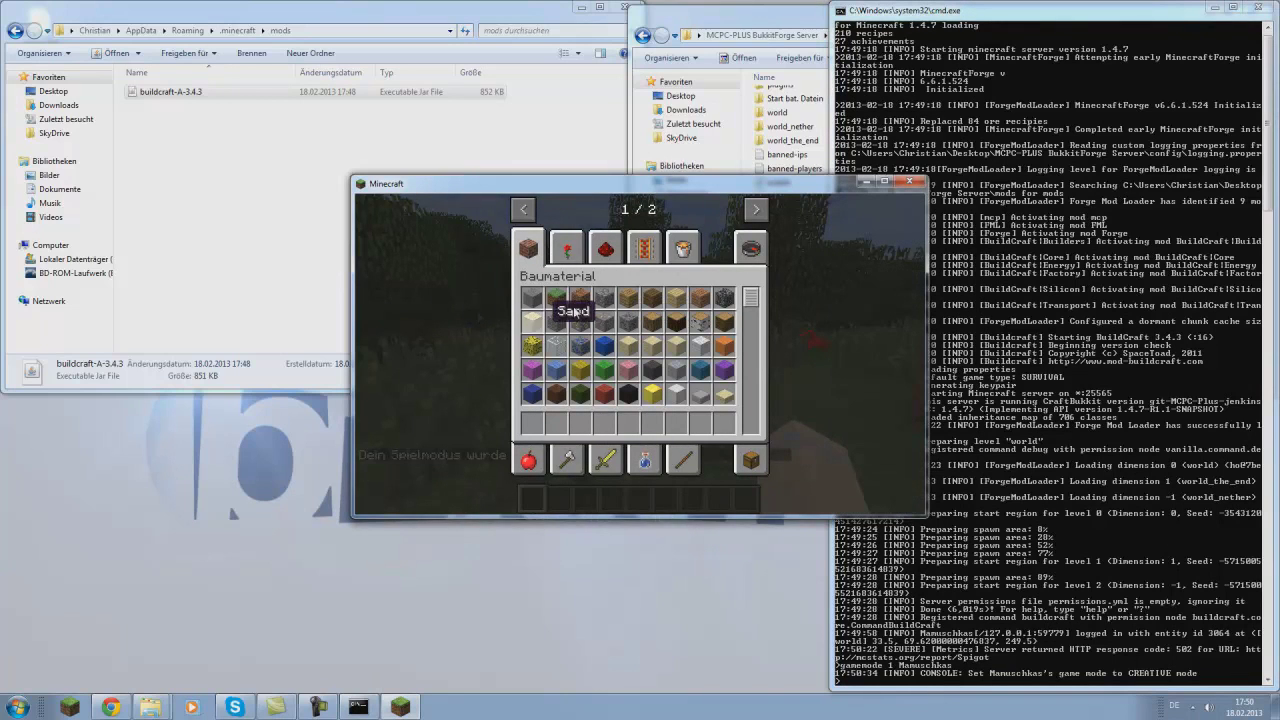
click(758, 251)
drag(750, 298, 705, 214)
click(755, 210)
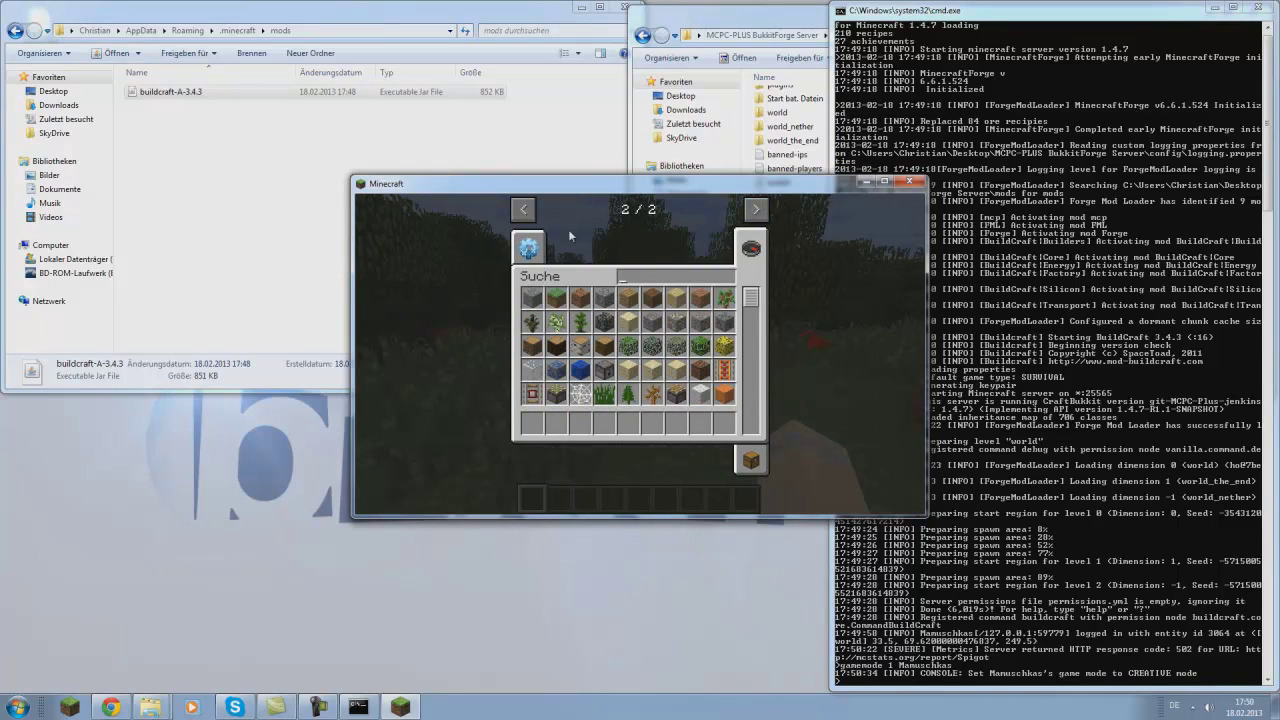
click(528, 248)
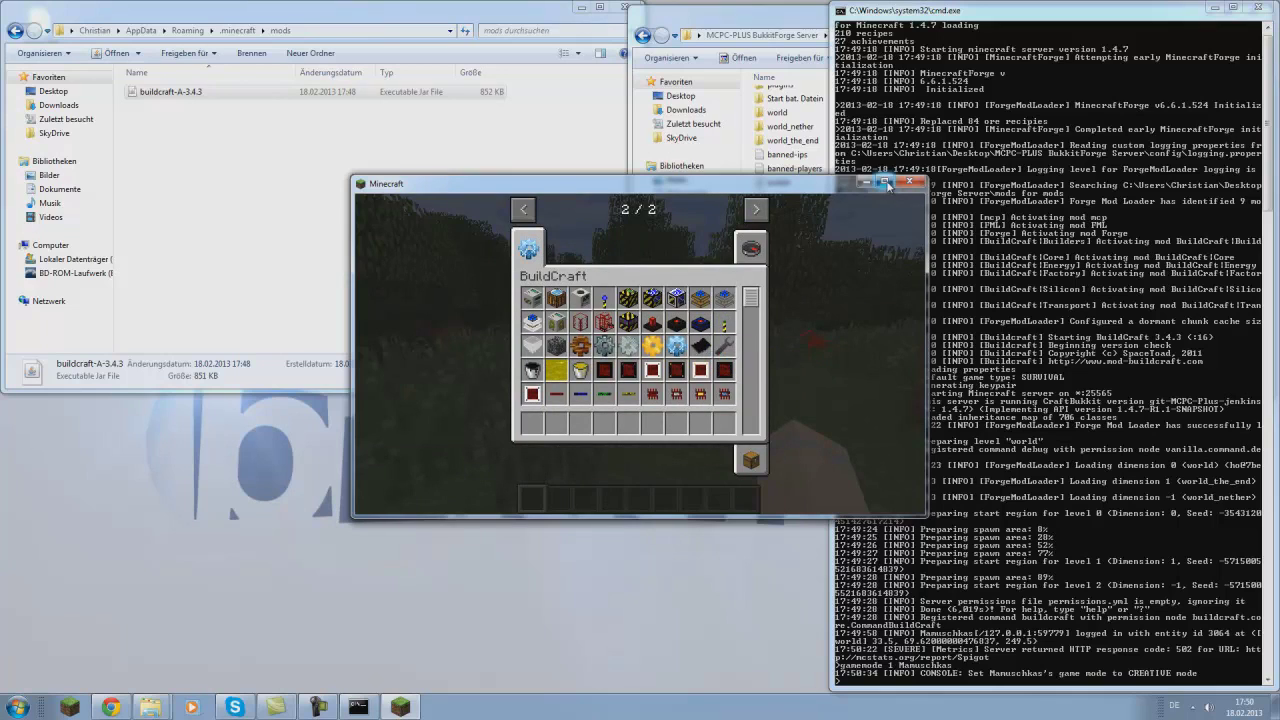
click(884, 183)
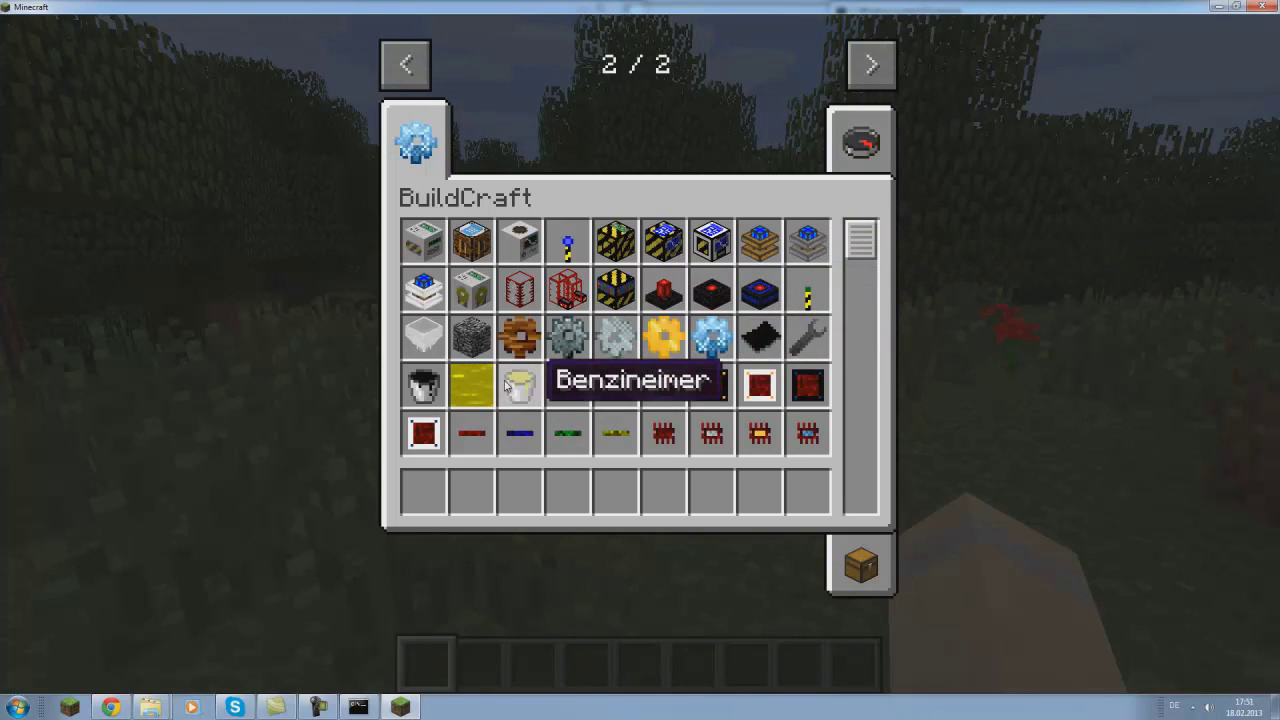
- Look through the BuildCraft items in the creative inventory, from machines and gears to facades and pipes
scroll(510, 380, down, 1)
scroll(505, 385, down, 4)
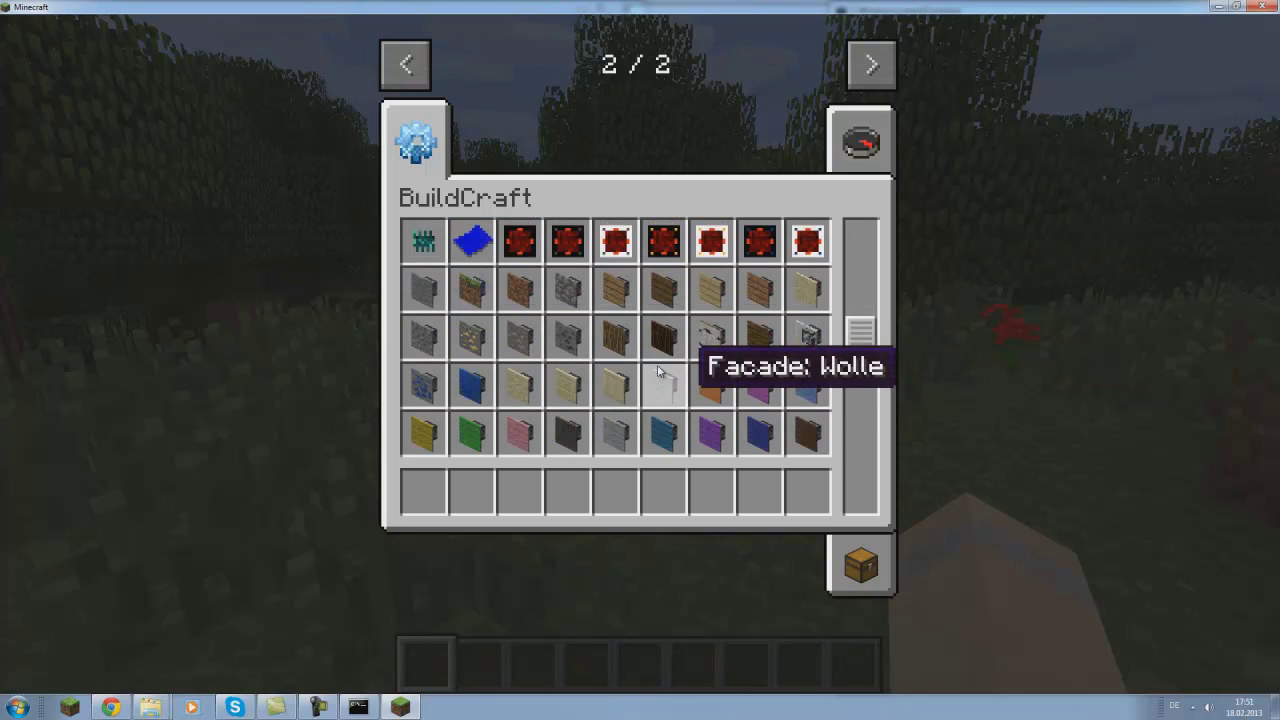
scroll(648, 370, up, 4)
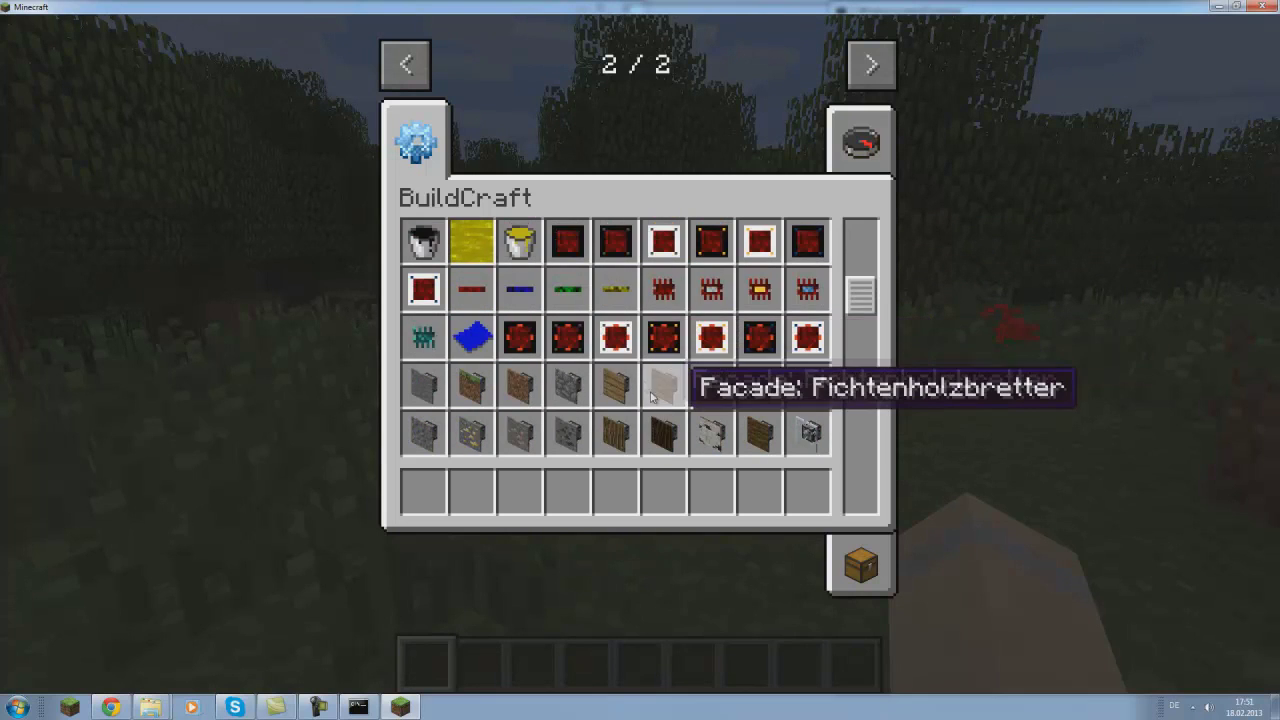
scroll(651, 398, up, 1)
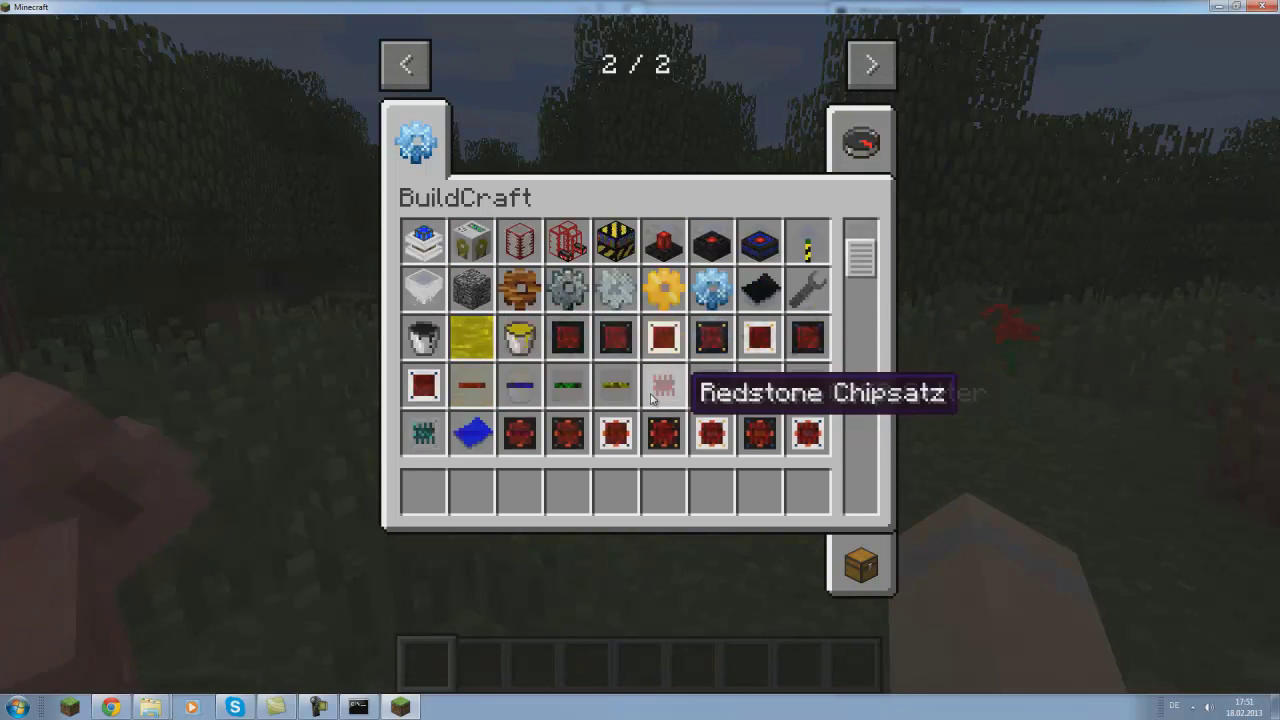
scroll(655, 395, down, 10)
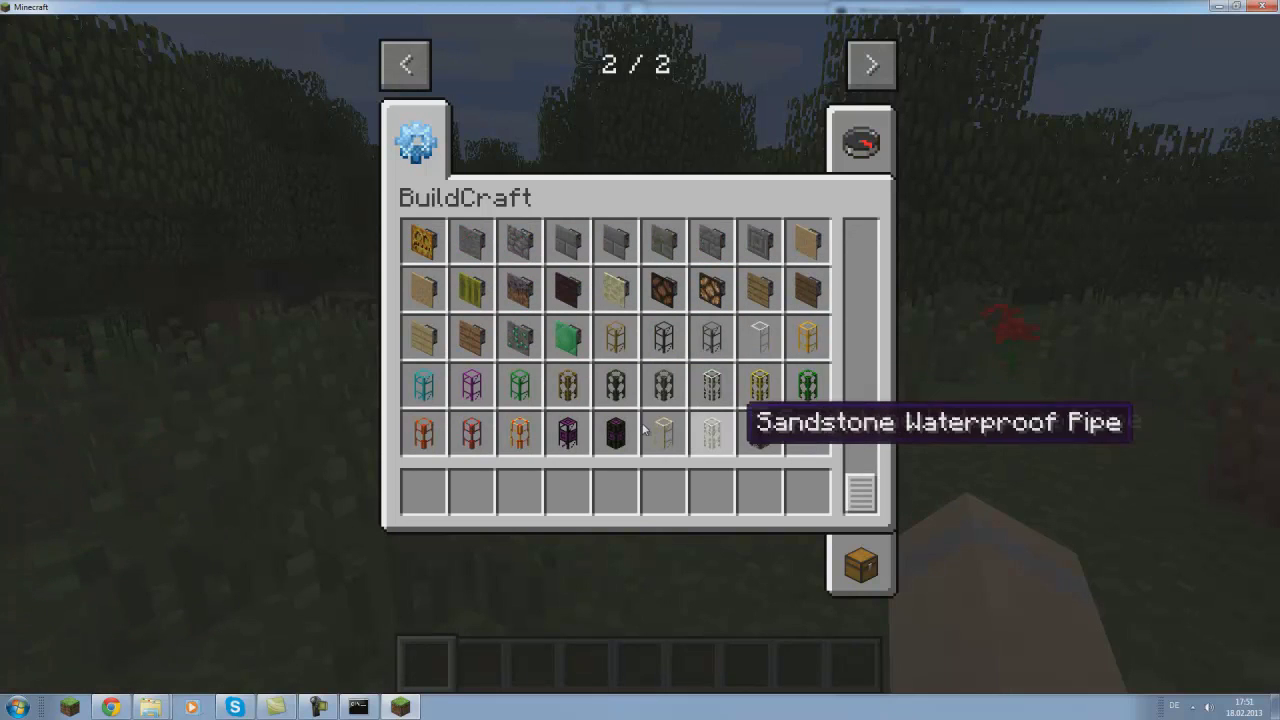
scroll(664, 390, up, 6)
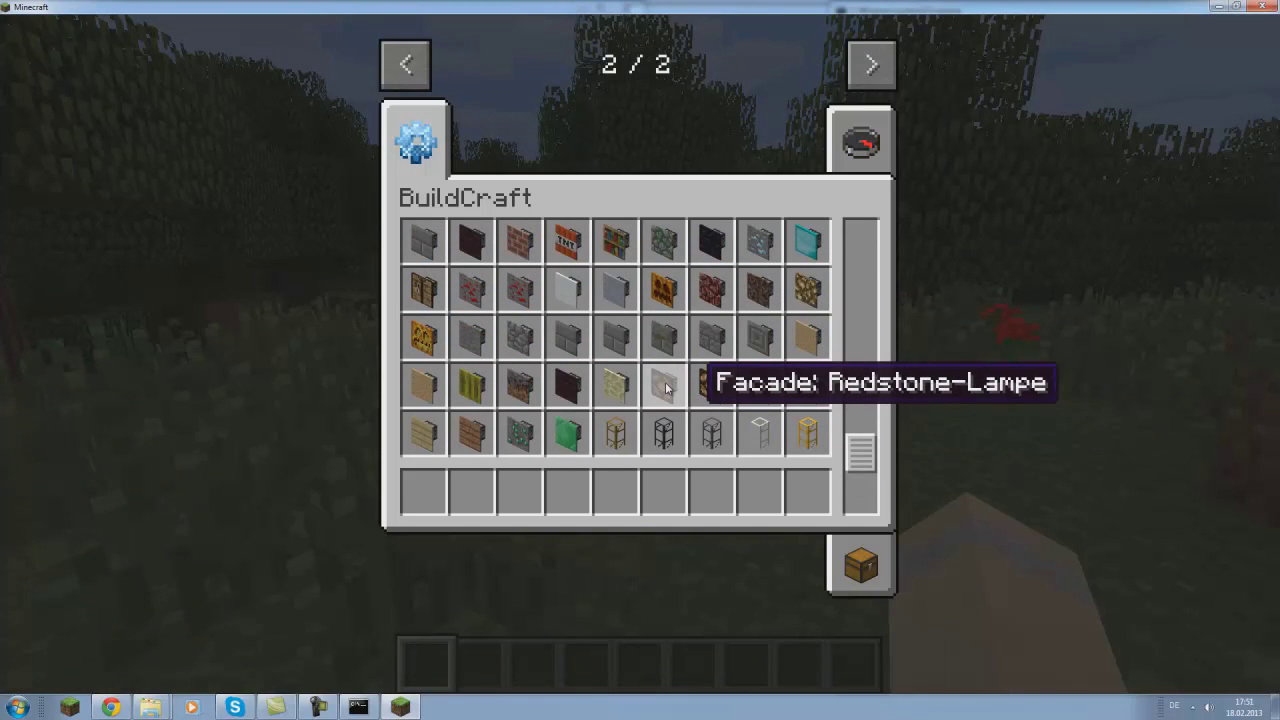
scroll(667, 390, up, 4)
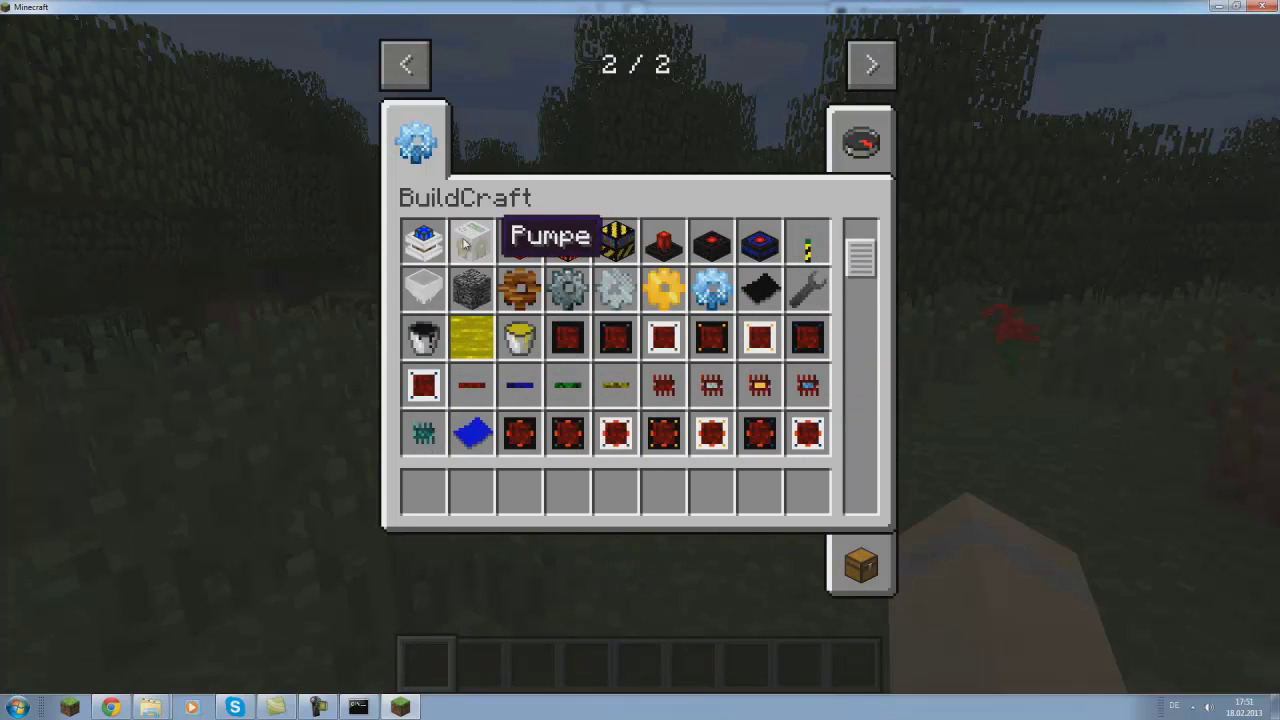
scroll(480, 265, up, 1)
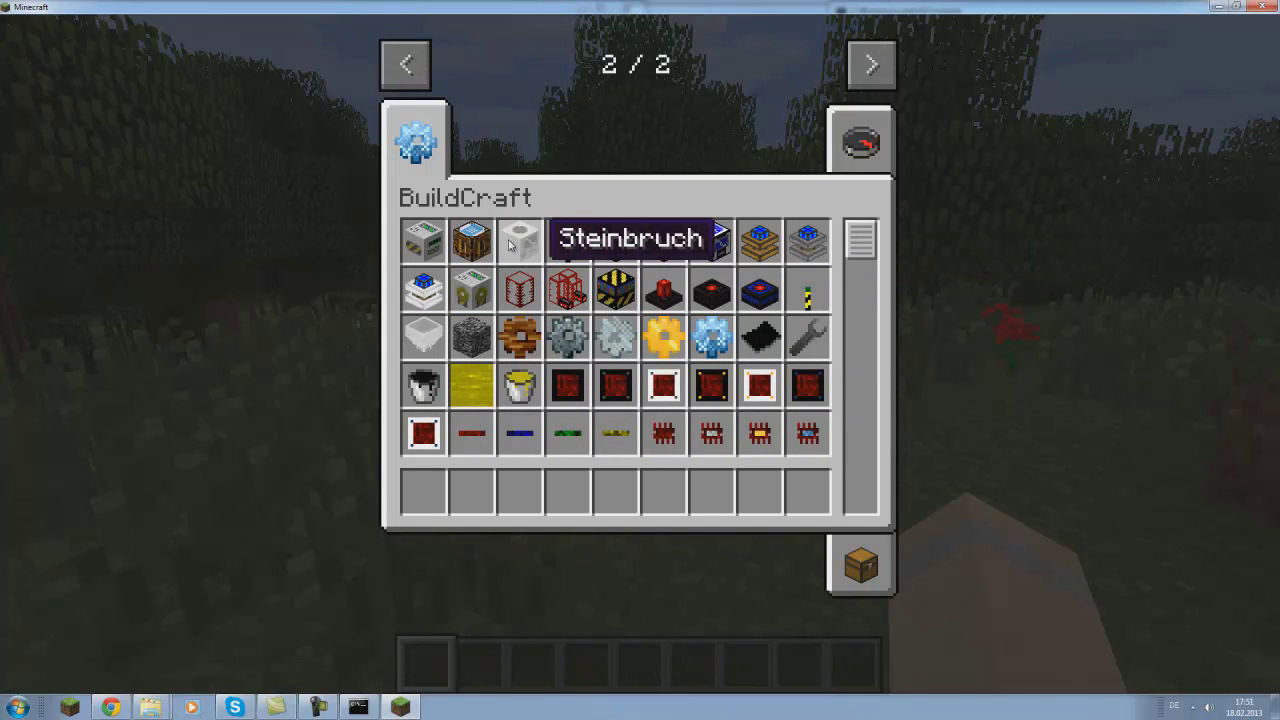